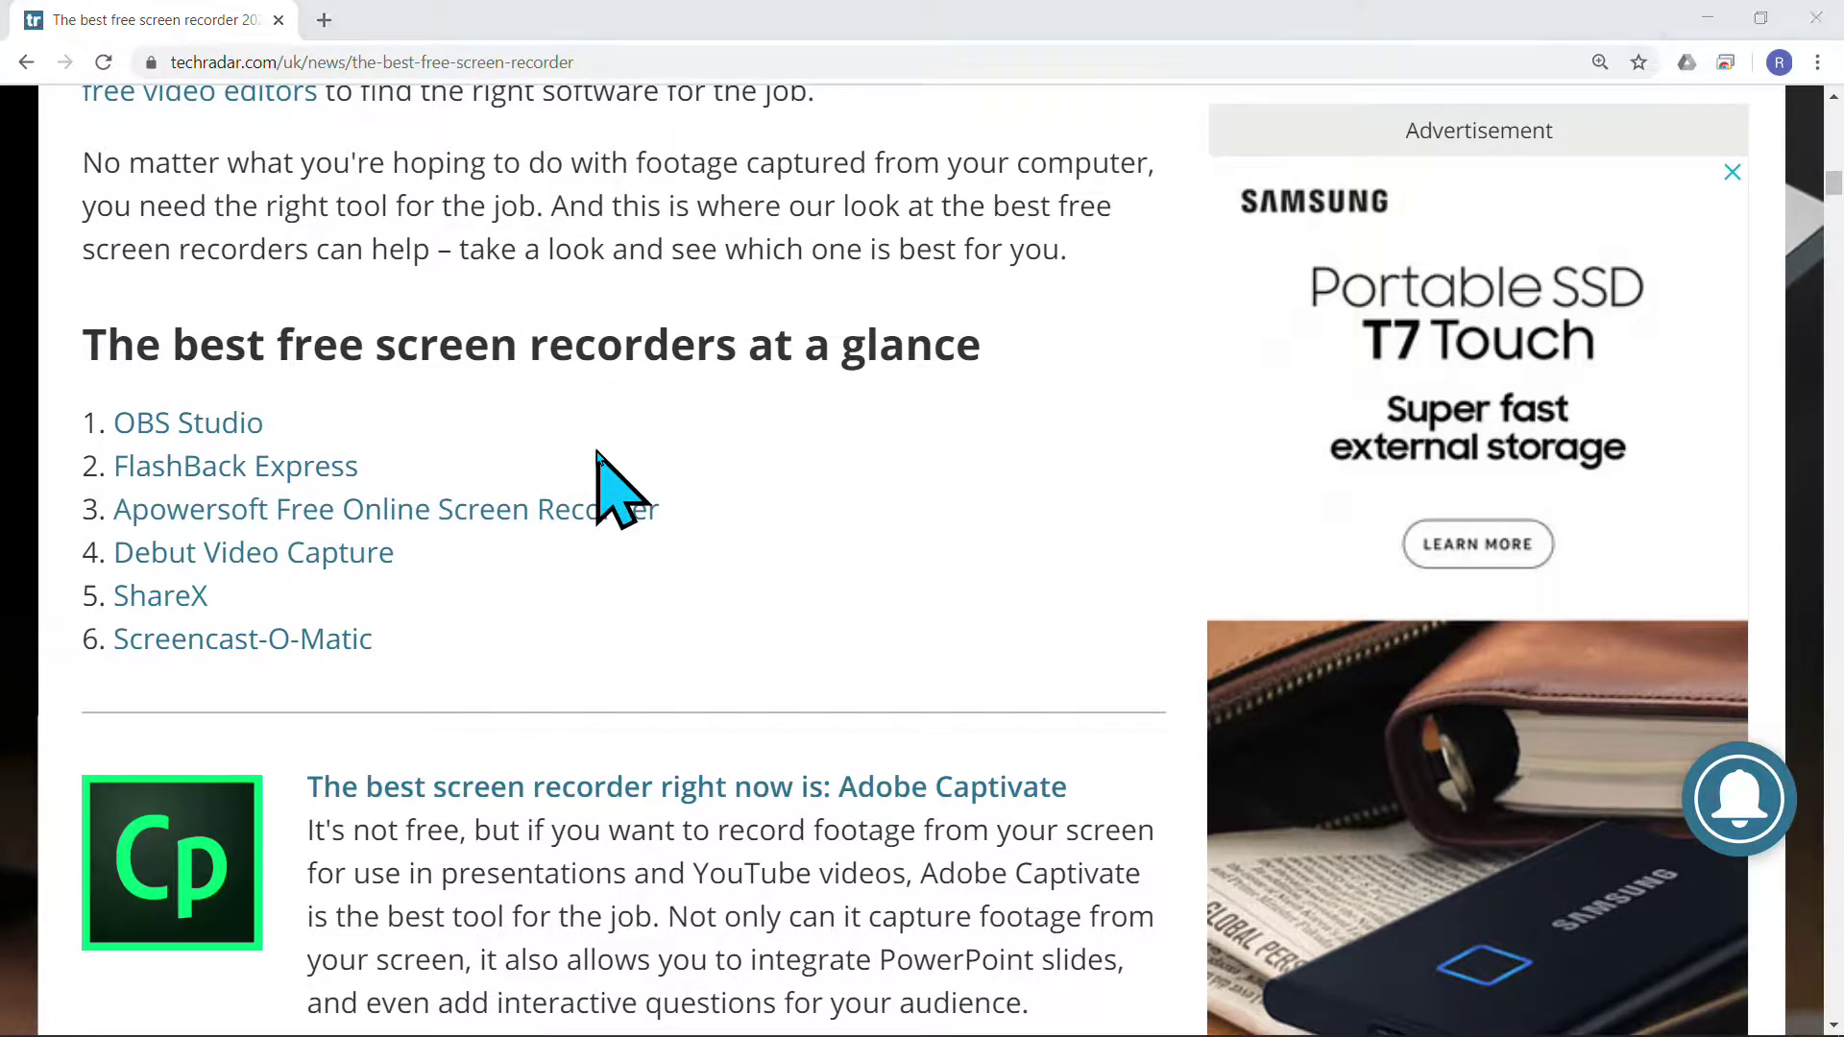
# - Open the Windows Start menu over the best free screen recorders article
pyautogui.press('super')
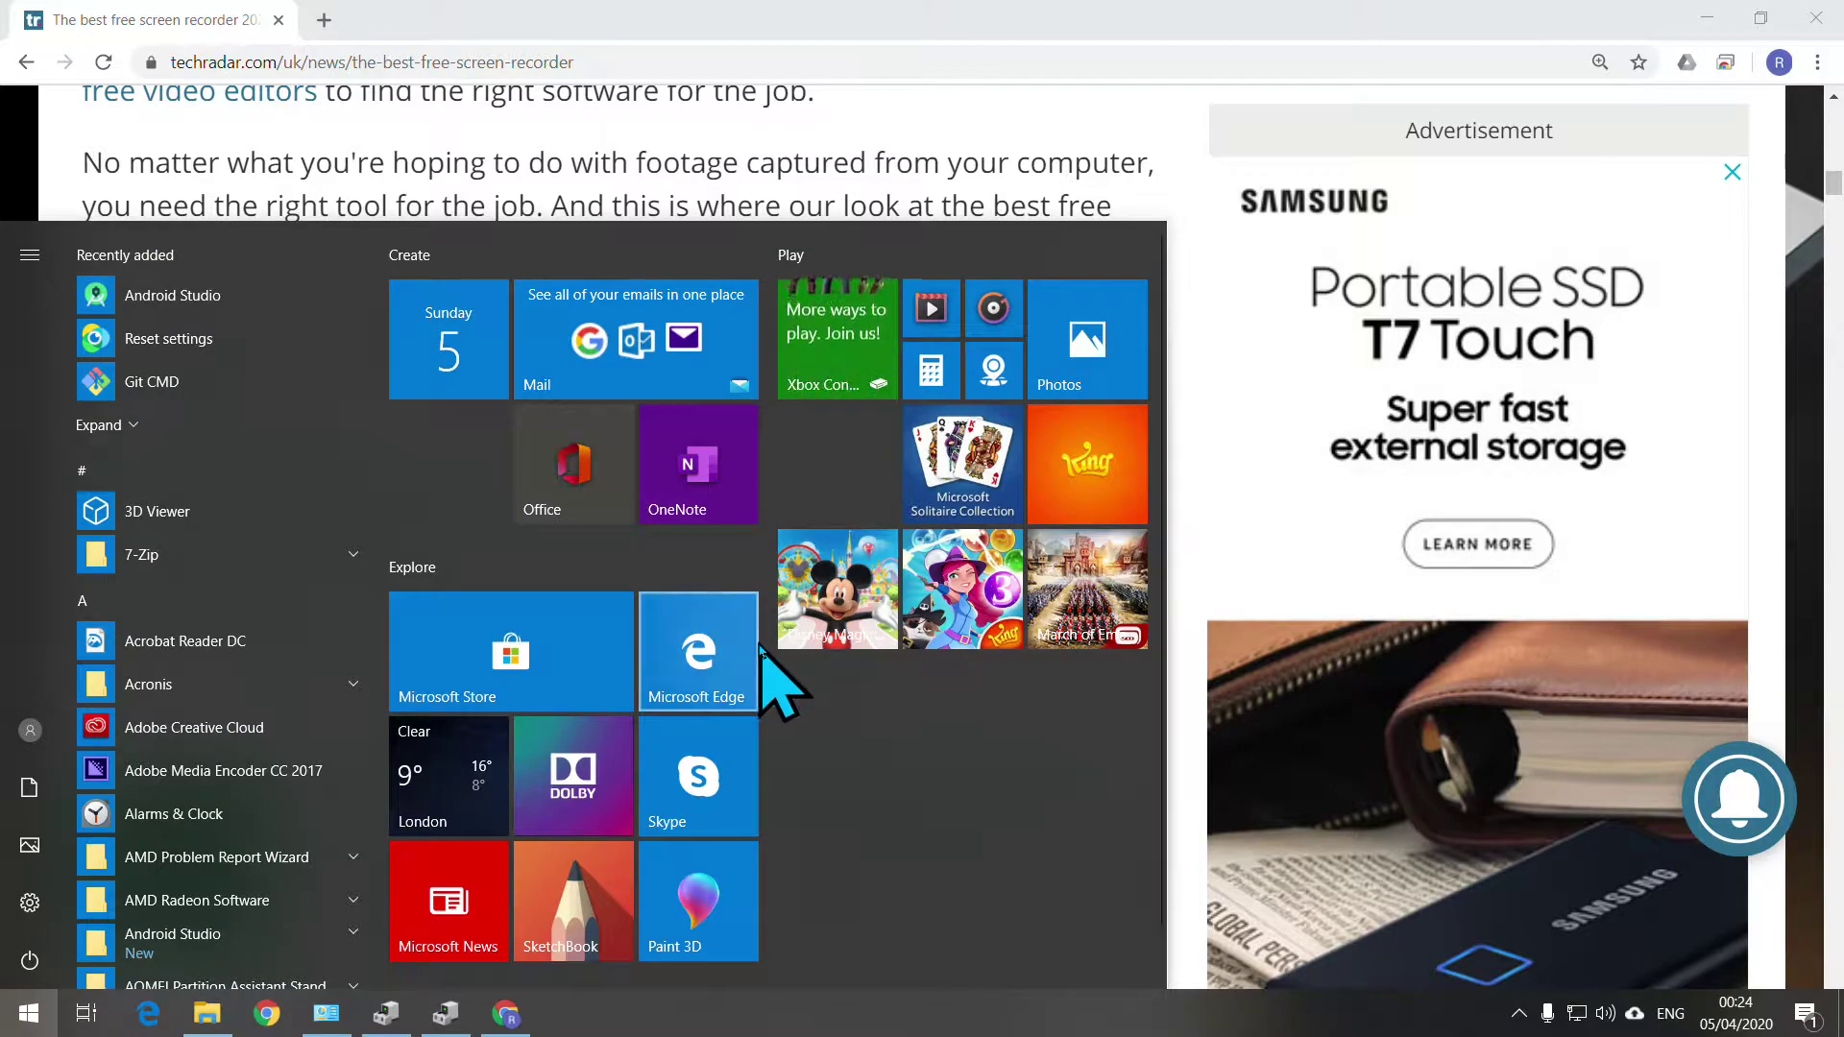
# - Launch Radeon Software's General settings from the red AMD icon among the hidden tray icons
pyautogui.click(1519, 1013)
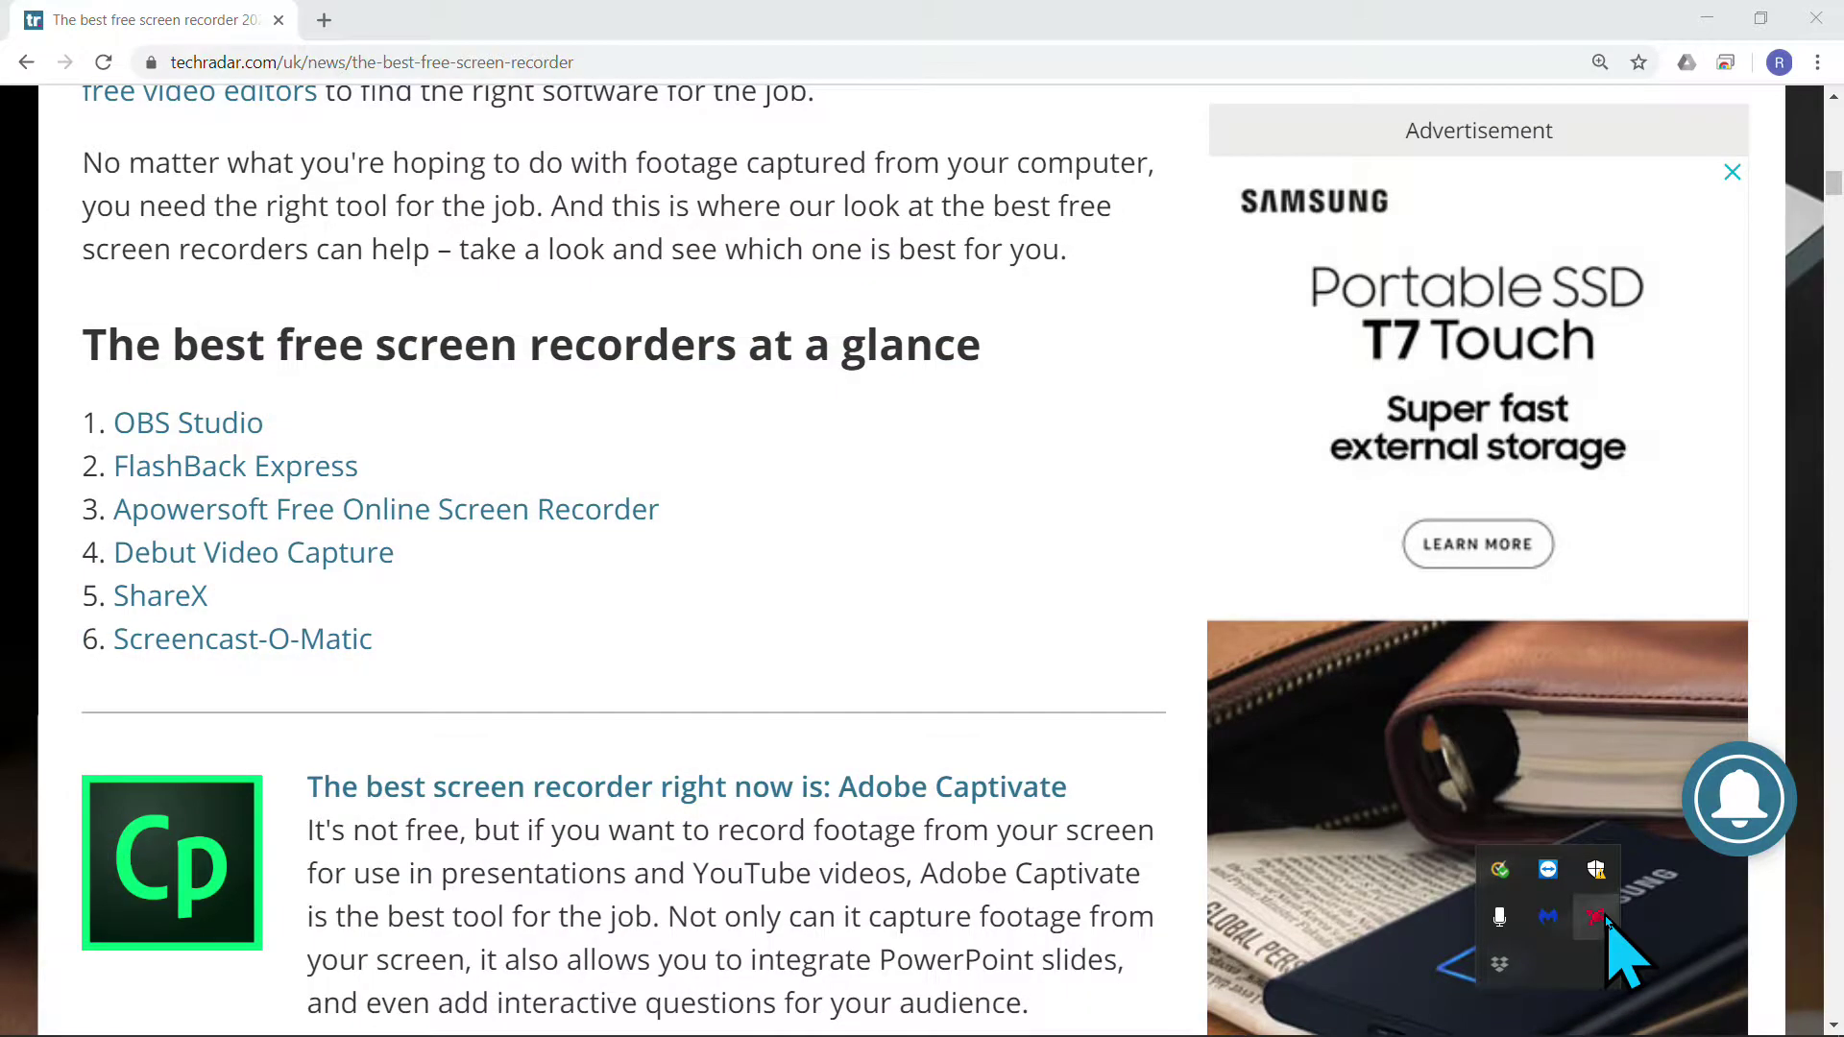
pyautogui.click(1600, 917)
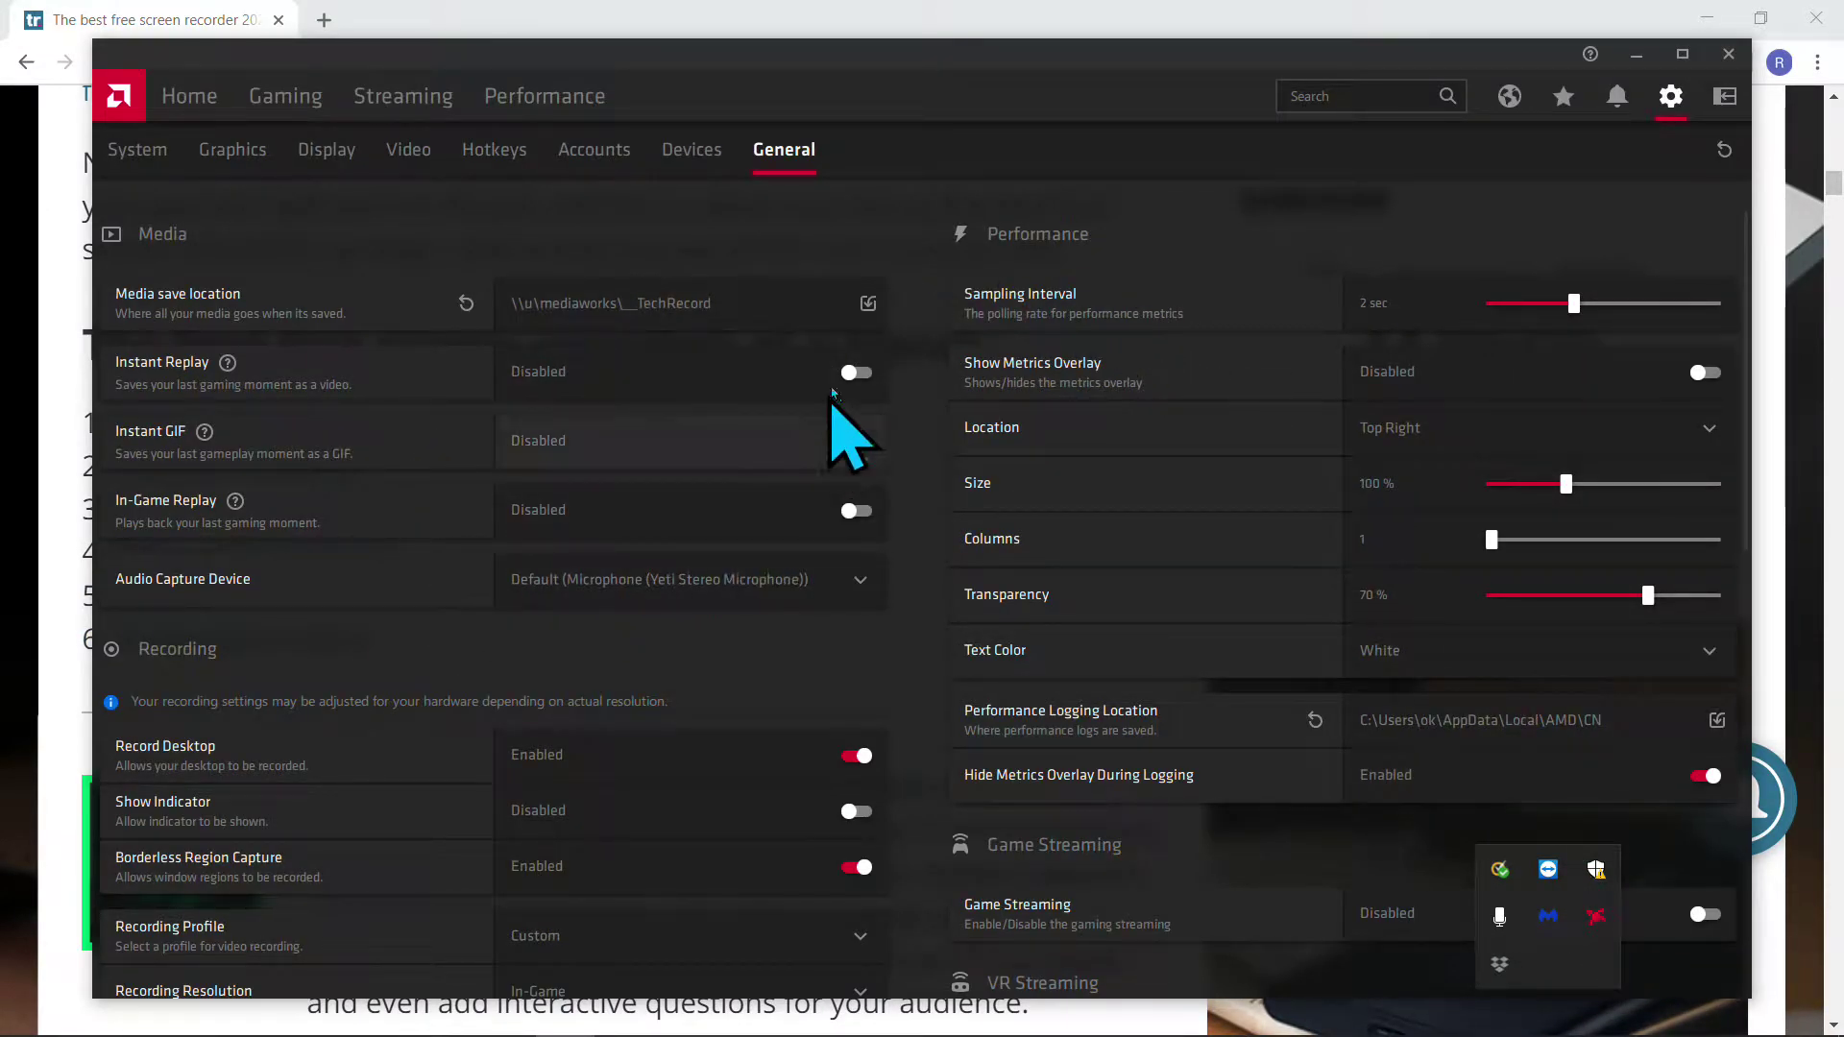
pyautogui.click(533, 408)
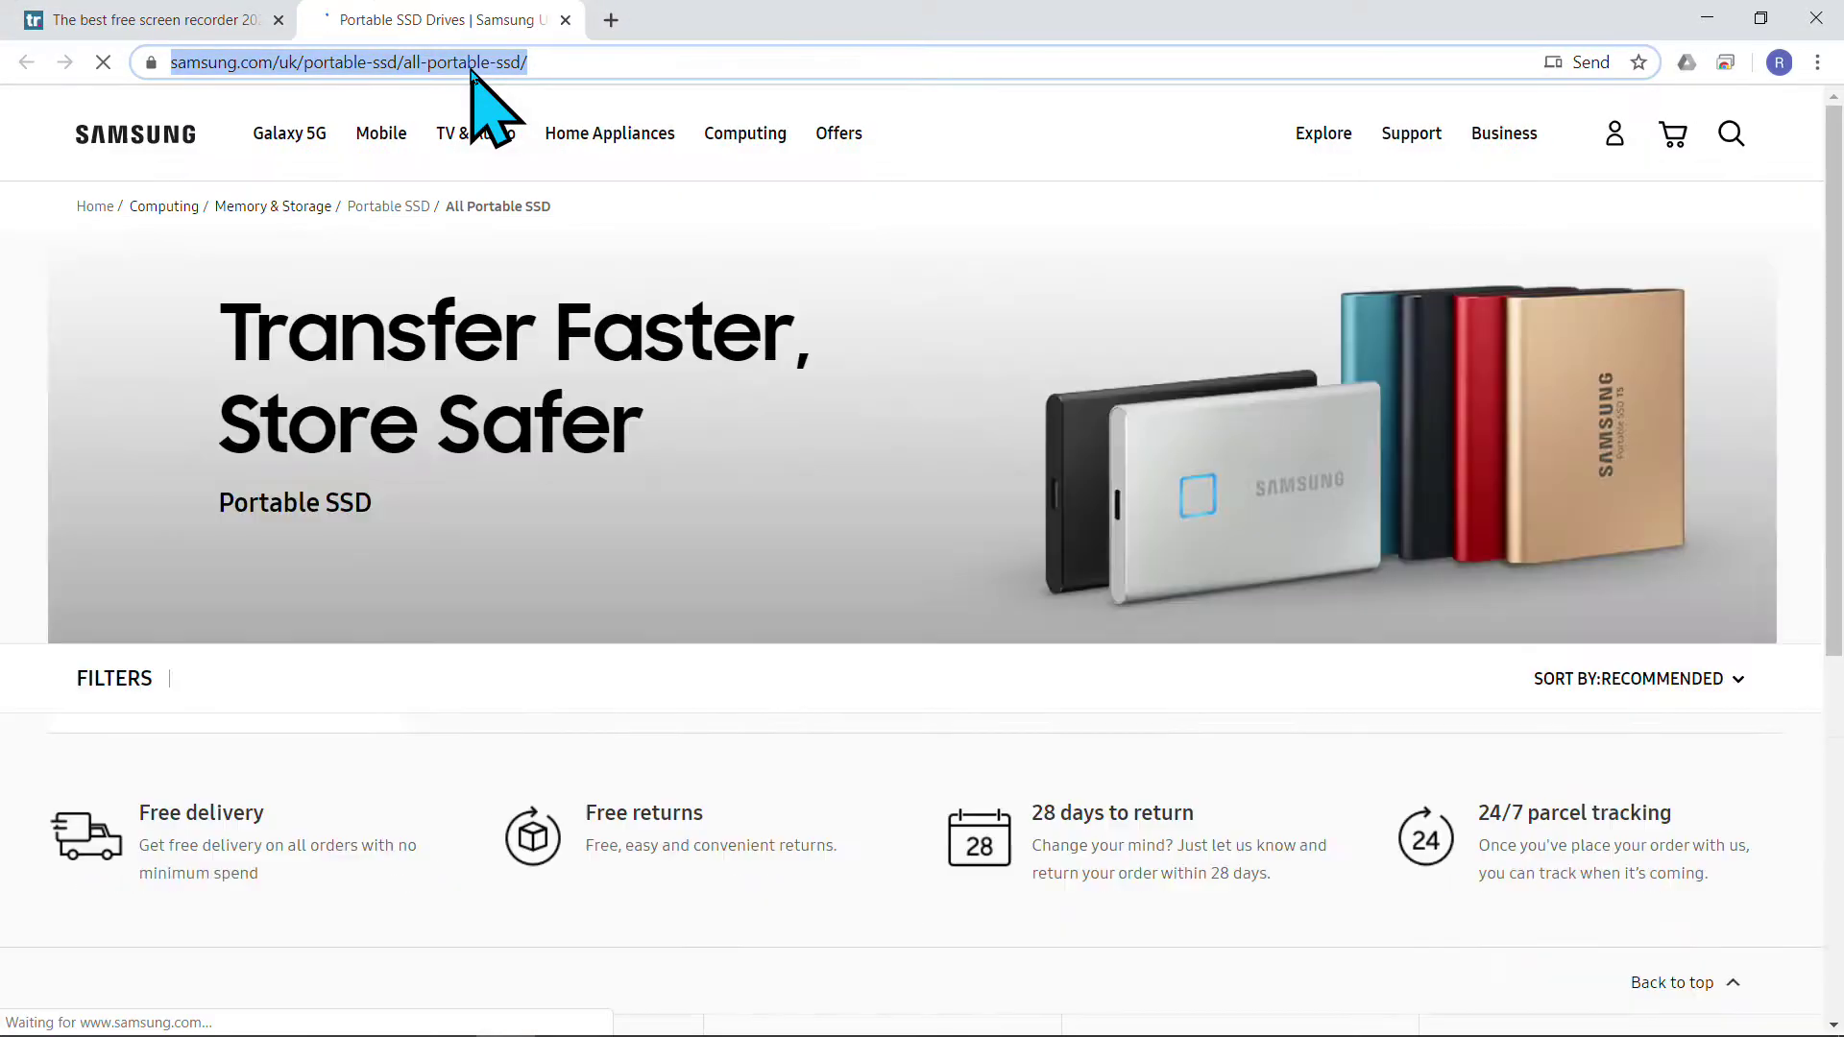
# - Search 'nv' to load NVIDIA's ShadowPlay page in a second tab, then return to Radeon Software
pyautogui.write('nv')
pyautogui.press('Return')
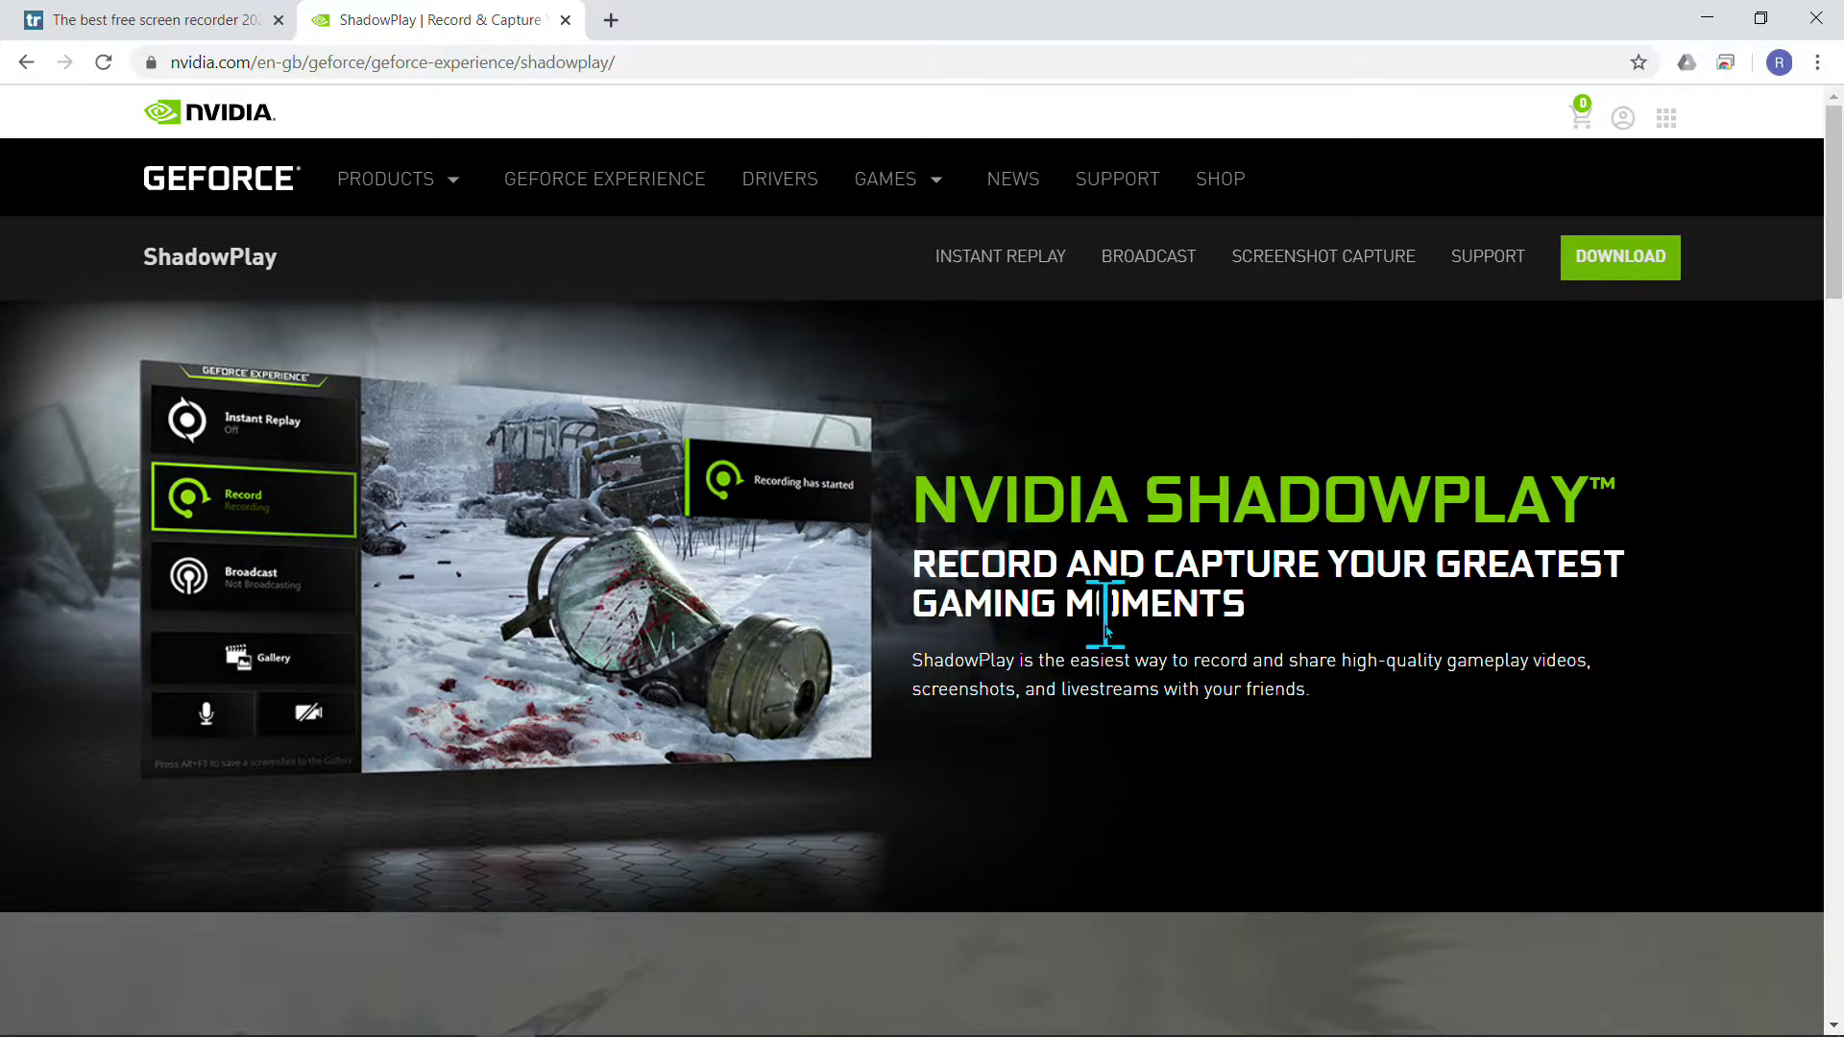
pyautogui.hotkey('alt', 'Tab')
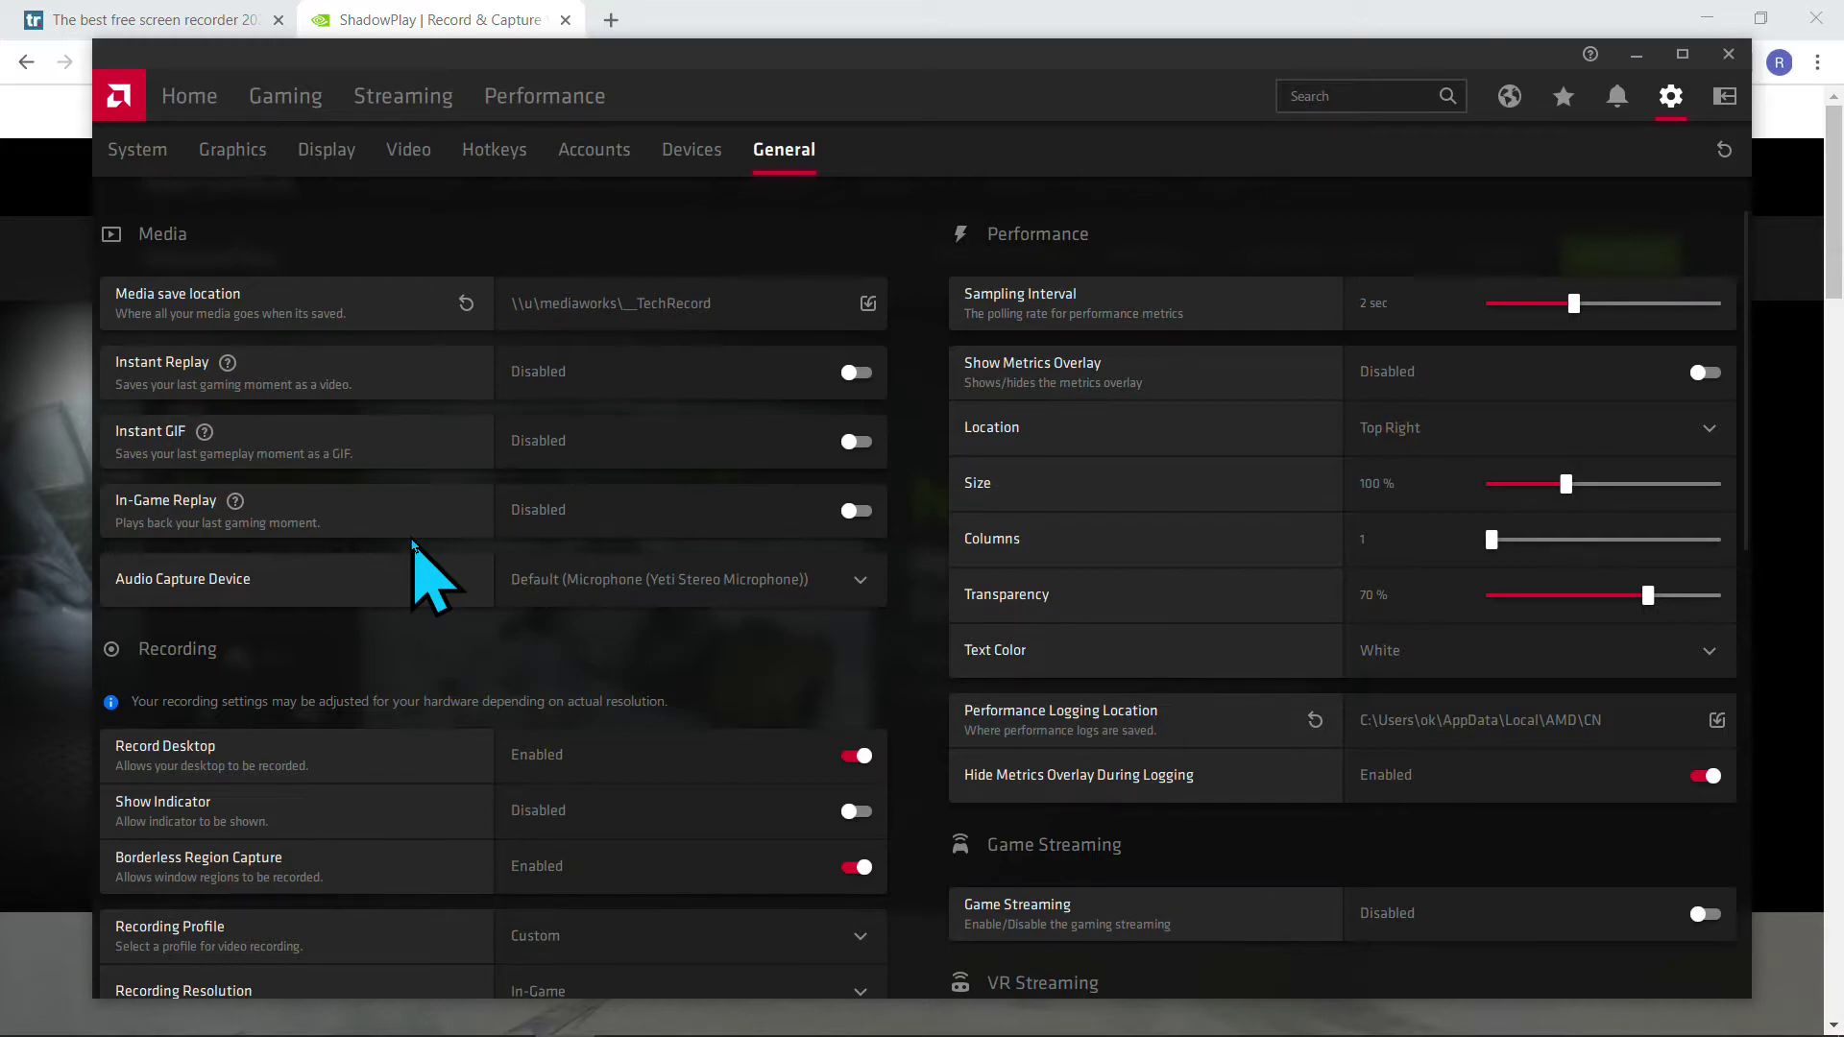
# - Switch between the recorder article, the ShadowPlay page and Radeon Software's General settings to compare them
pyautogui.click(62, 17)
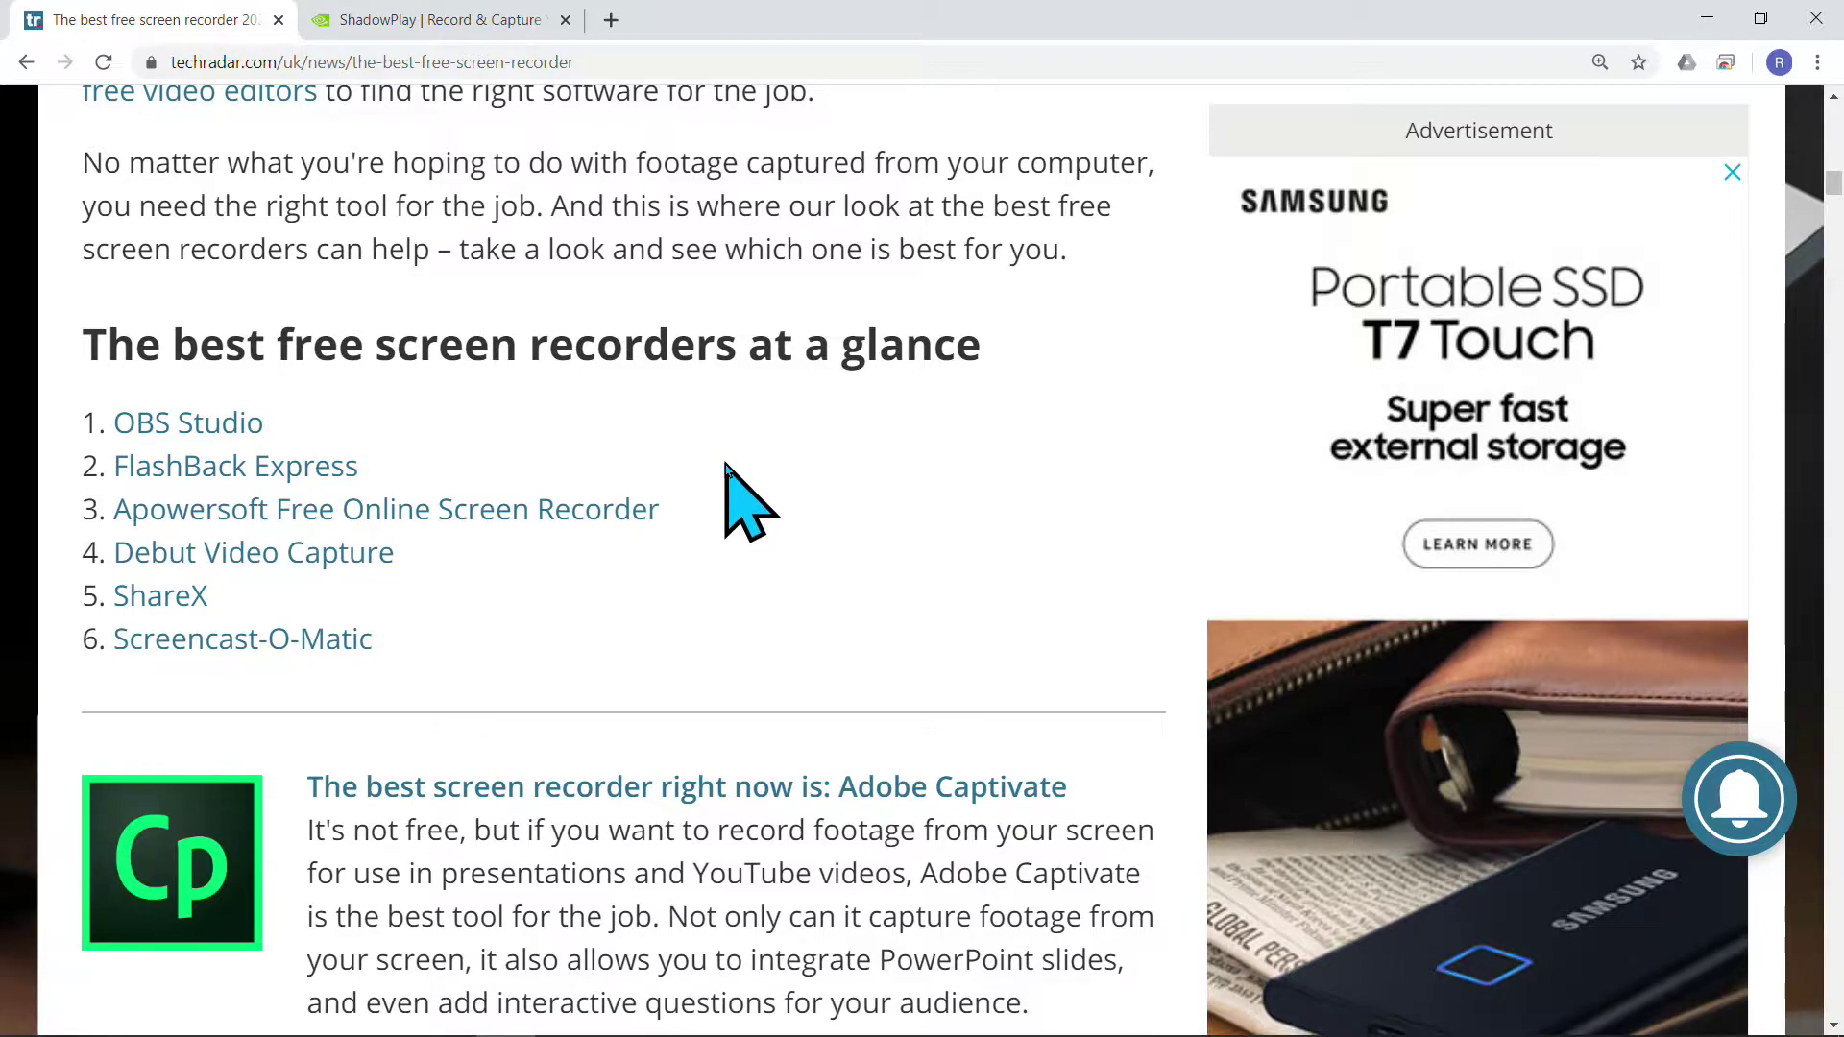
pyautogui.hotkey('alt', 'Tab')
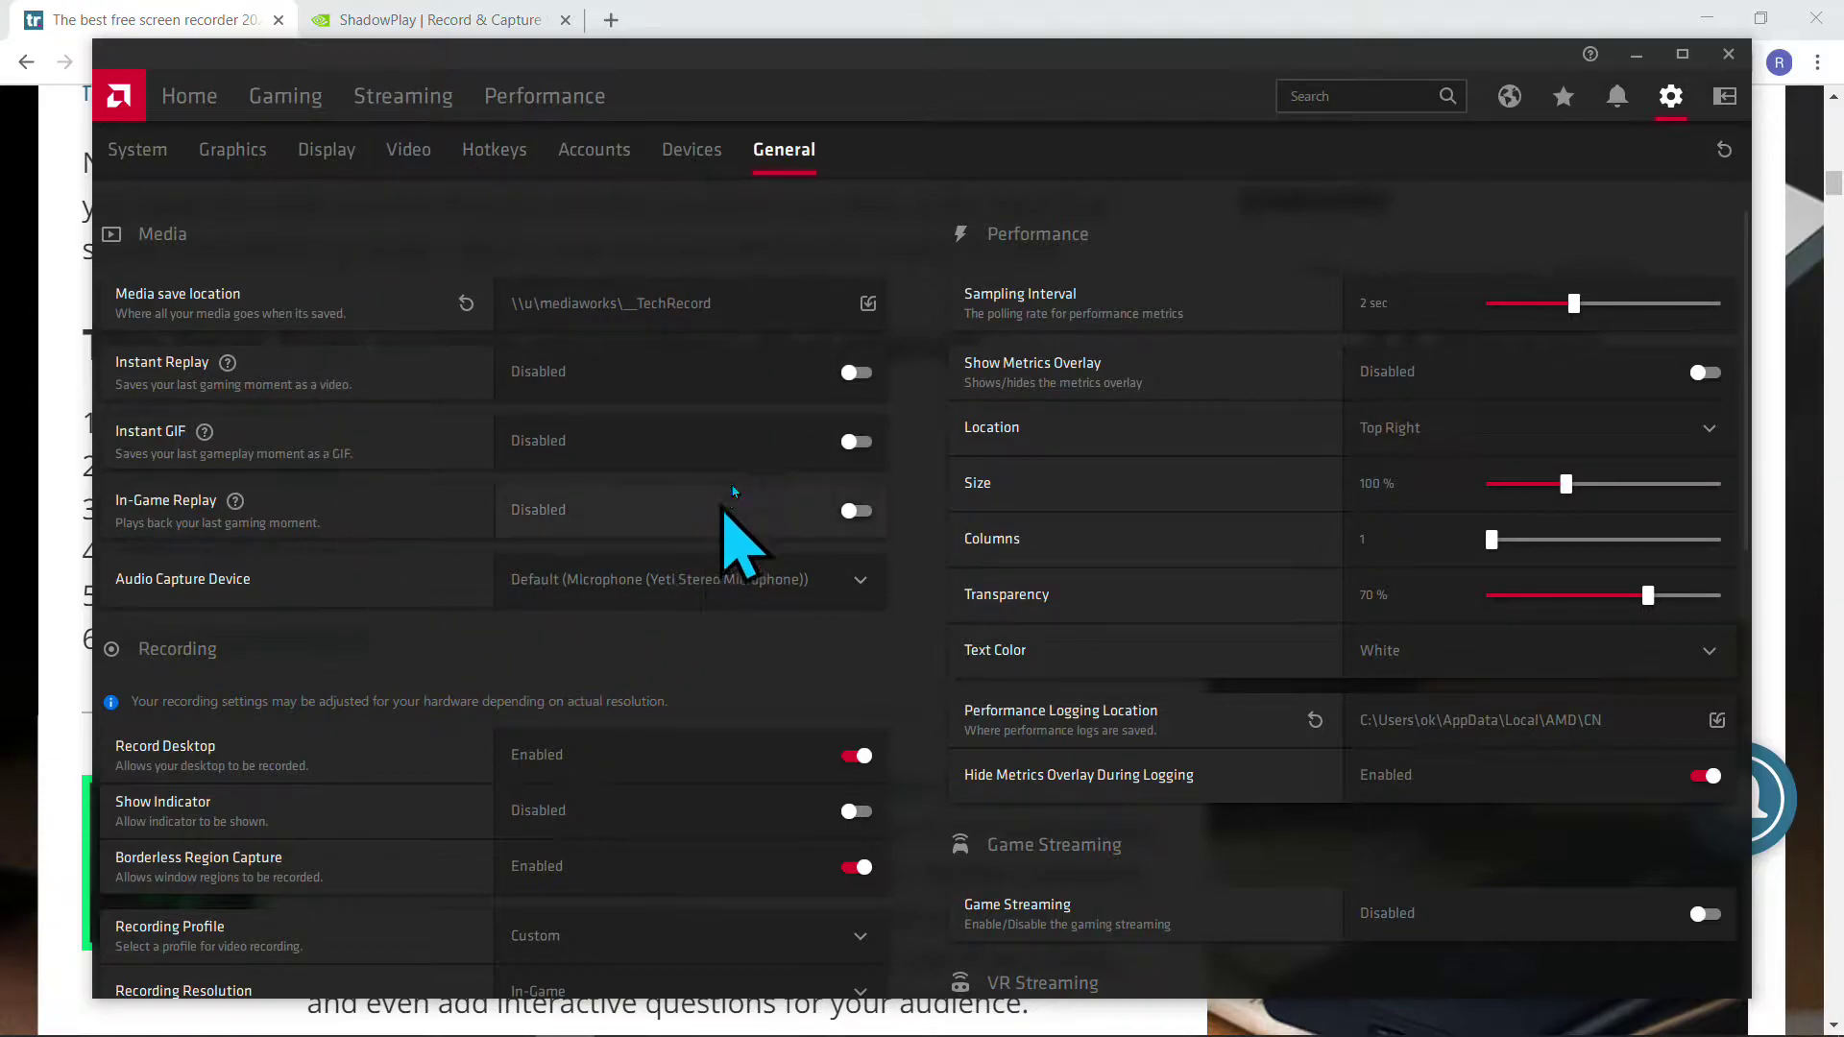
pyautogui.click(442, 19)
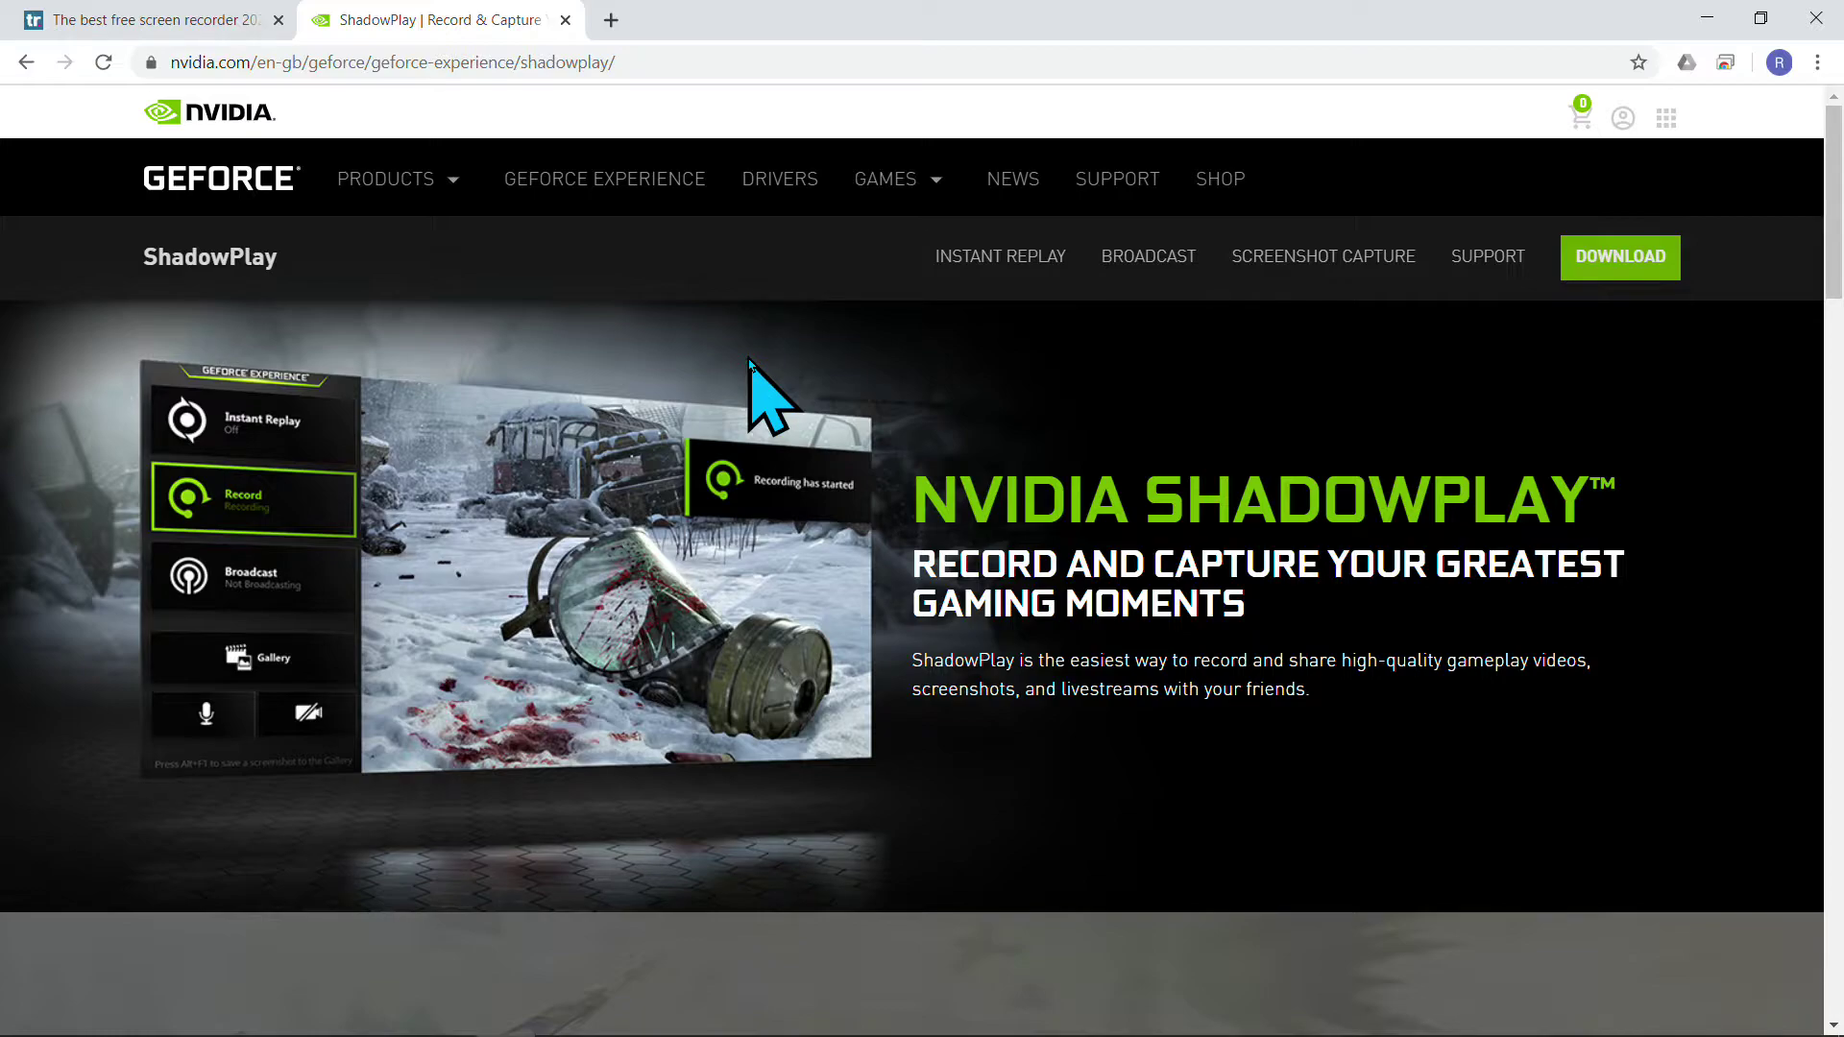
pyautogui.hotkey('alt', 'Tab')
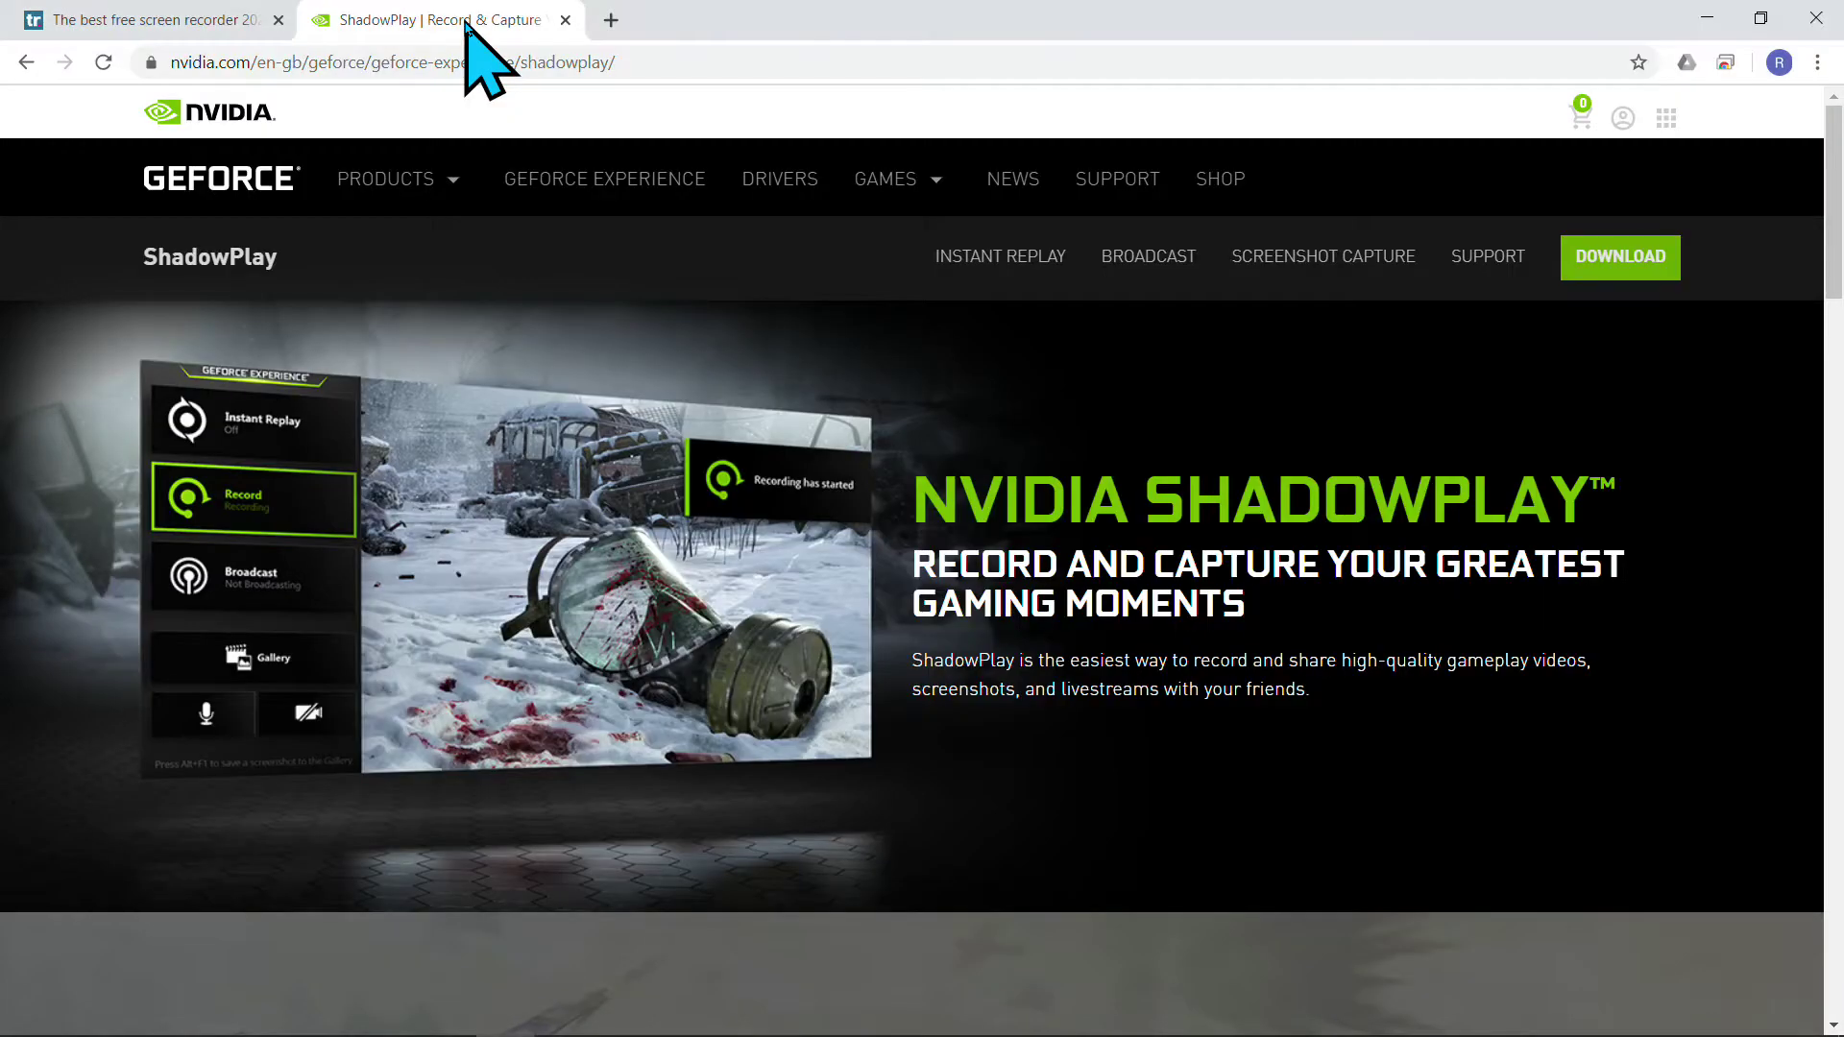
# - Glance at the ShadowPlay page, then show Radeon Software's Home dashboard with the running recording
pyautogui.click(468, 23)
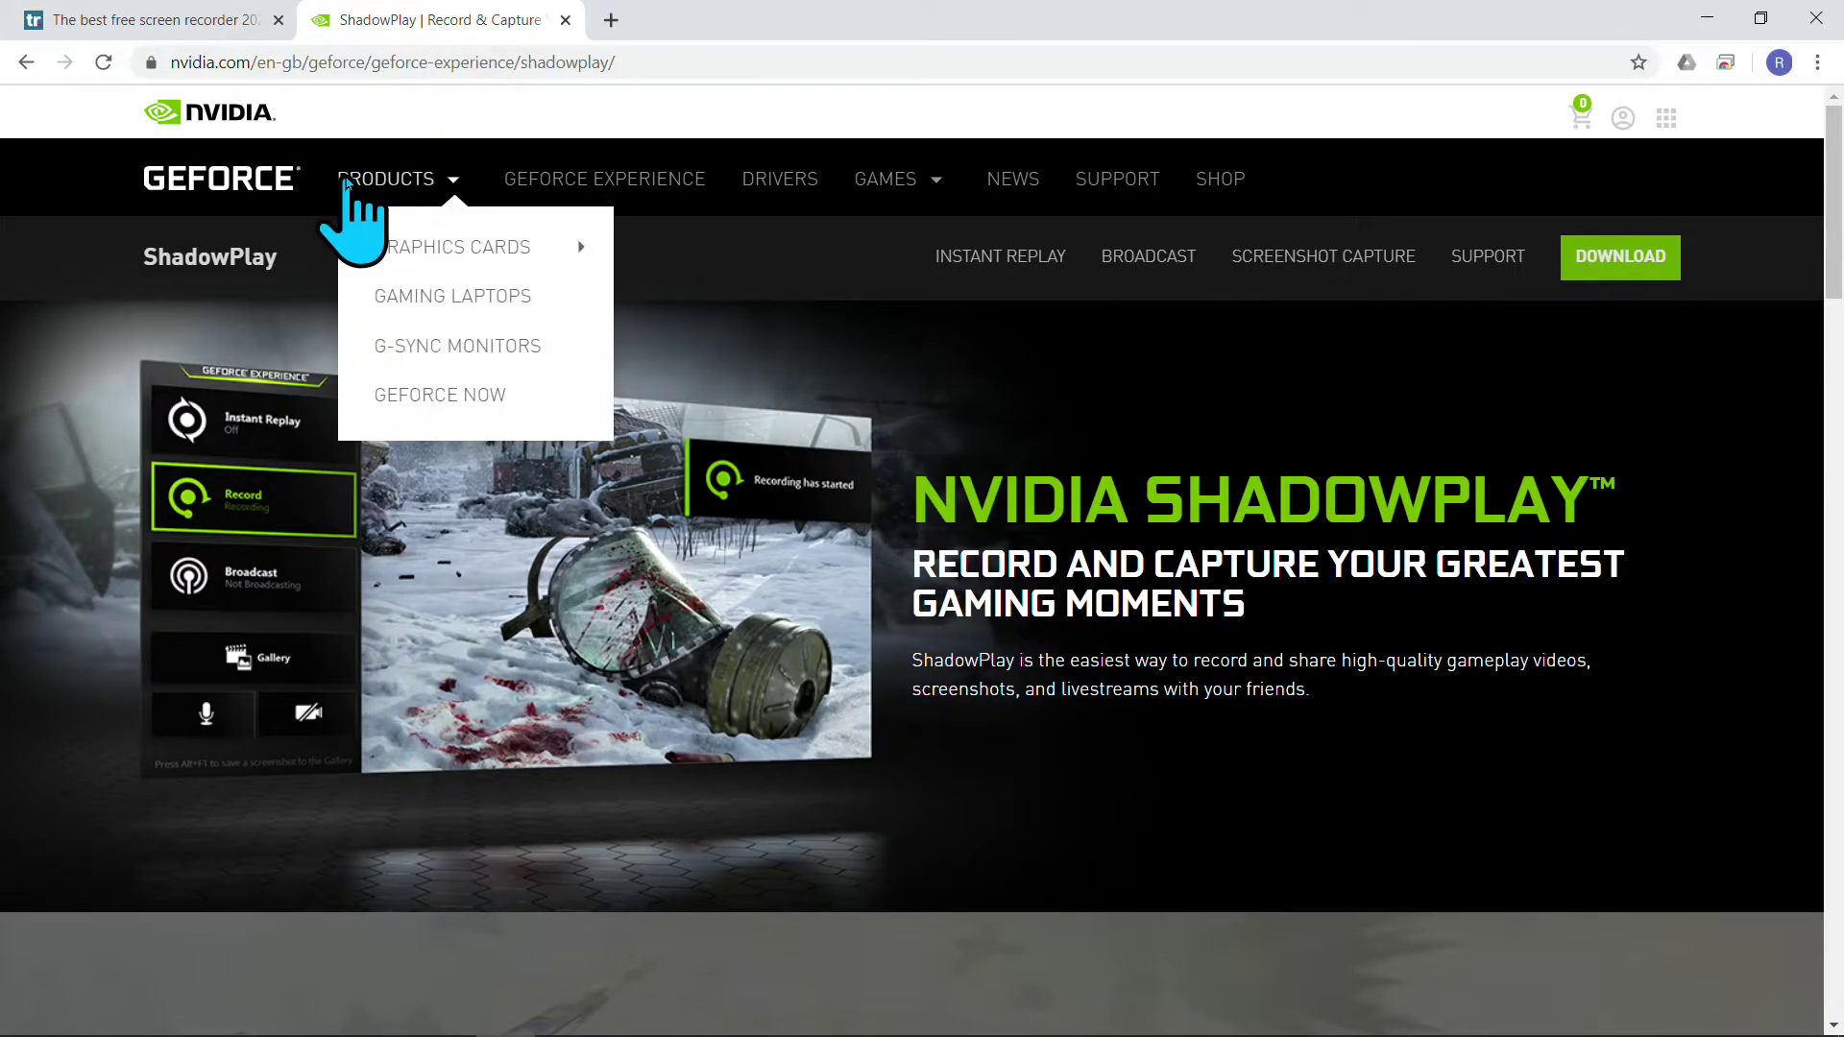
pyautogui.hotkey('alt', 'Tab')
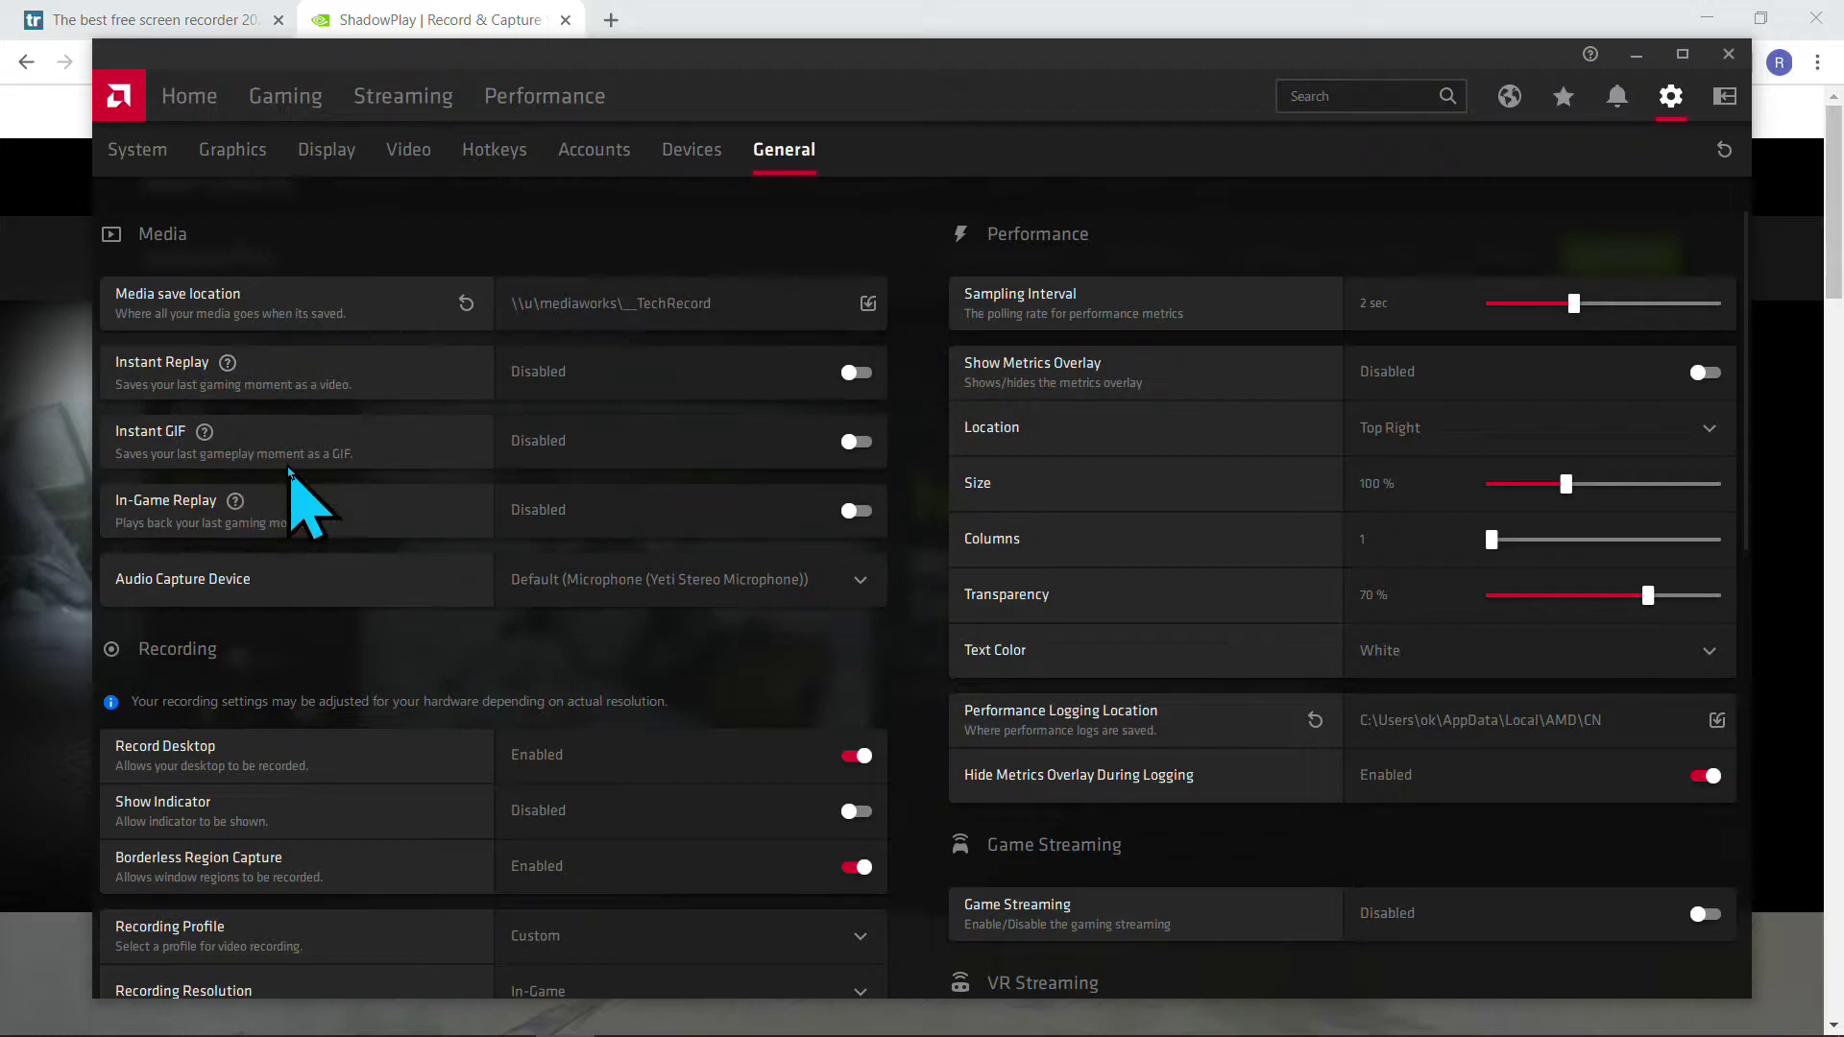
pyautogui.click(169, 98)
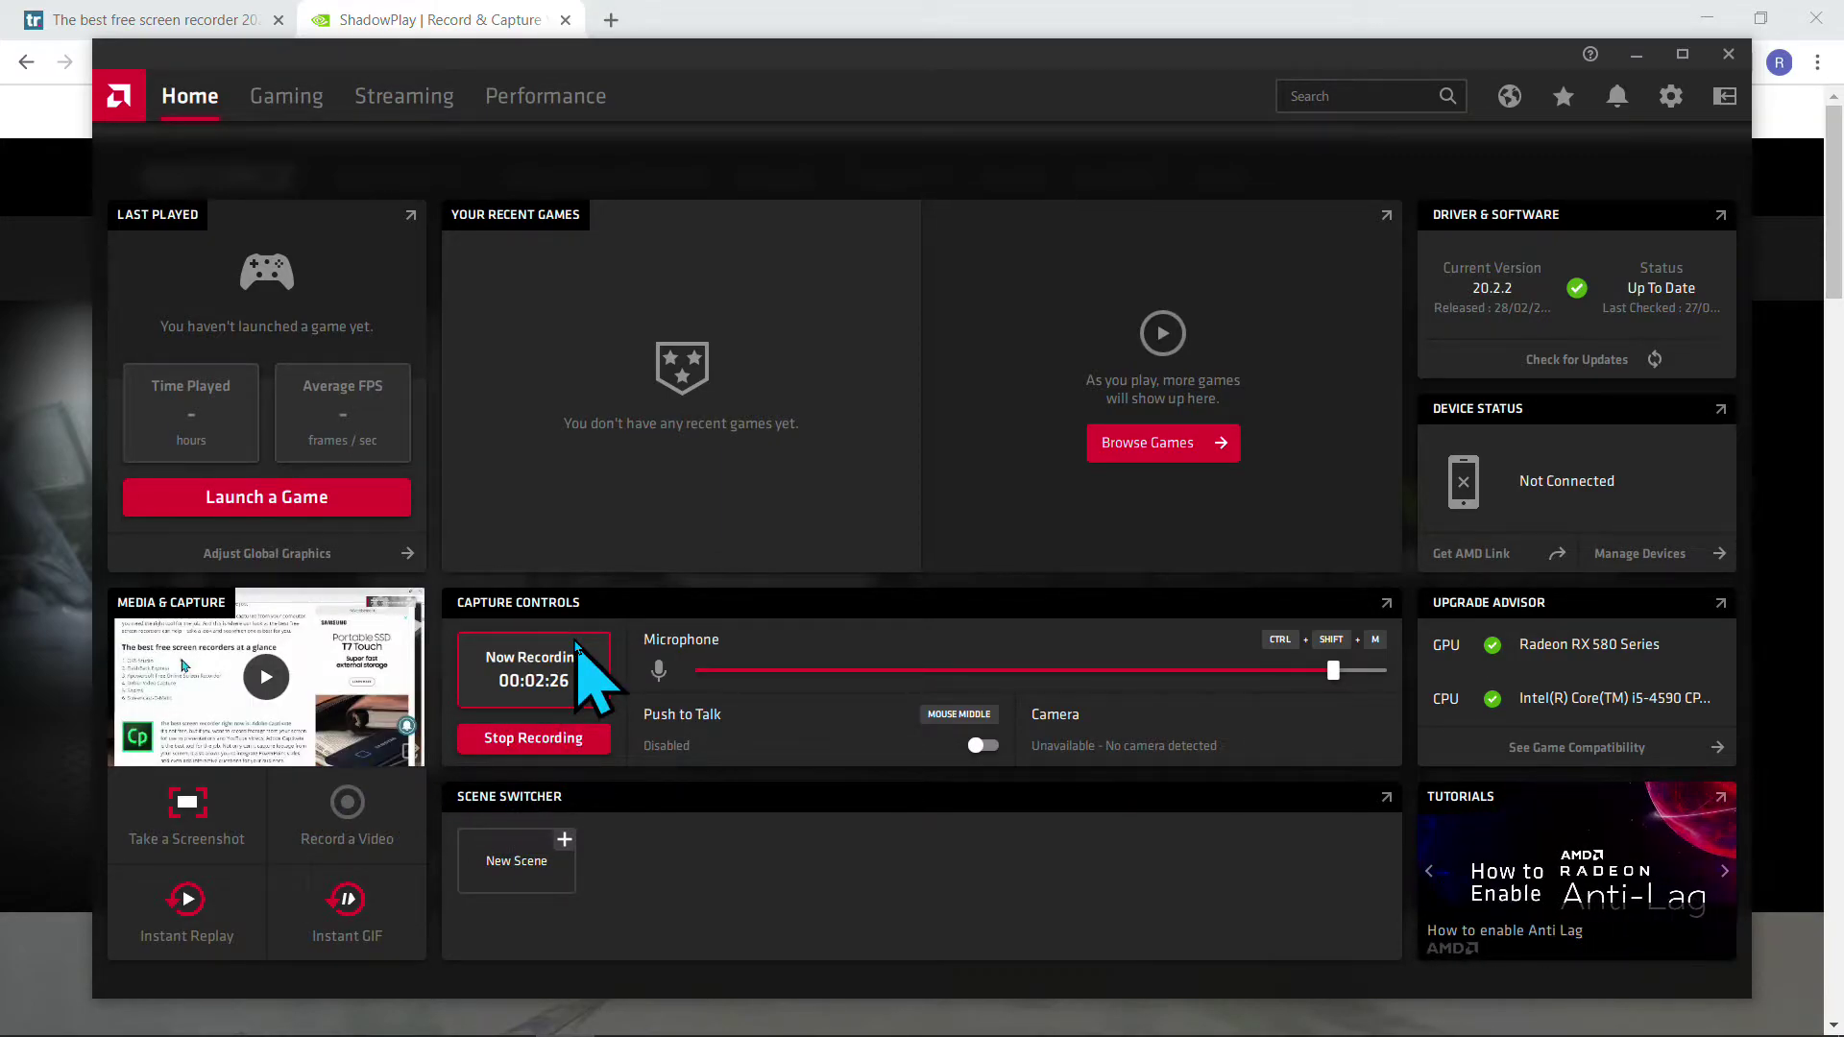
# - Replace the ShadowPlay tab with Google results for 'amd radeon software', then open the Start menu
pyautogui.click(855, 17)
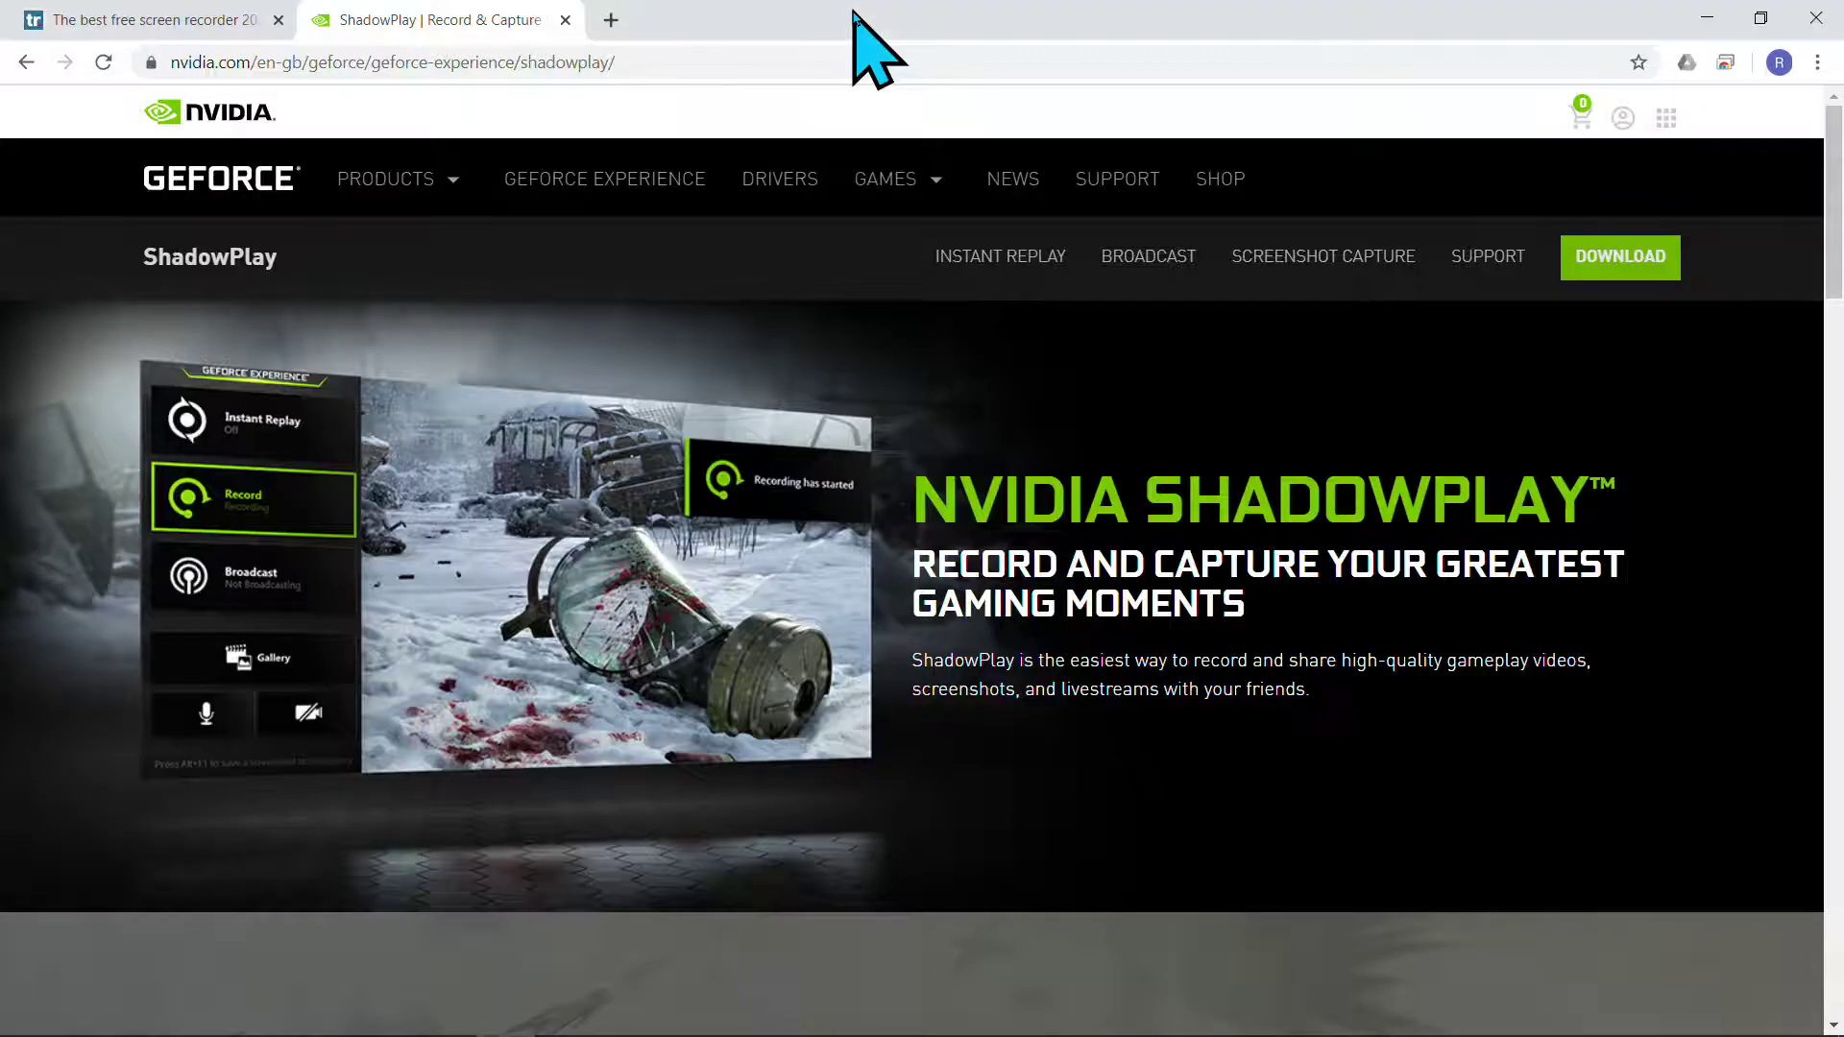
pyautogui.click(679, 63)
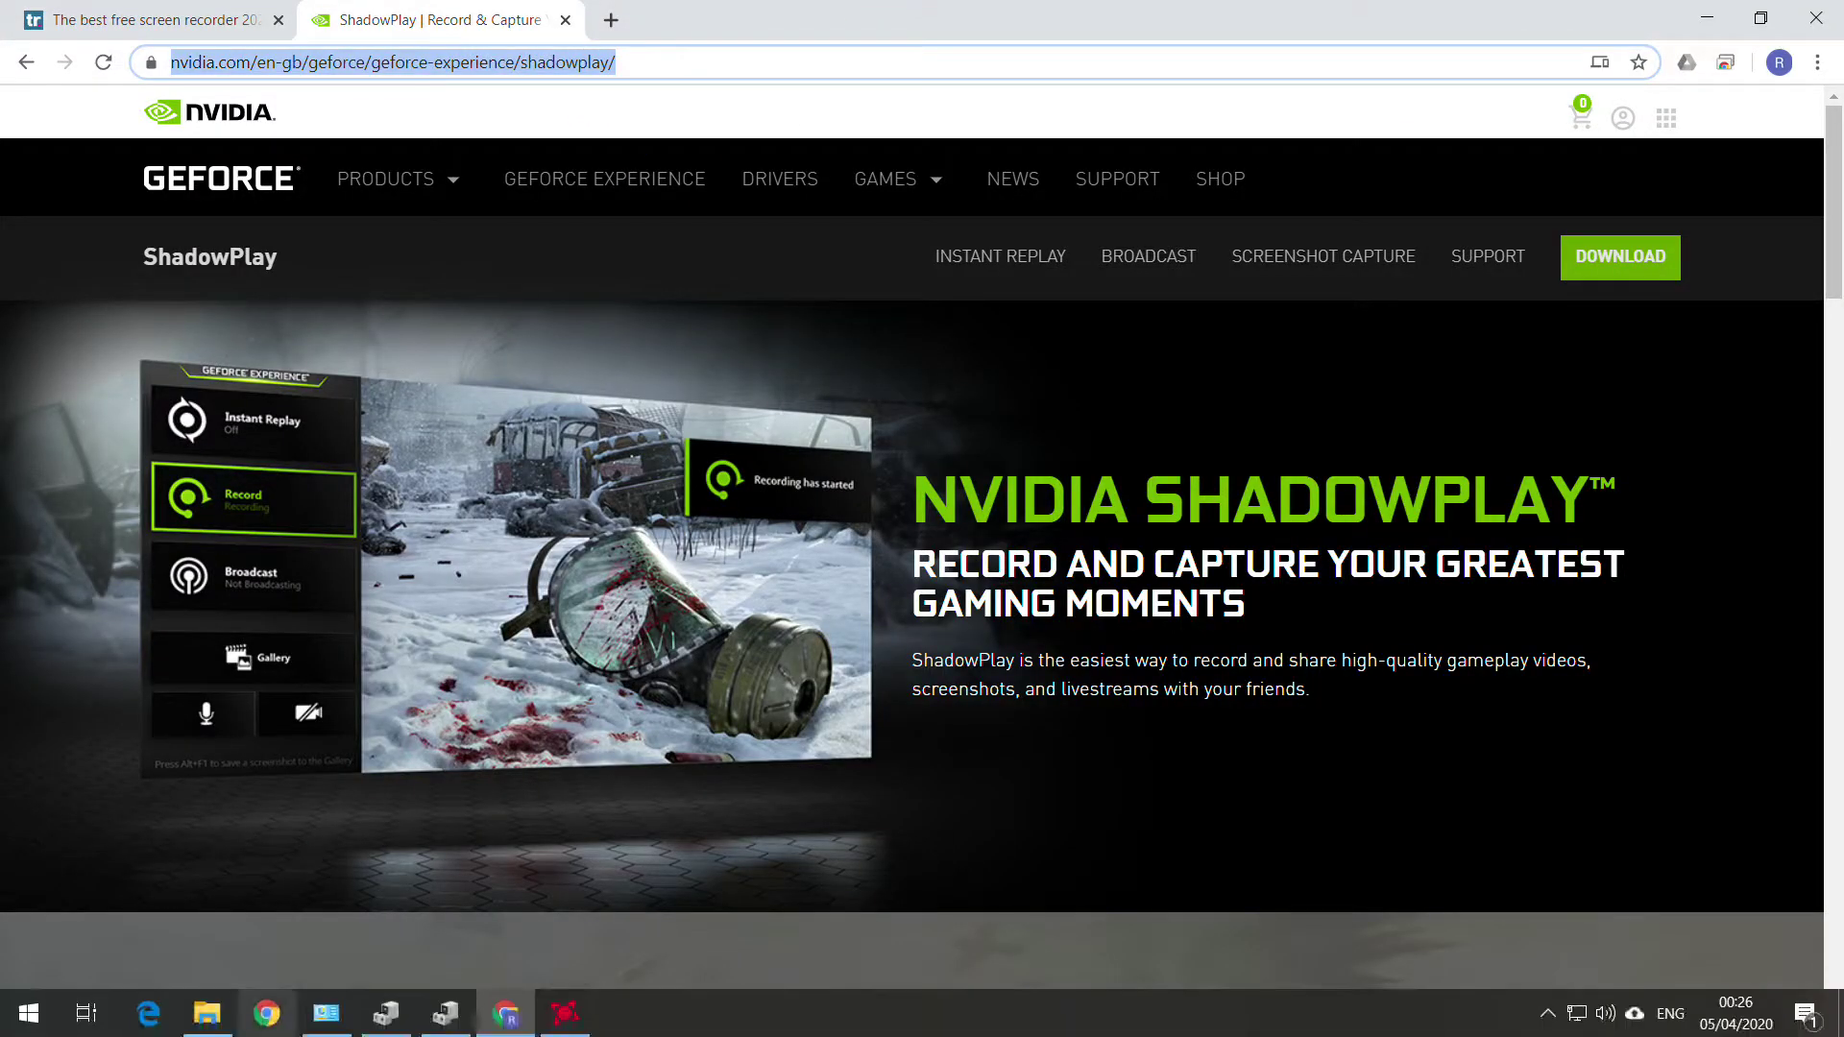
pyautogui.write('amd')
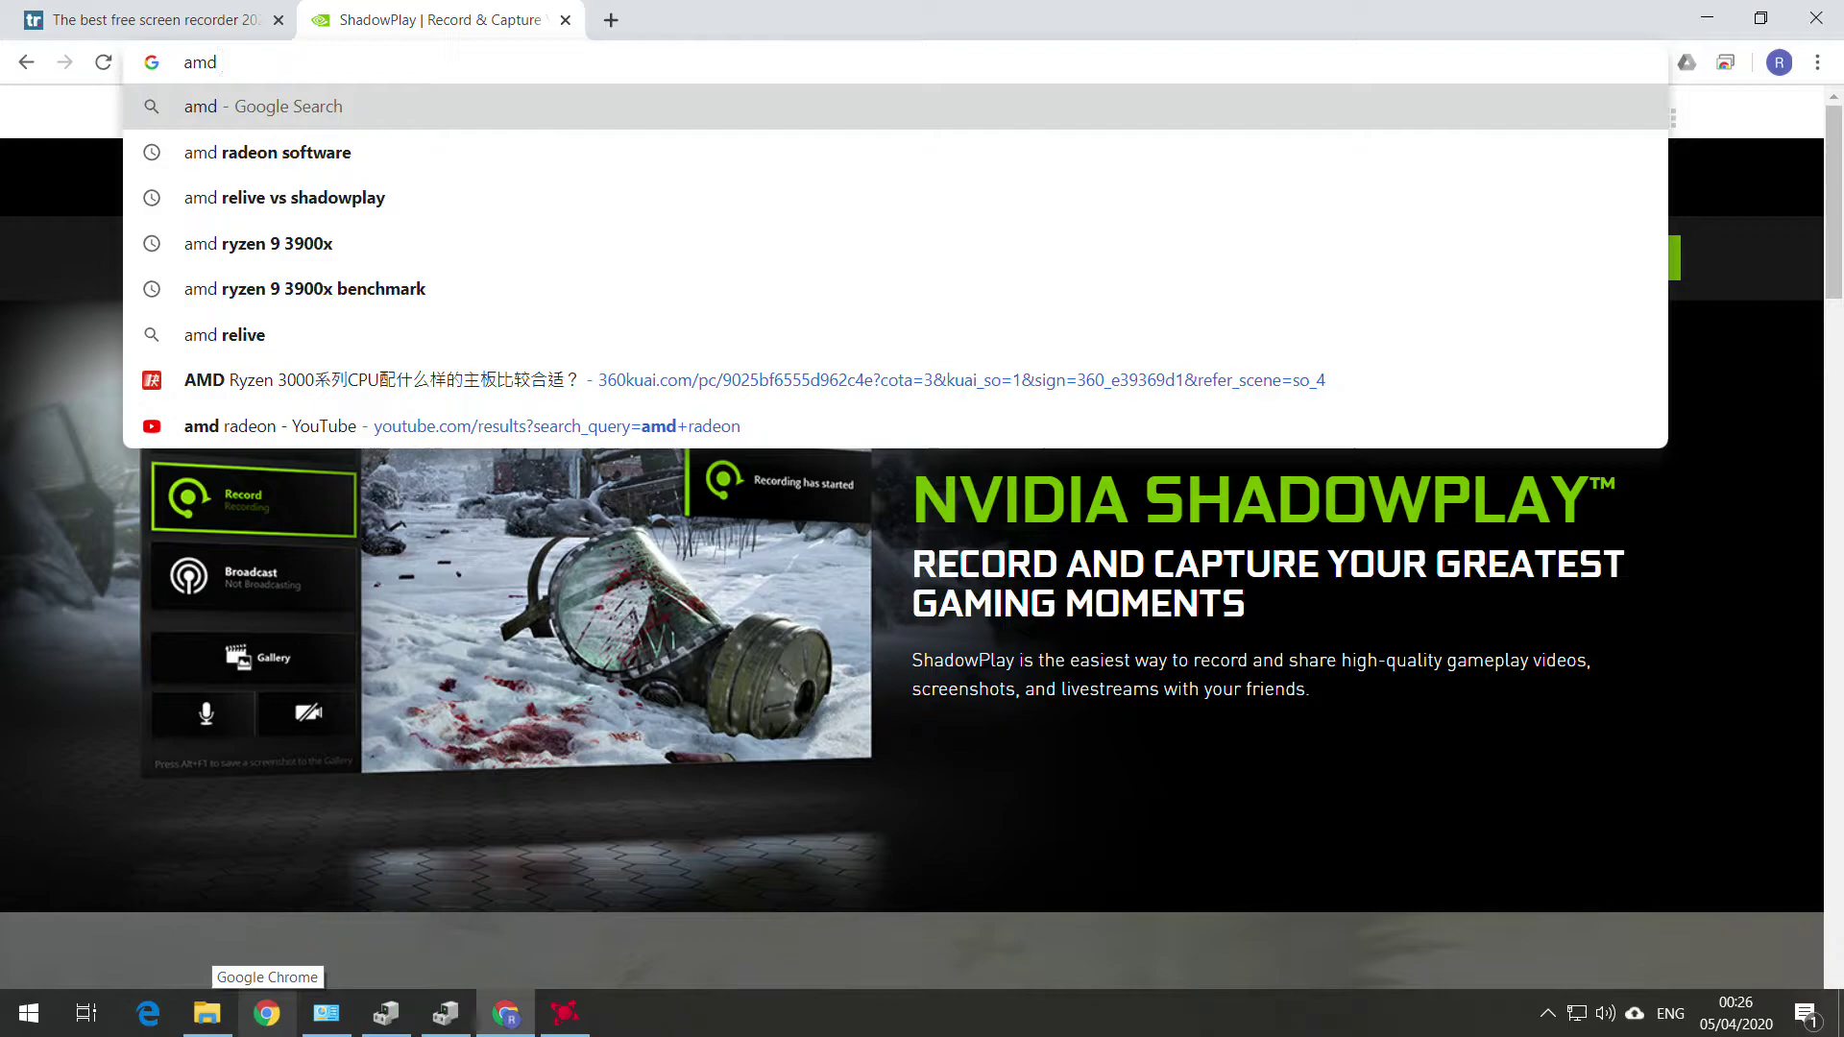
pyautogui.press('Down')
pyautogui.press('Return')
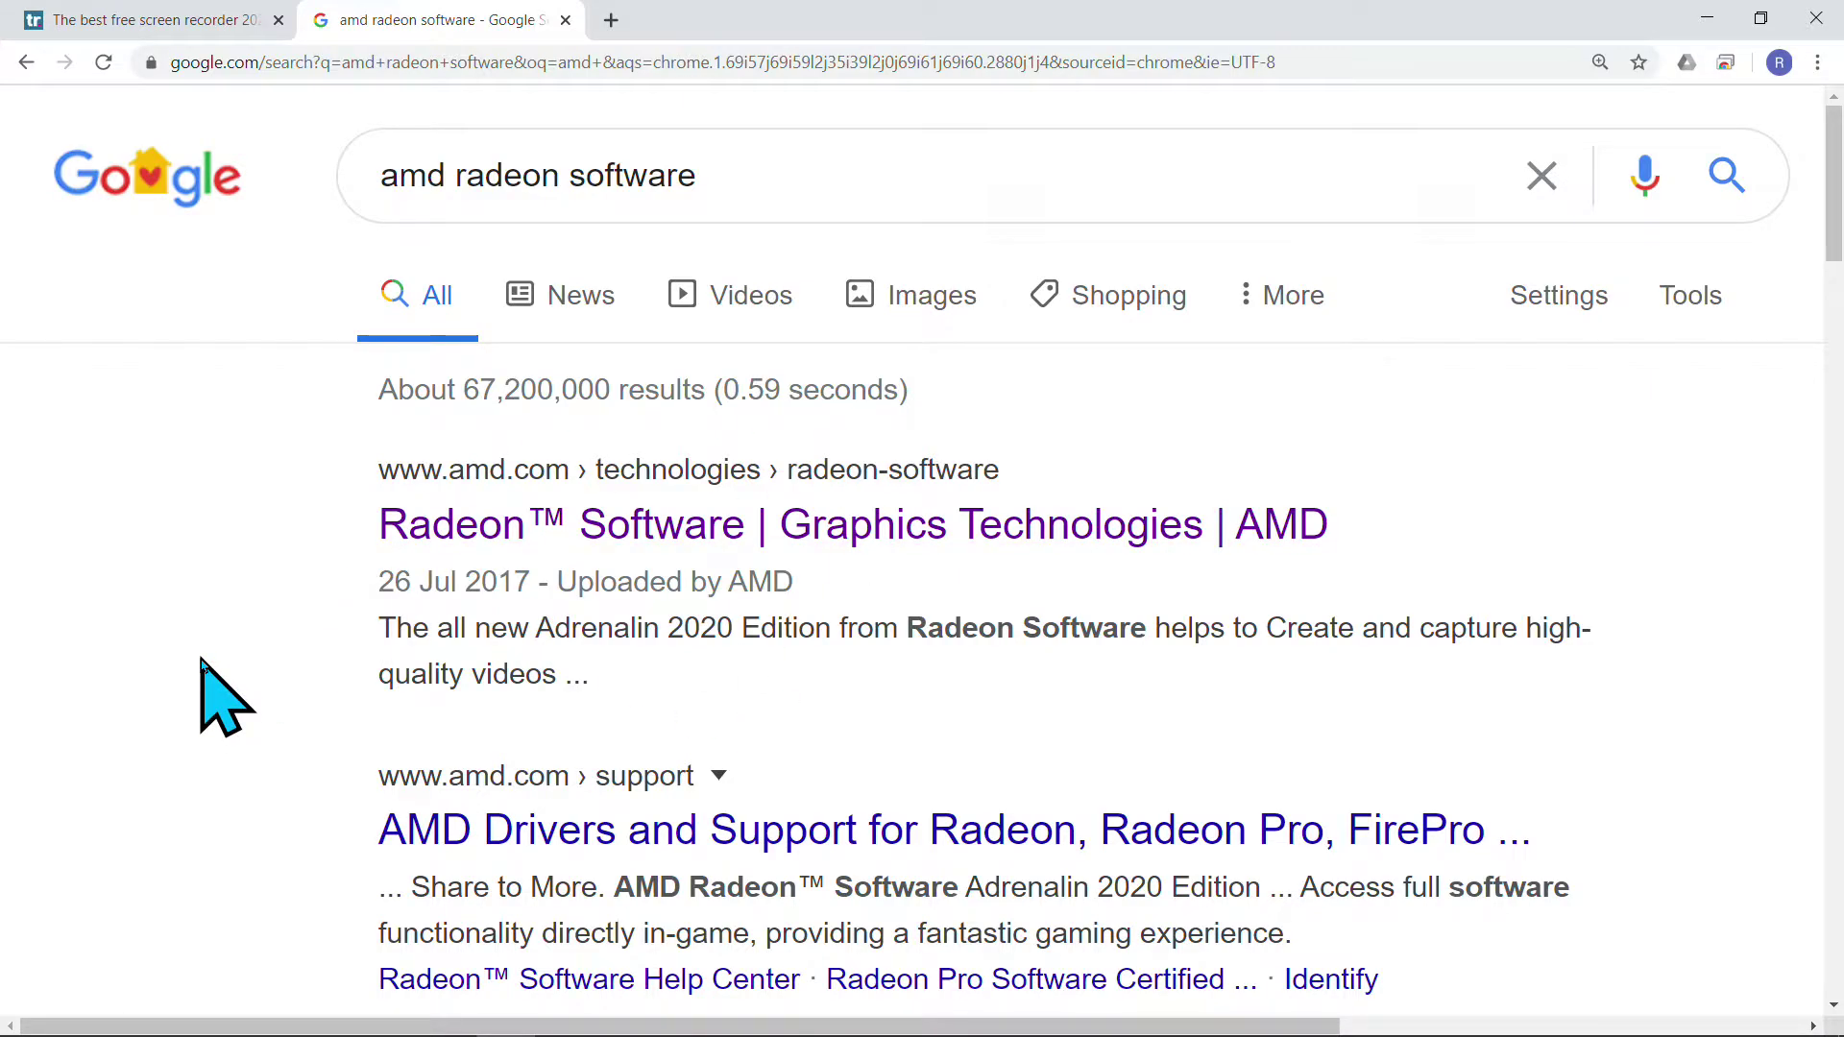
pyautogui.press('super')
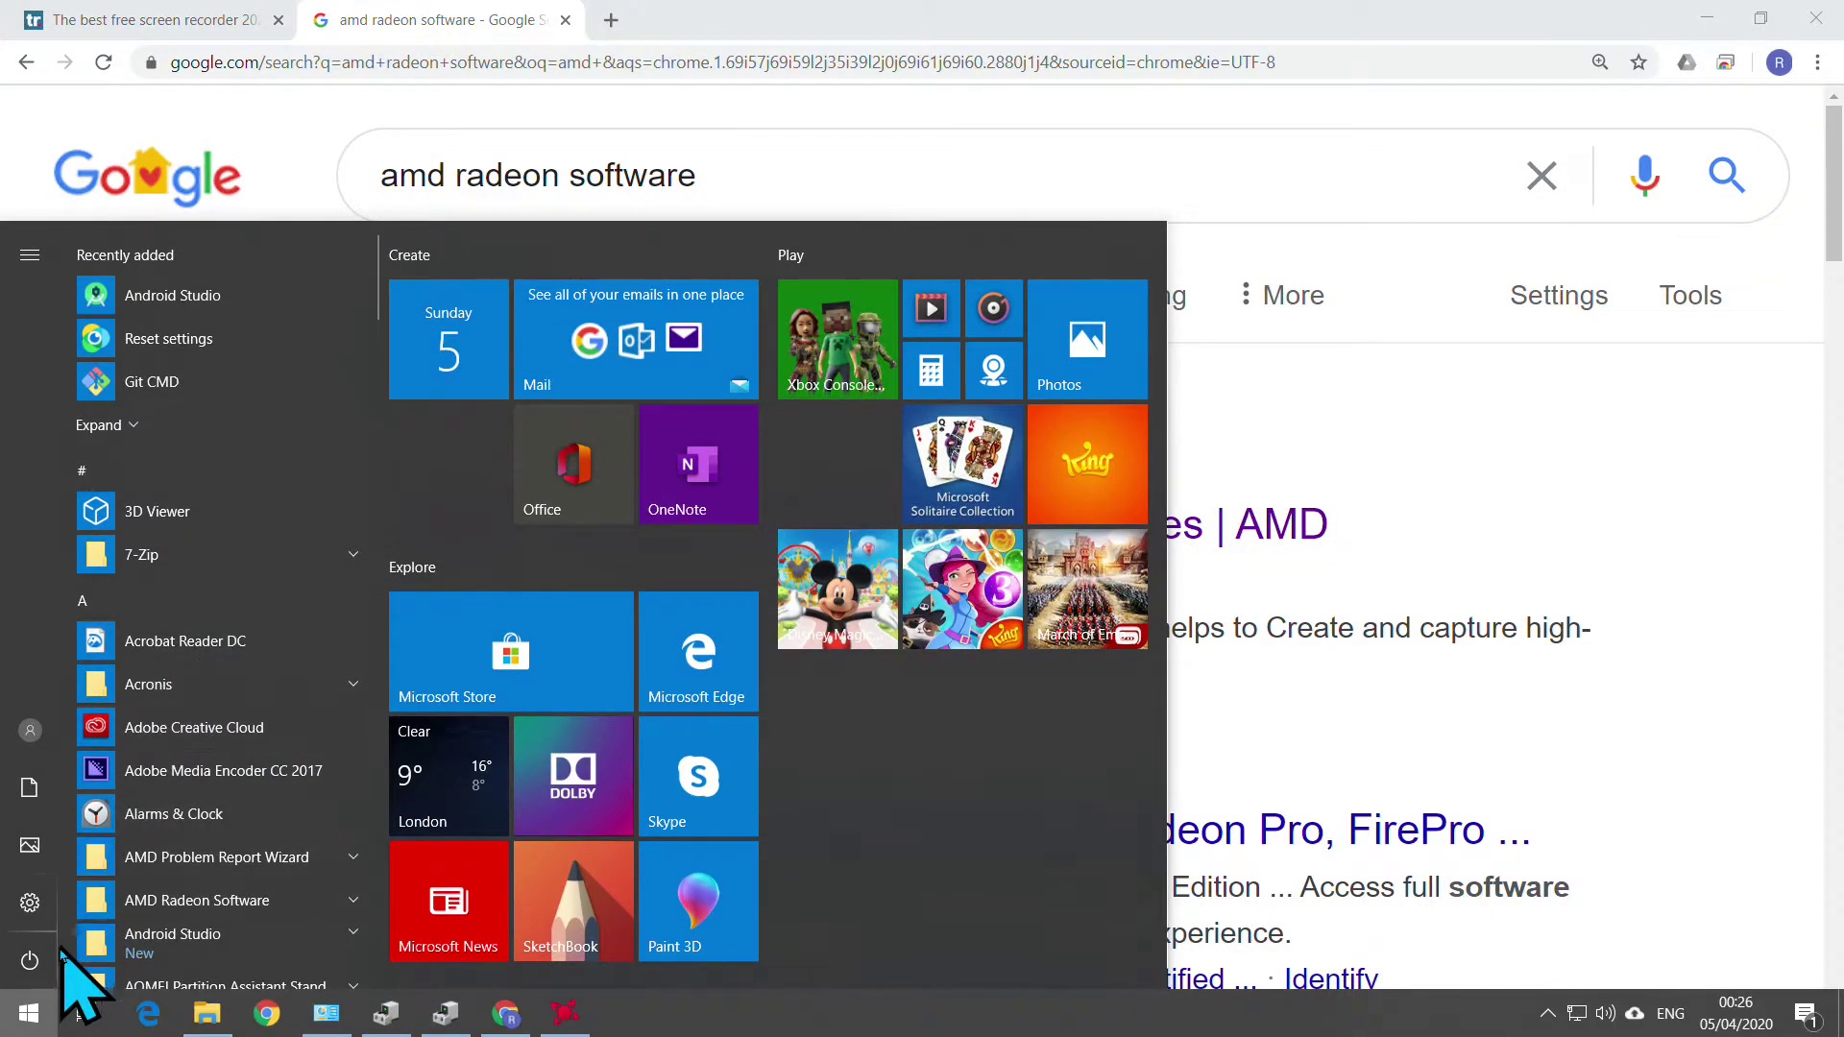
# - Open Device Manager and expand Display adaptors to reveal the Radeon RX 580 Series card
pyautogui.rightClick(27, 1025)
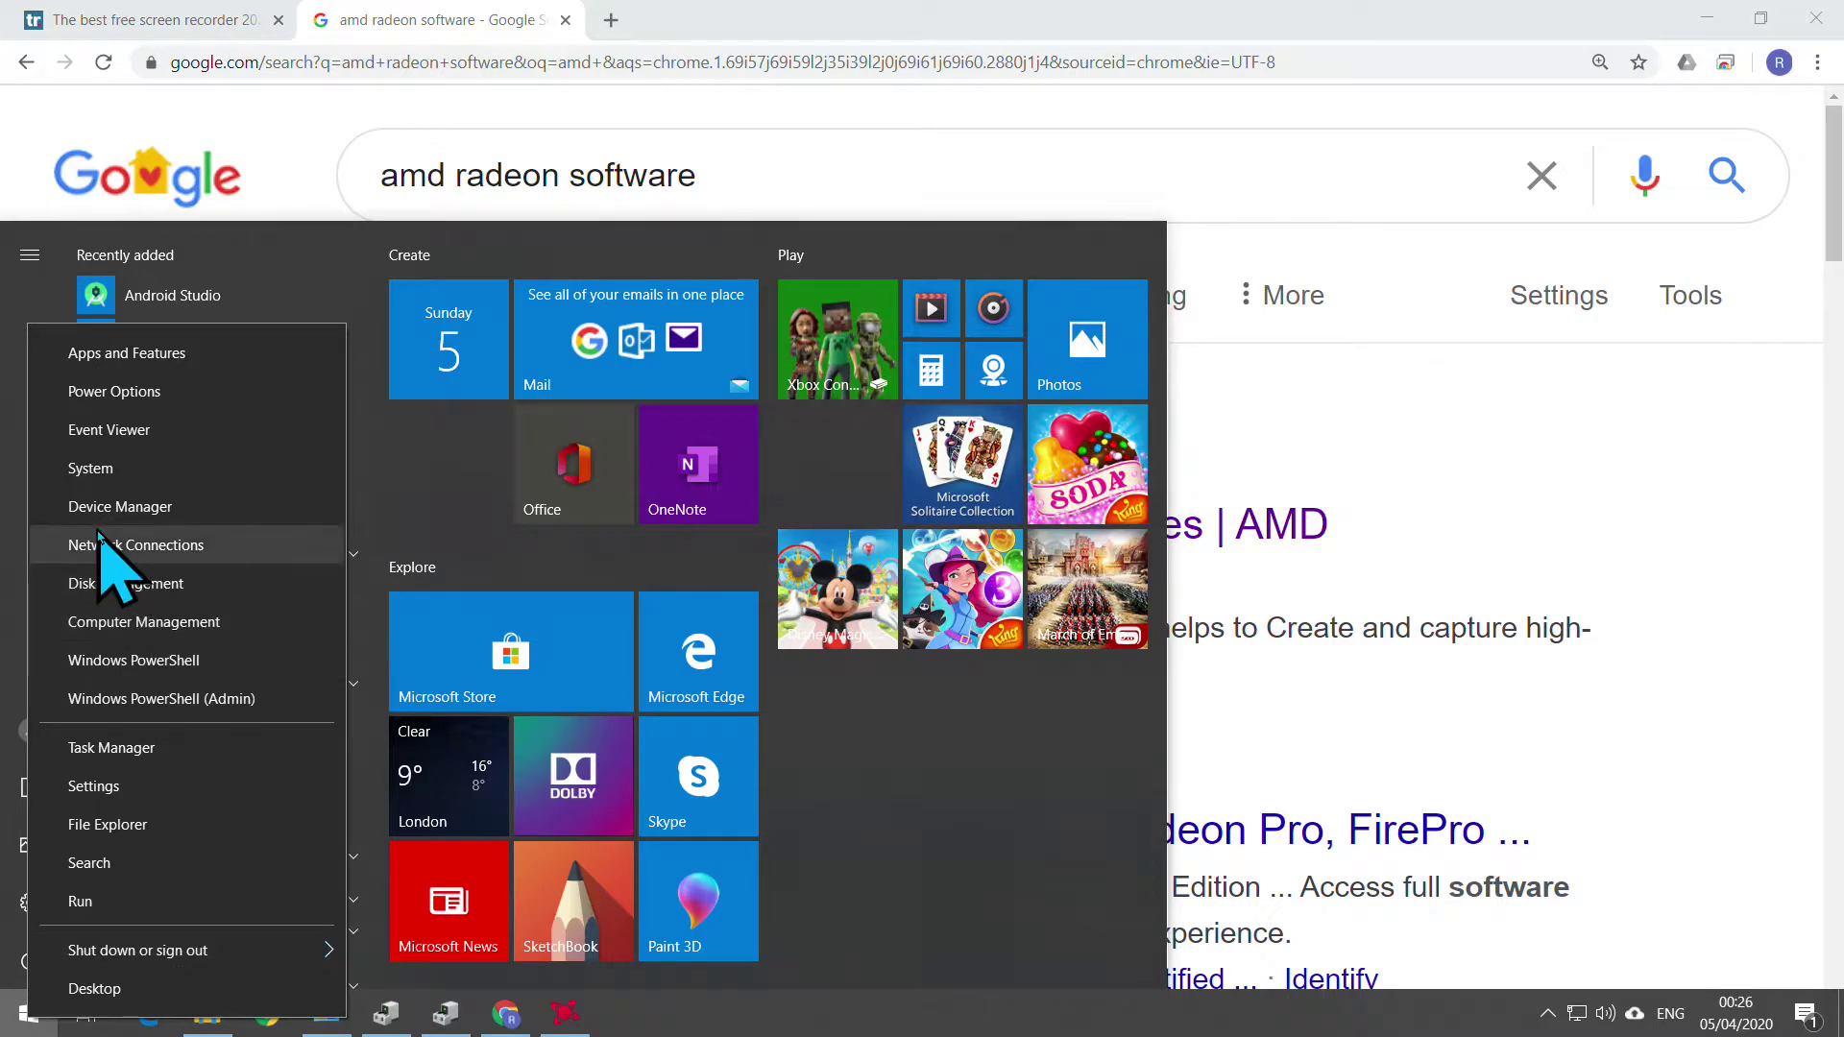
pyautogui.click(124, 506)
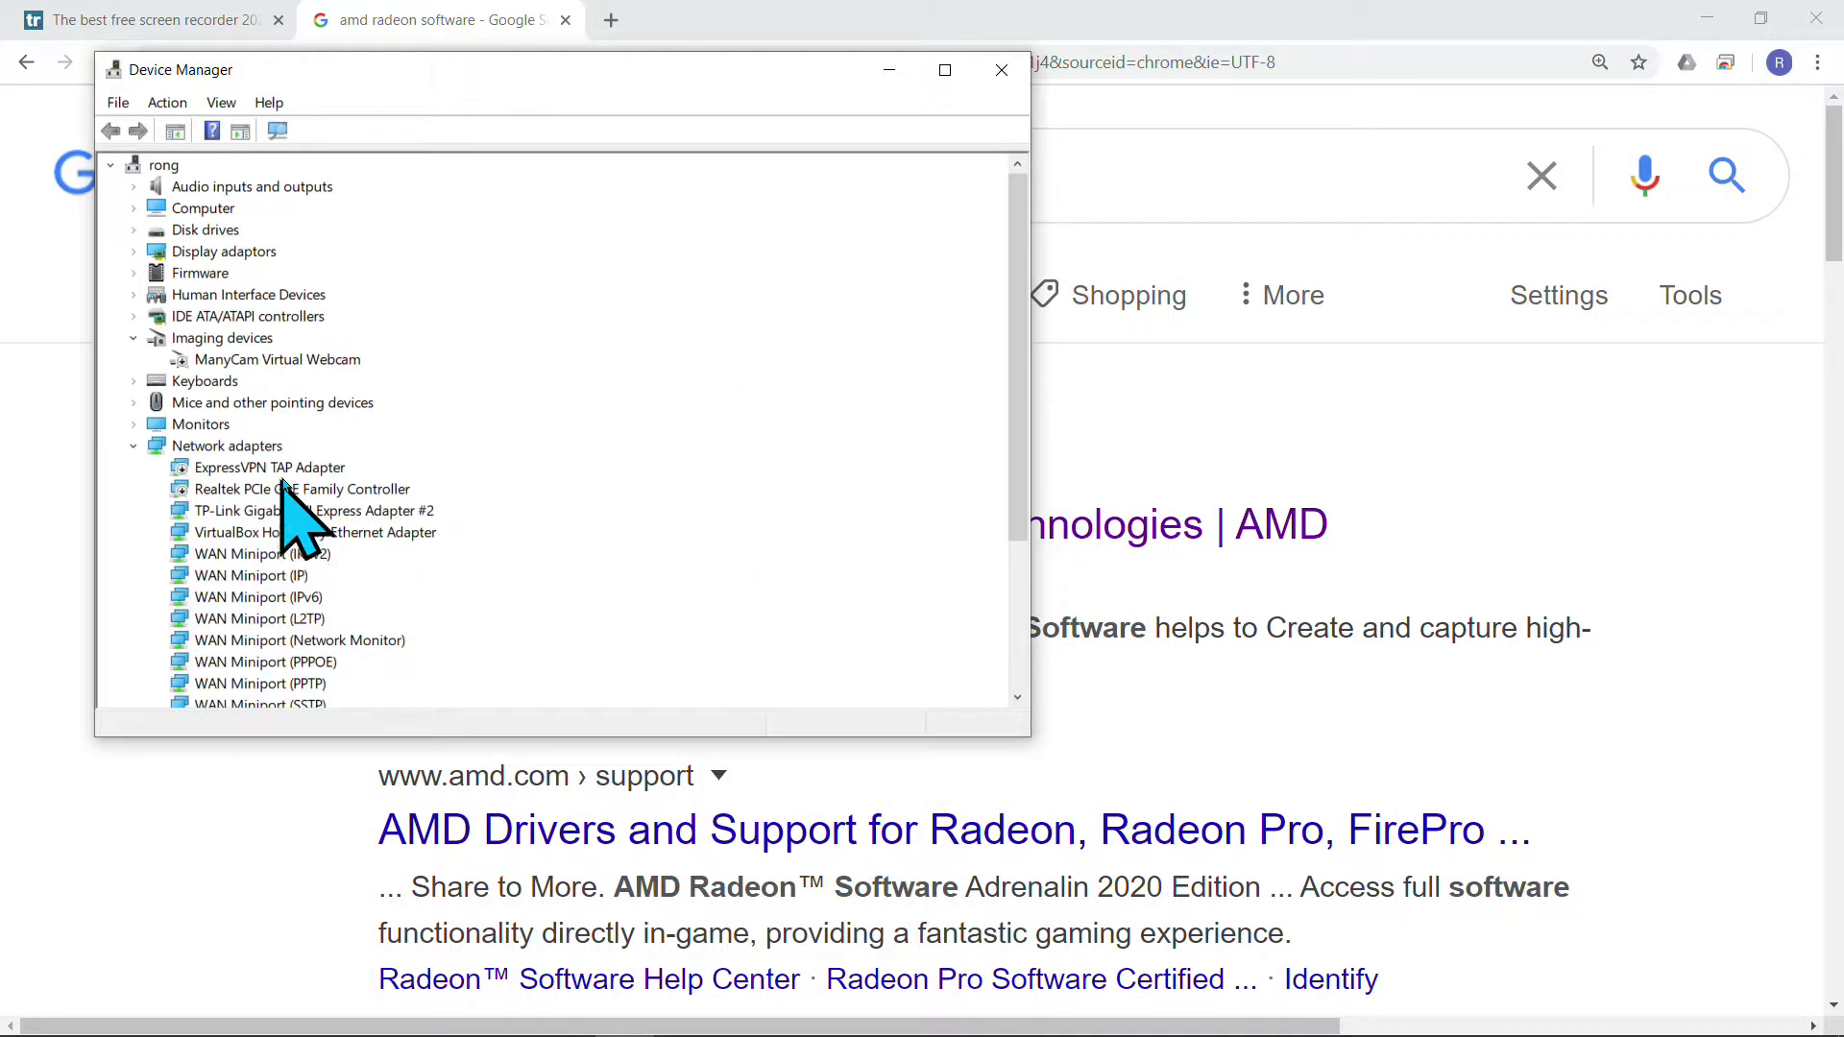
pyautogui.click(130, 254)
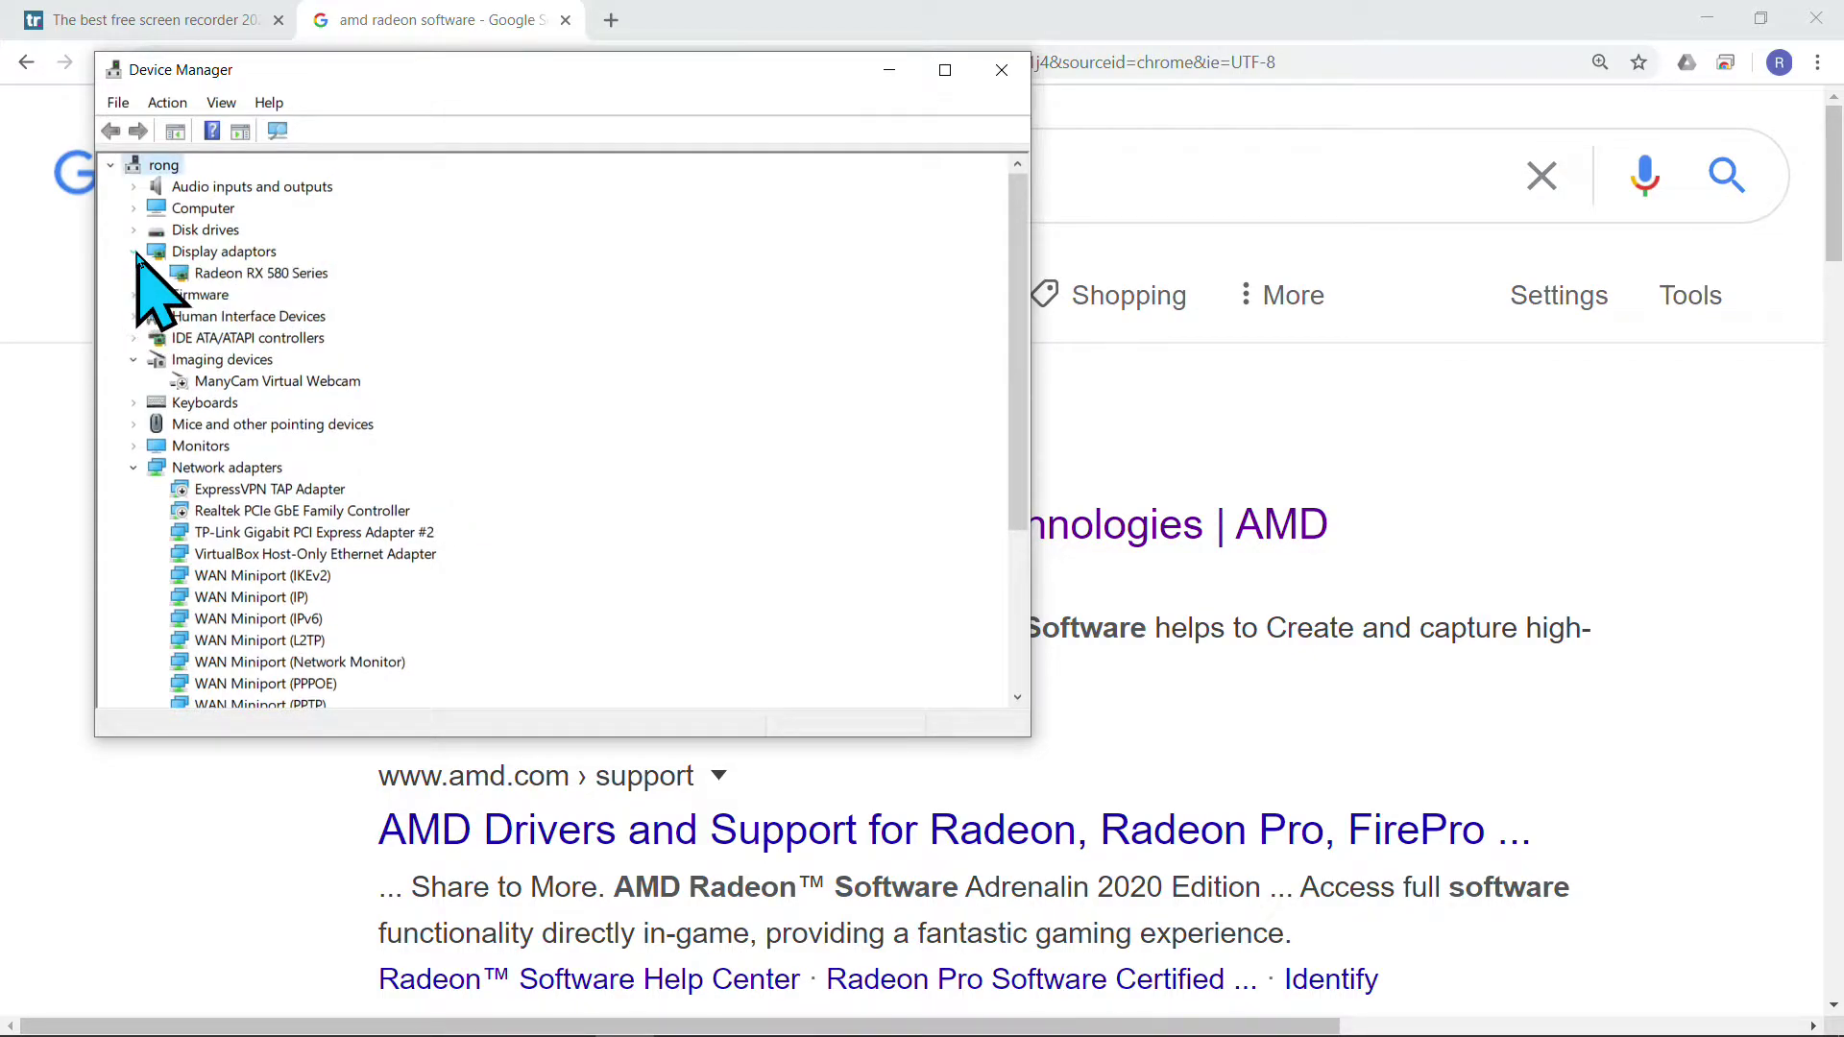
pyautogui.click(279, 275)
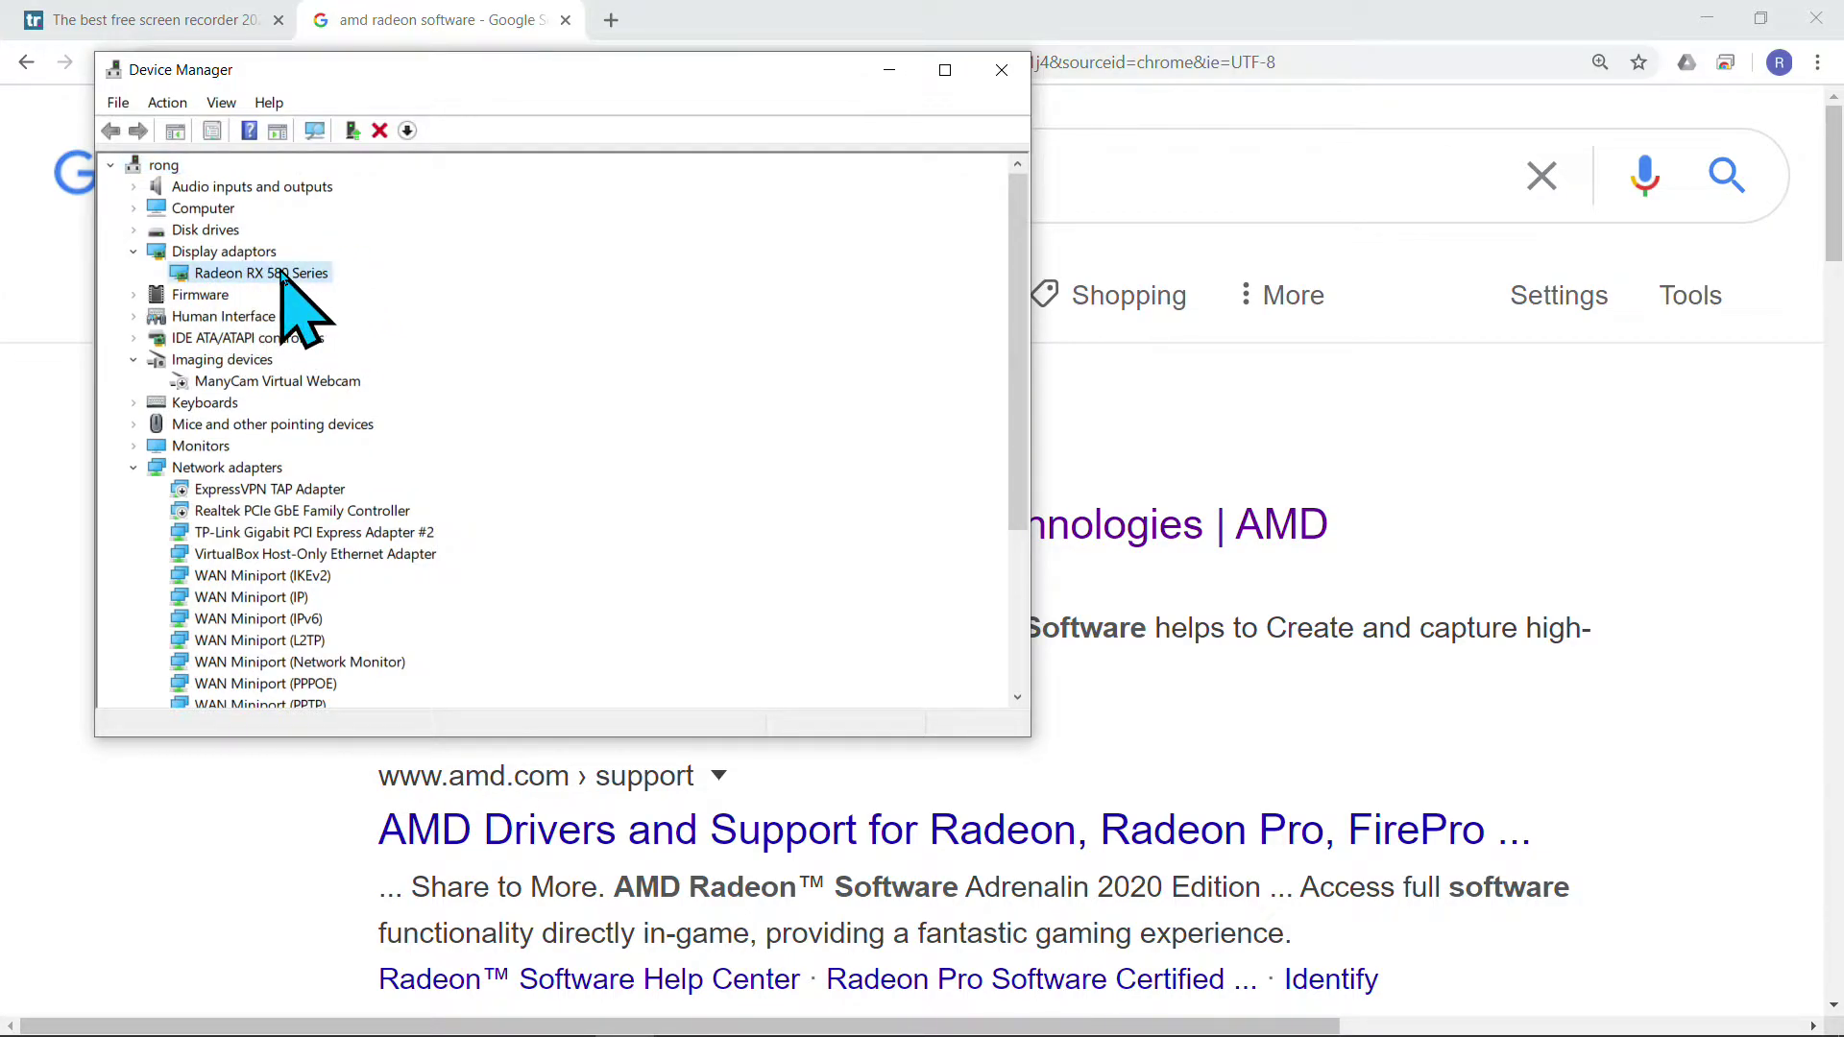
pyautogui.click(893, 75)
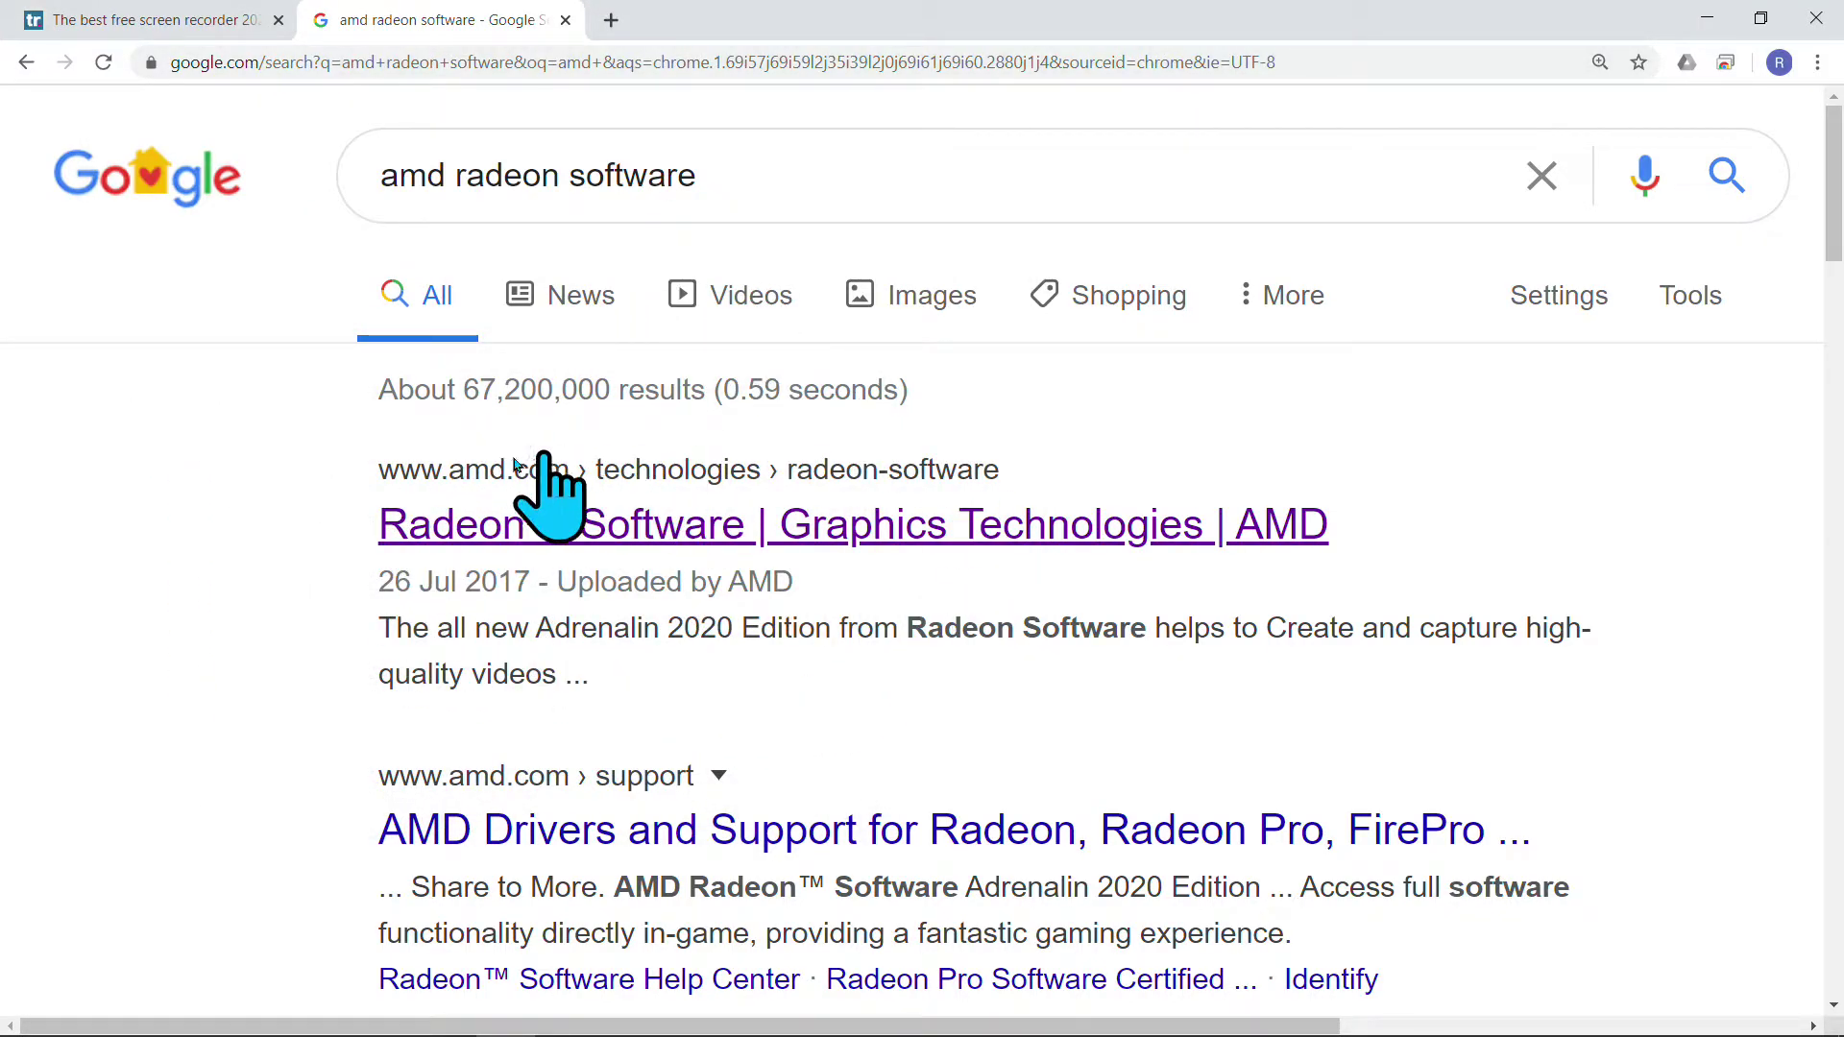
pyautogui.hotkey('alt', 'Tab')
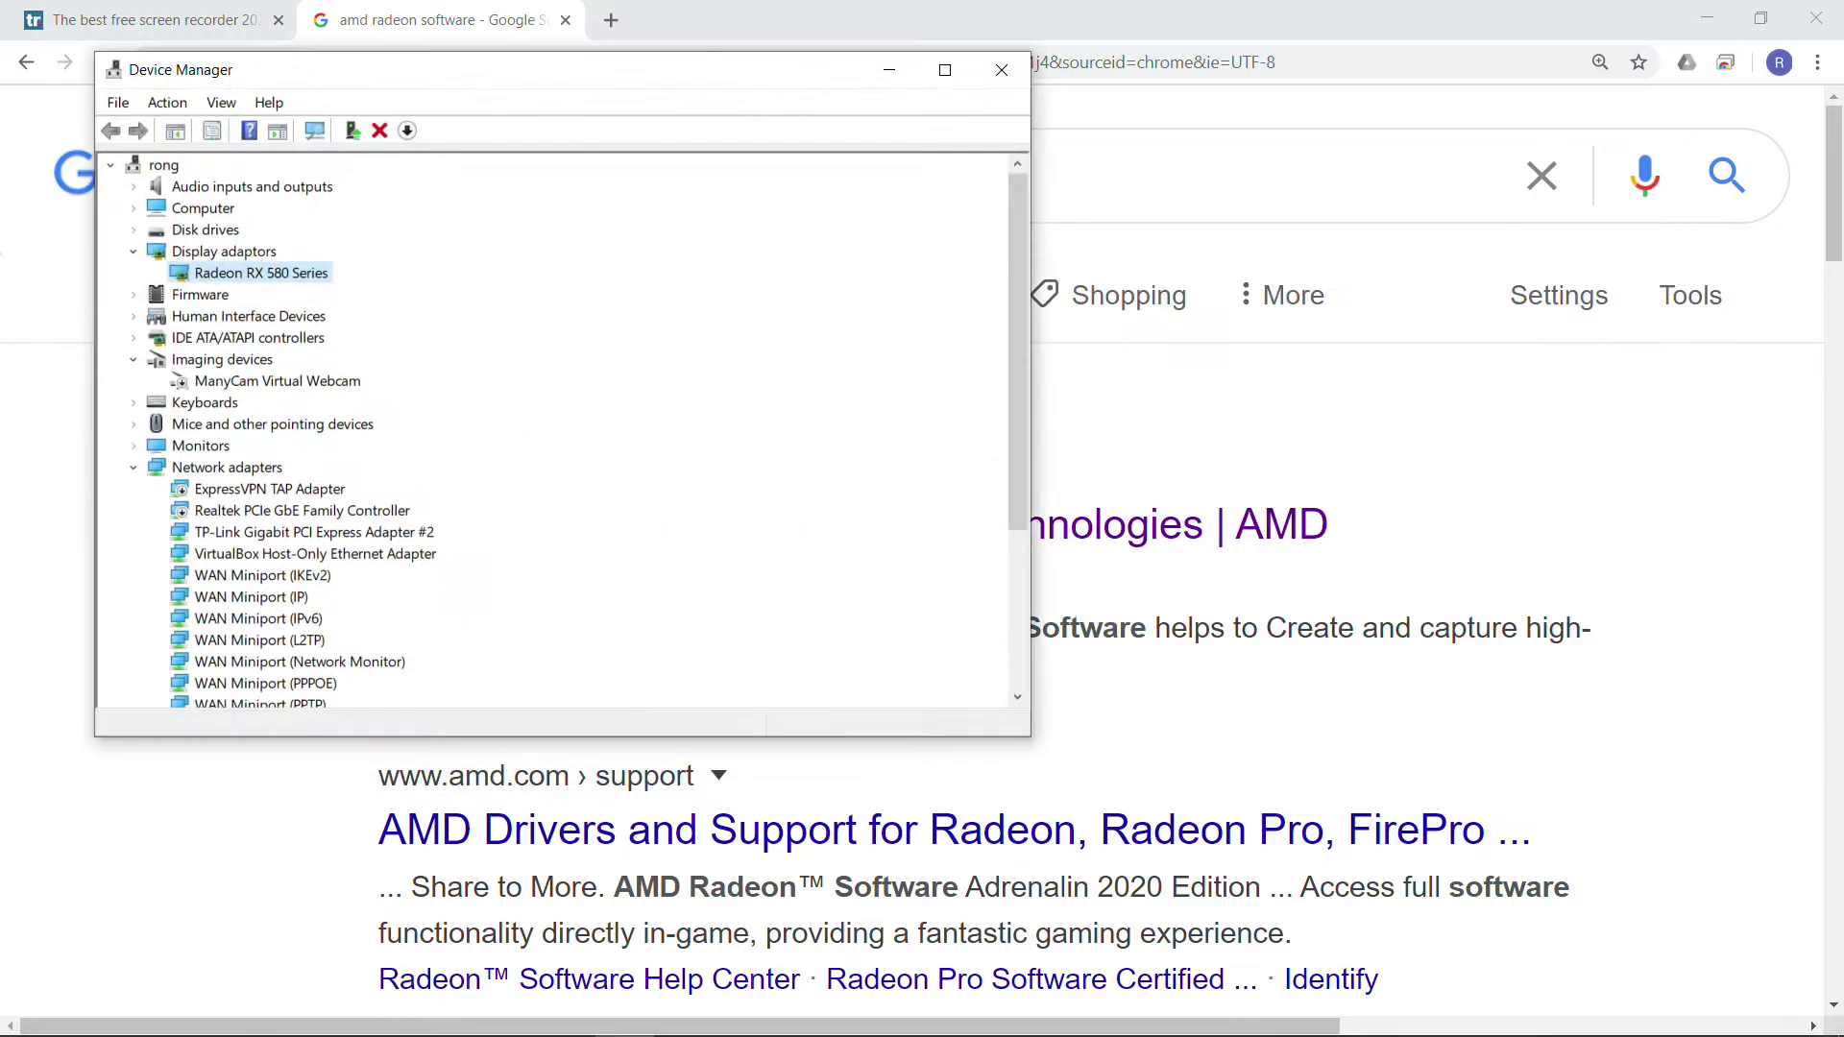
# - Reopen Radeon Software from the AMD icon in the hidden tray icons
pyautogui.click(1546, 1013)
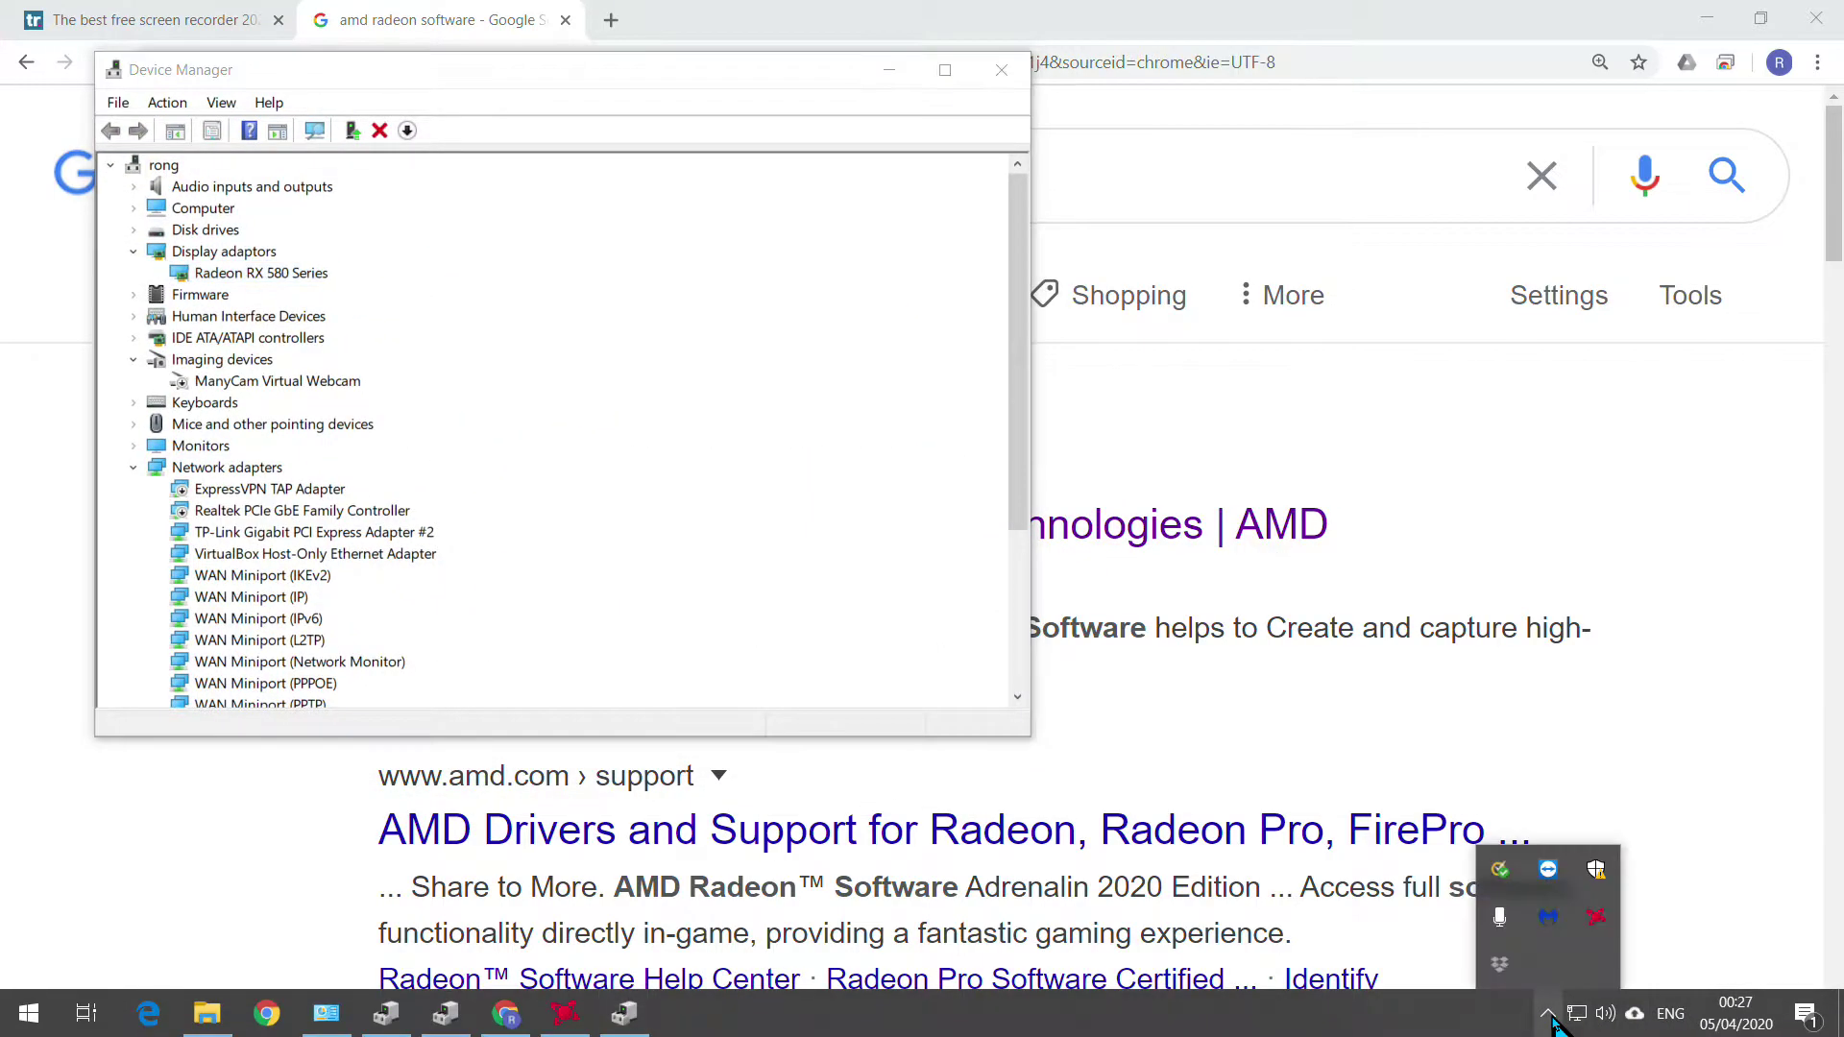
pyautogui.click(1596, 920)
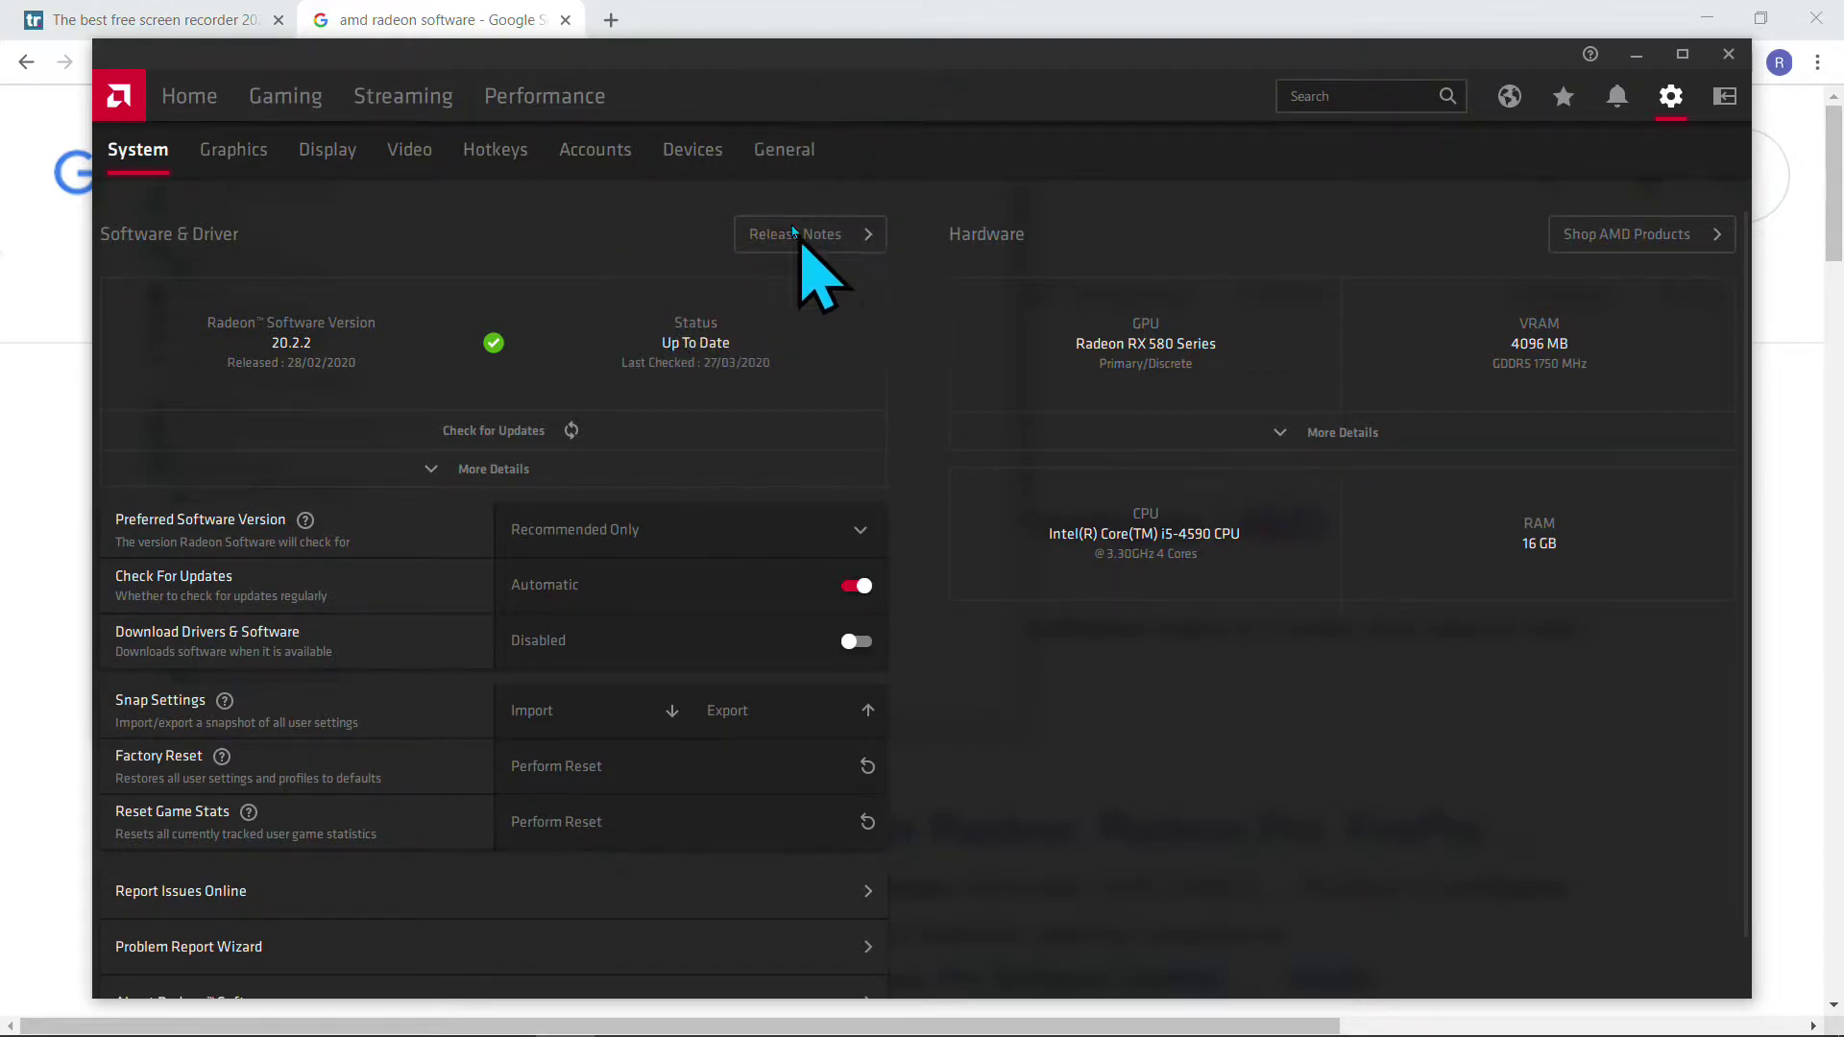
# - Open the General tab and scroll through its Media and Recording options, then back up
pyautogui.click(778, 159)
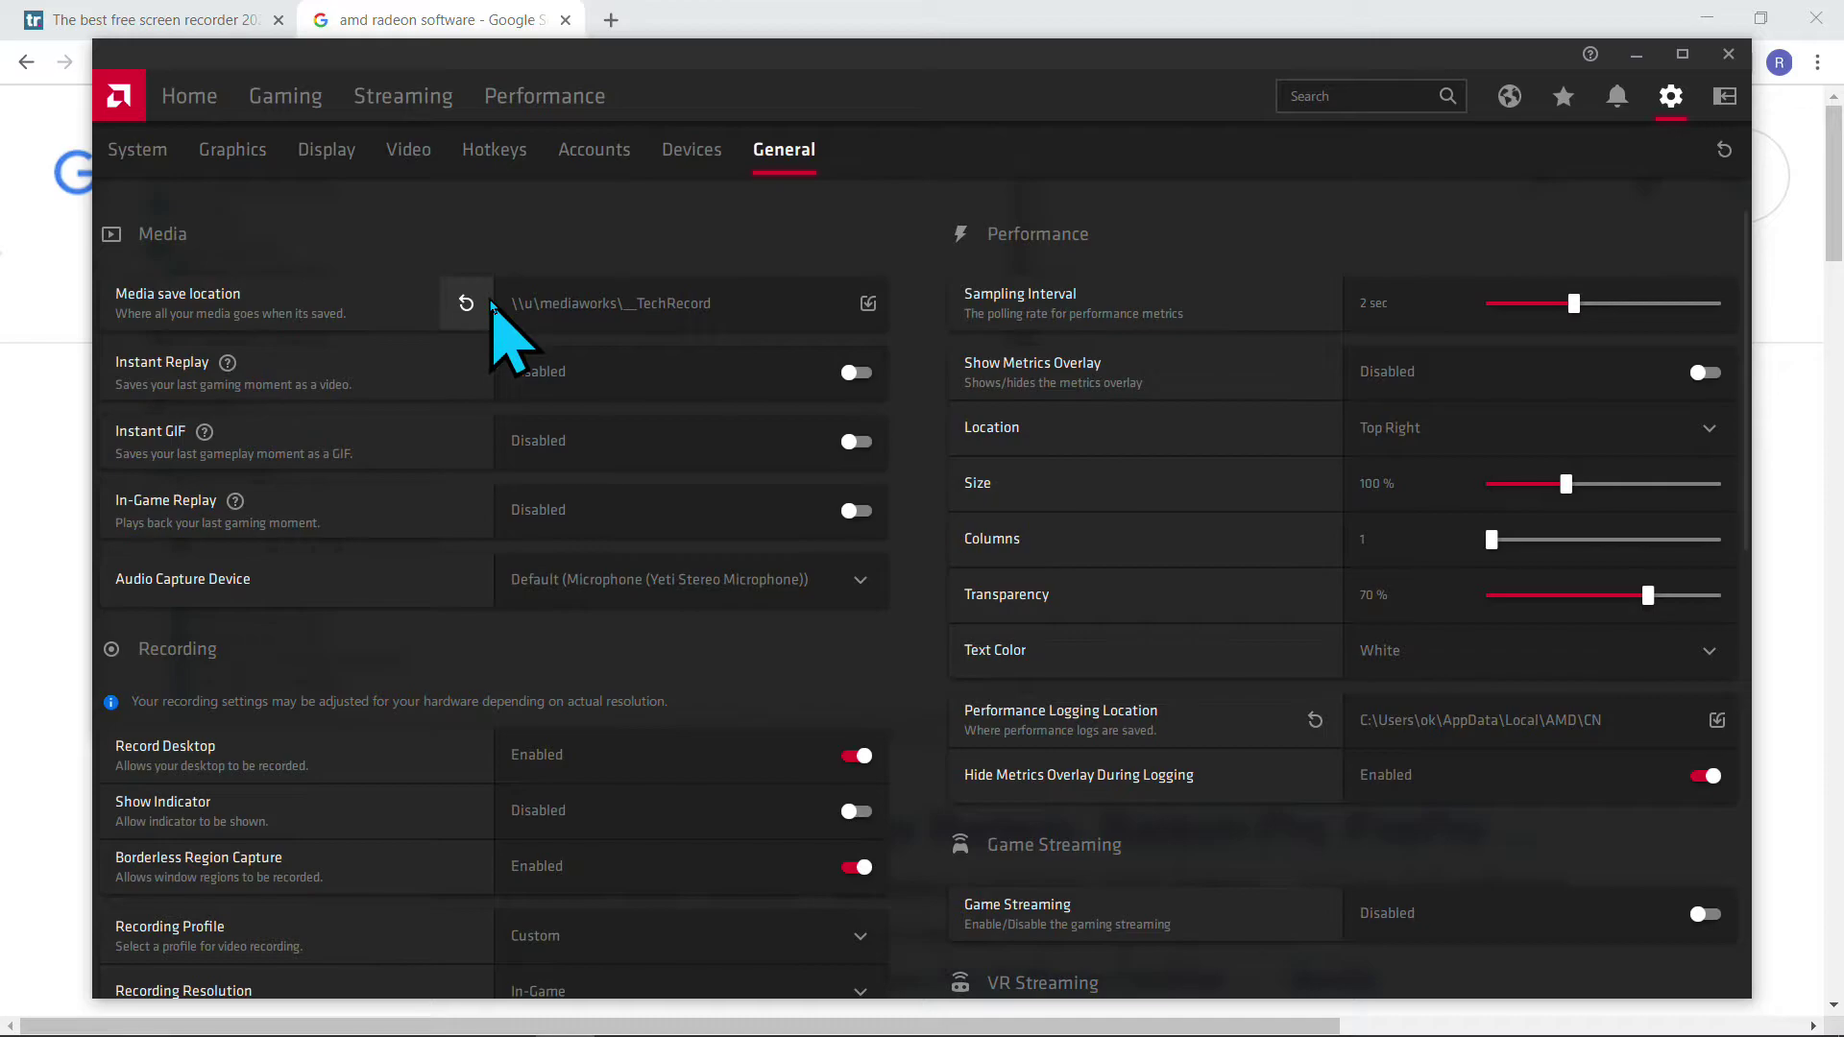
pyautogui.scroll(-6, 493, 329)
pyautogui.scroll(-4, 492, 316)
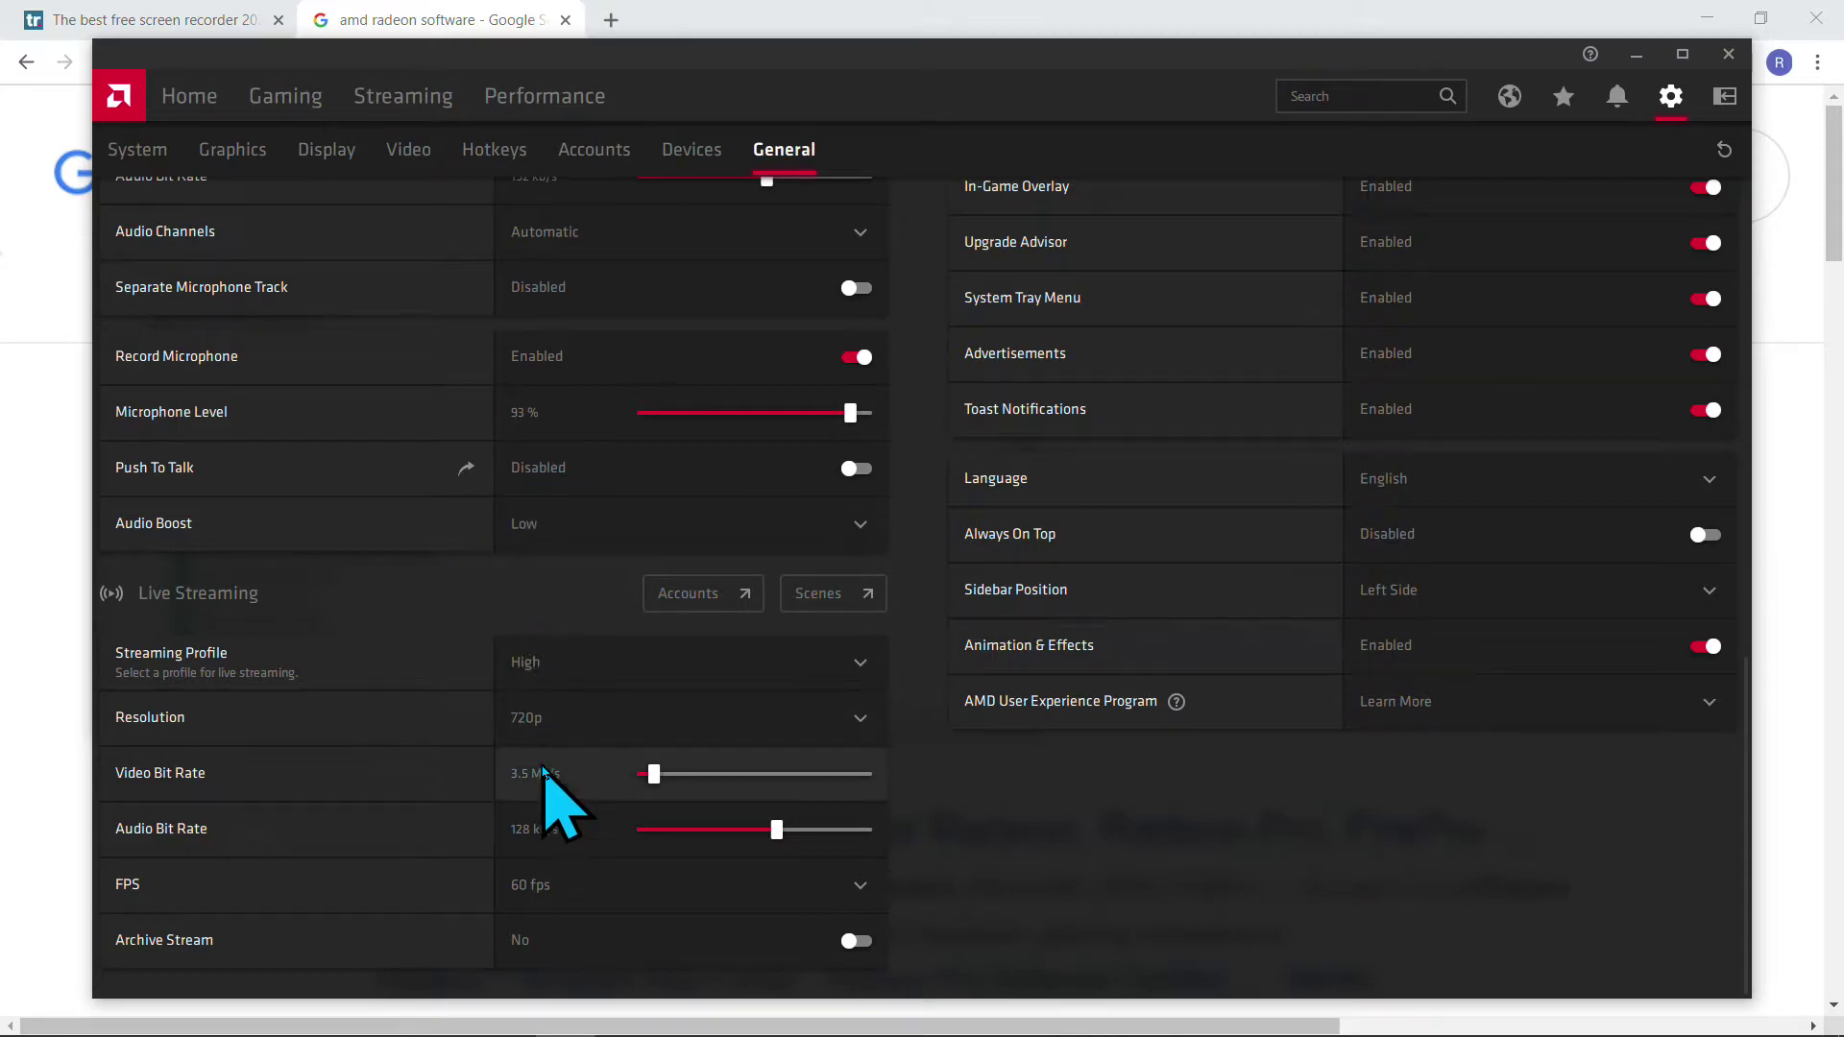
pyautogui.scroll(10, 537, 786)
pyautogui.scroll(1, 506, 768)
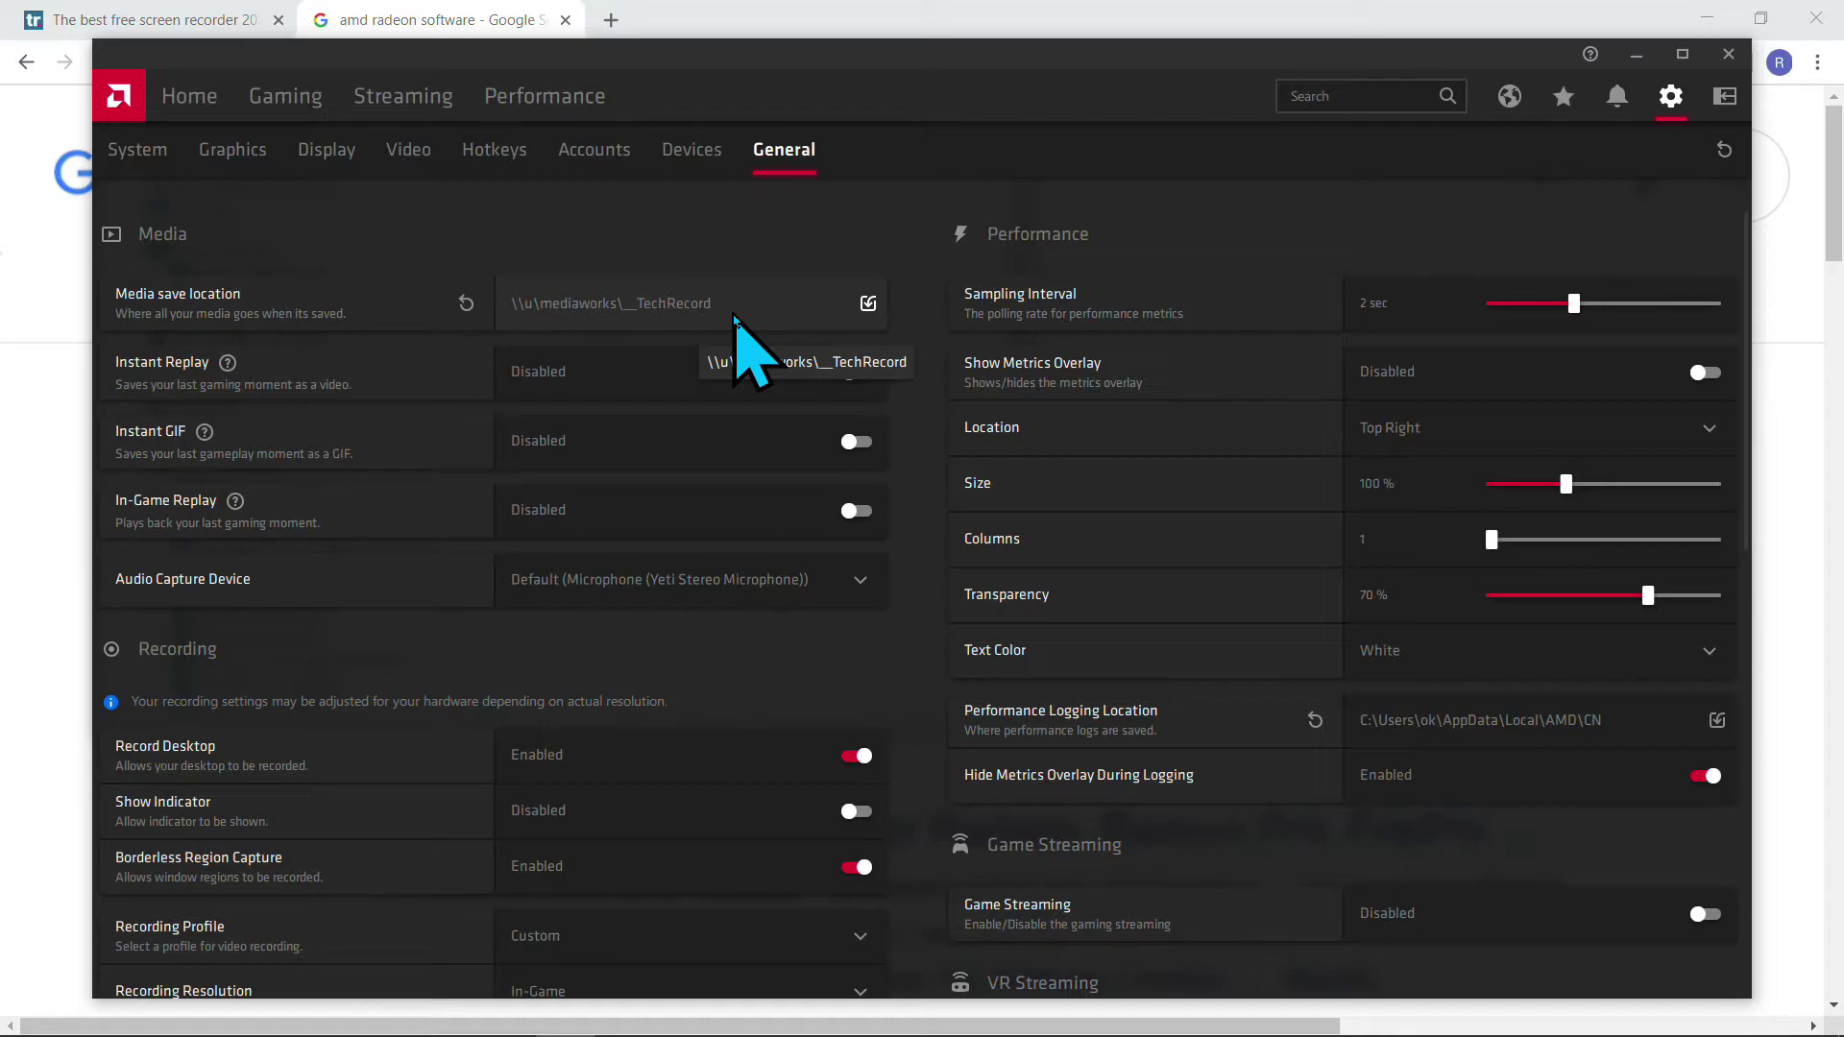
pyautogui.click(867, 303)
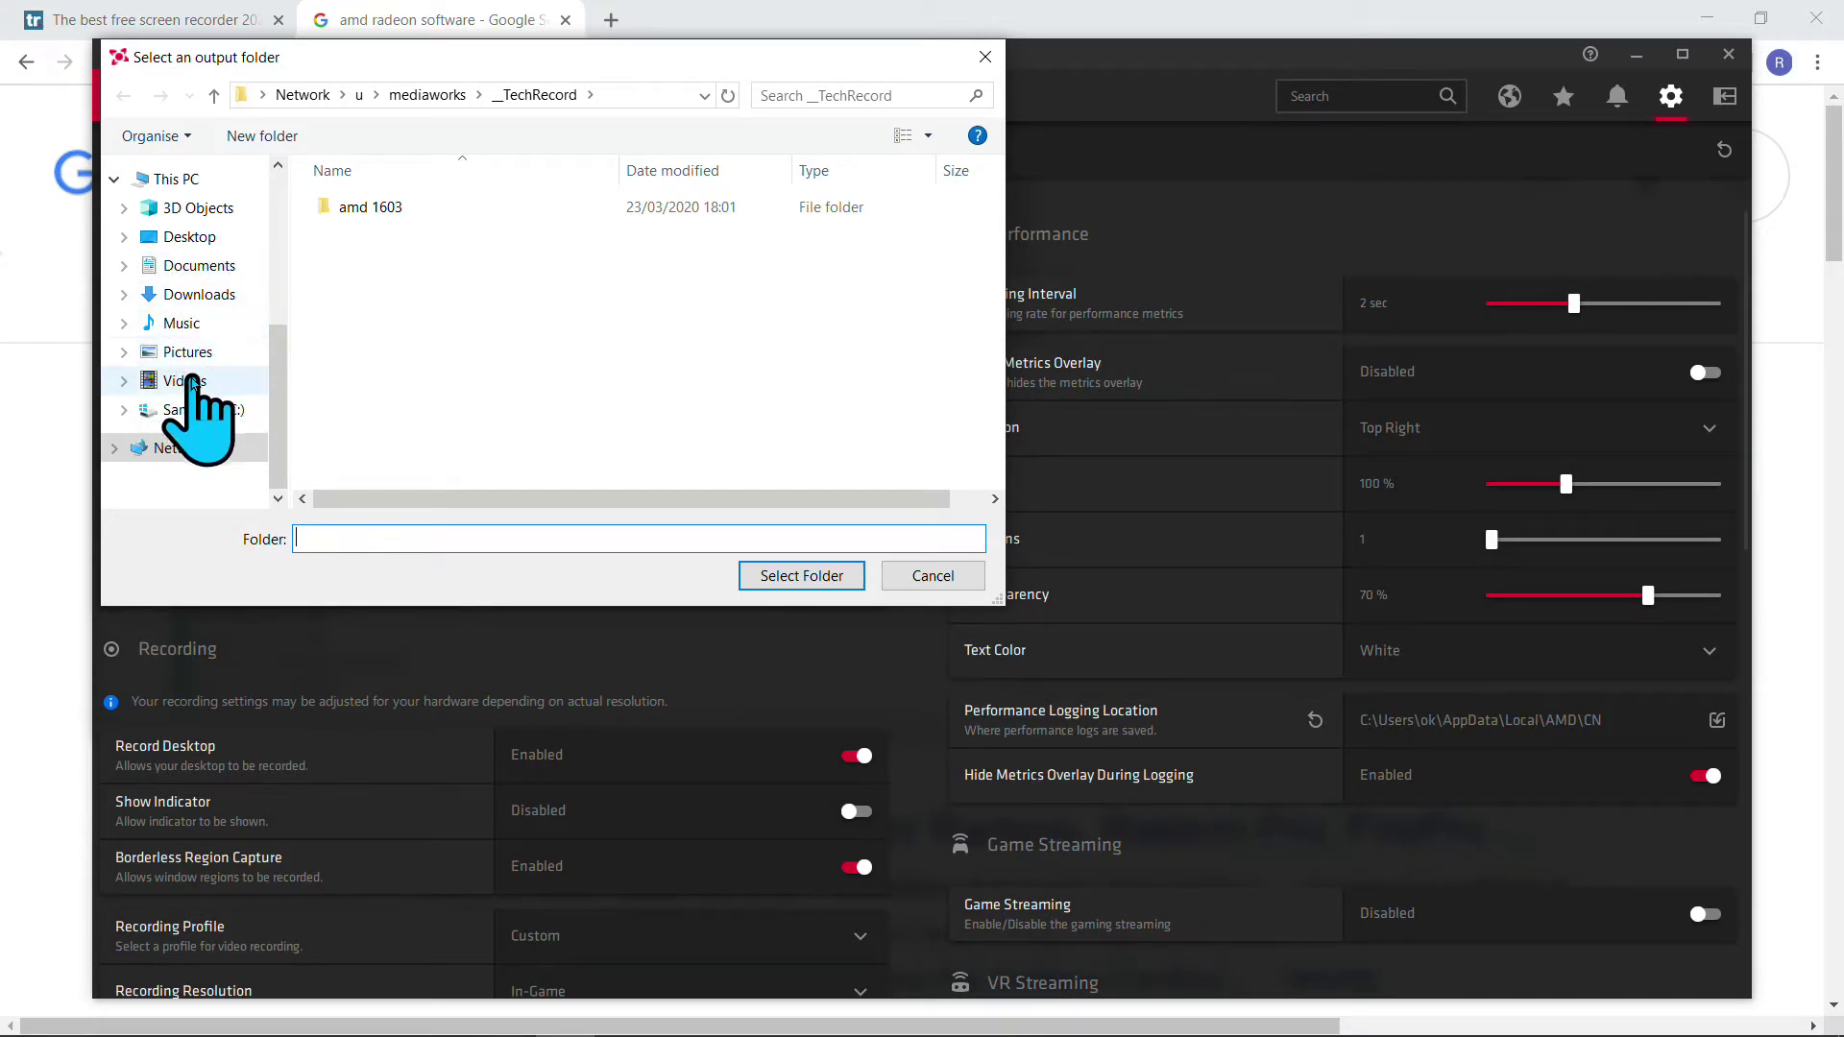
pyautogui.click(125, 411)
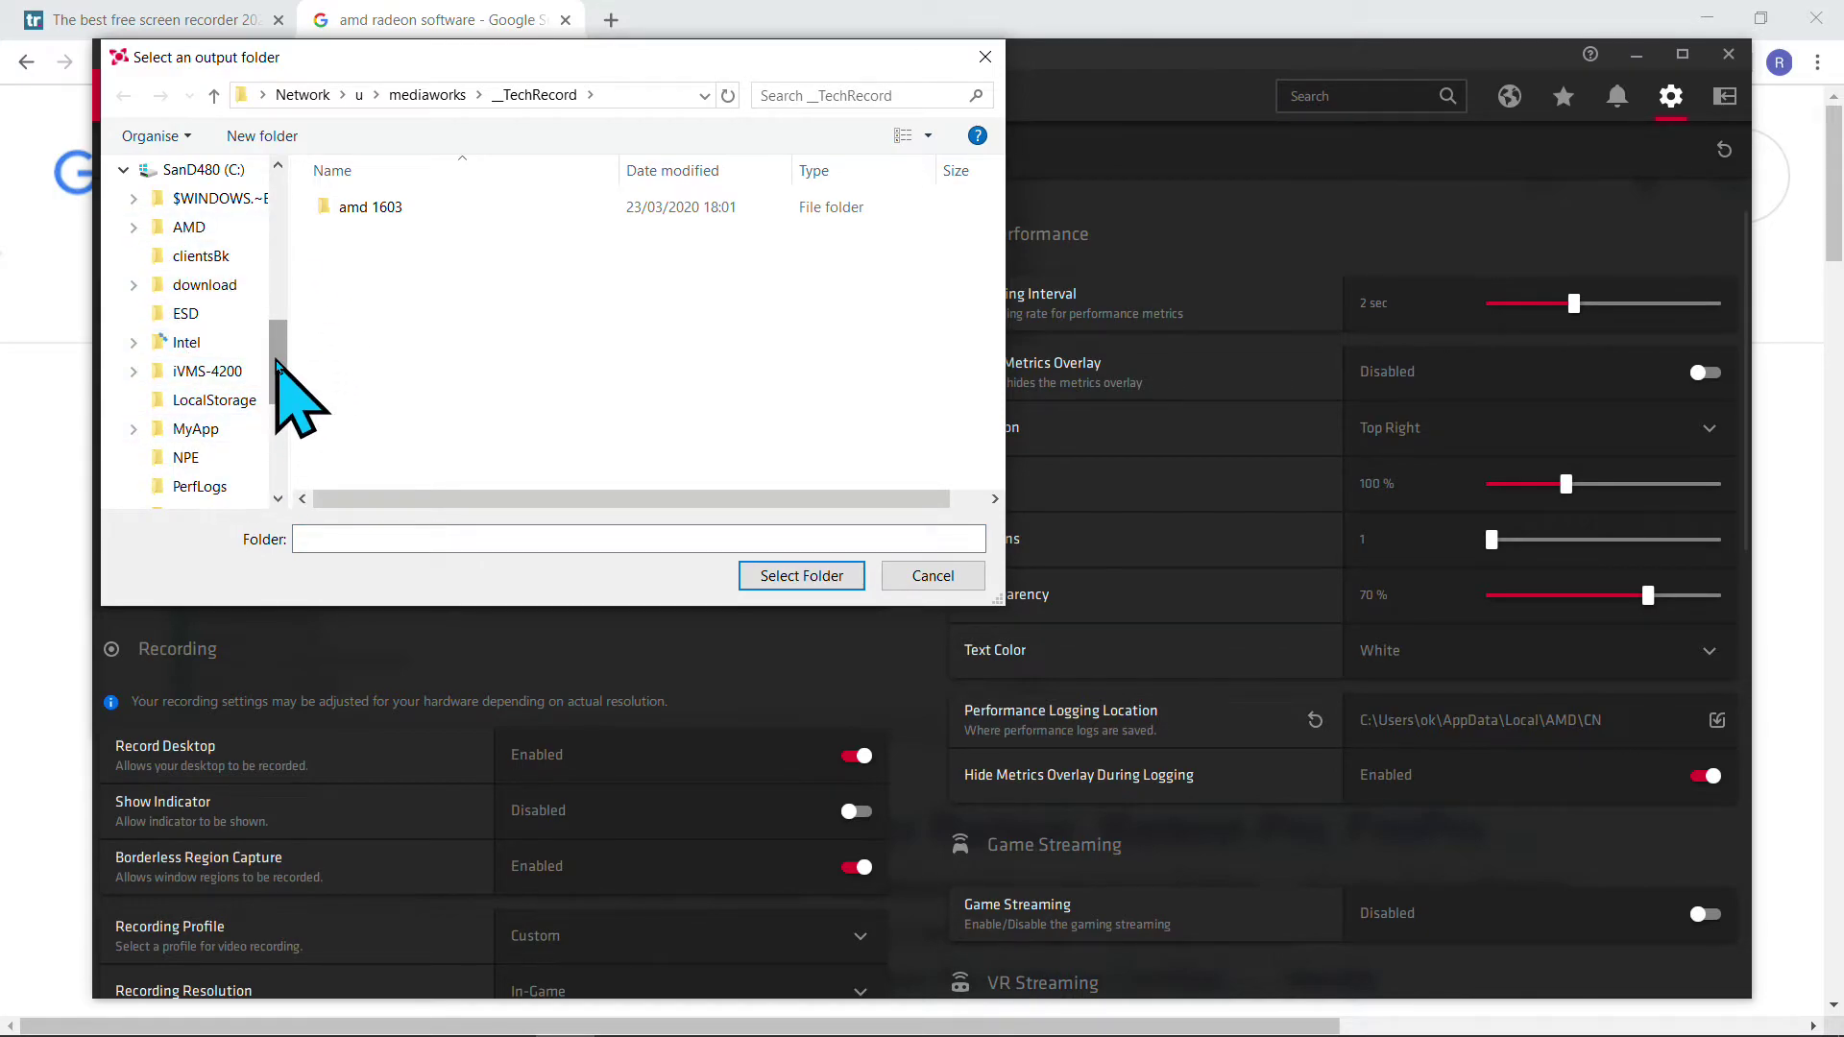
pyautogui.moveTo(277, 363); pyautogui.dragTo(274, 447)
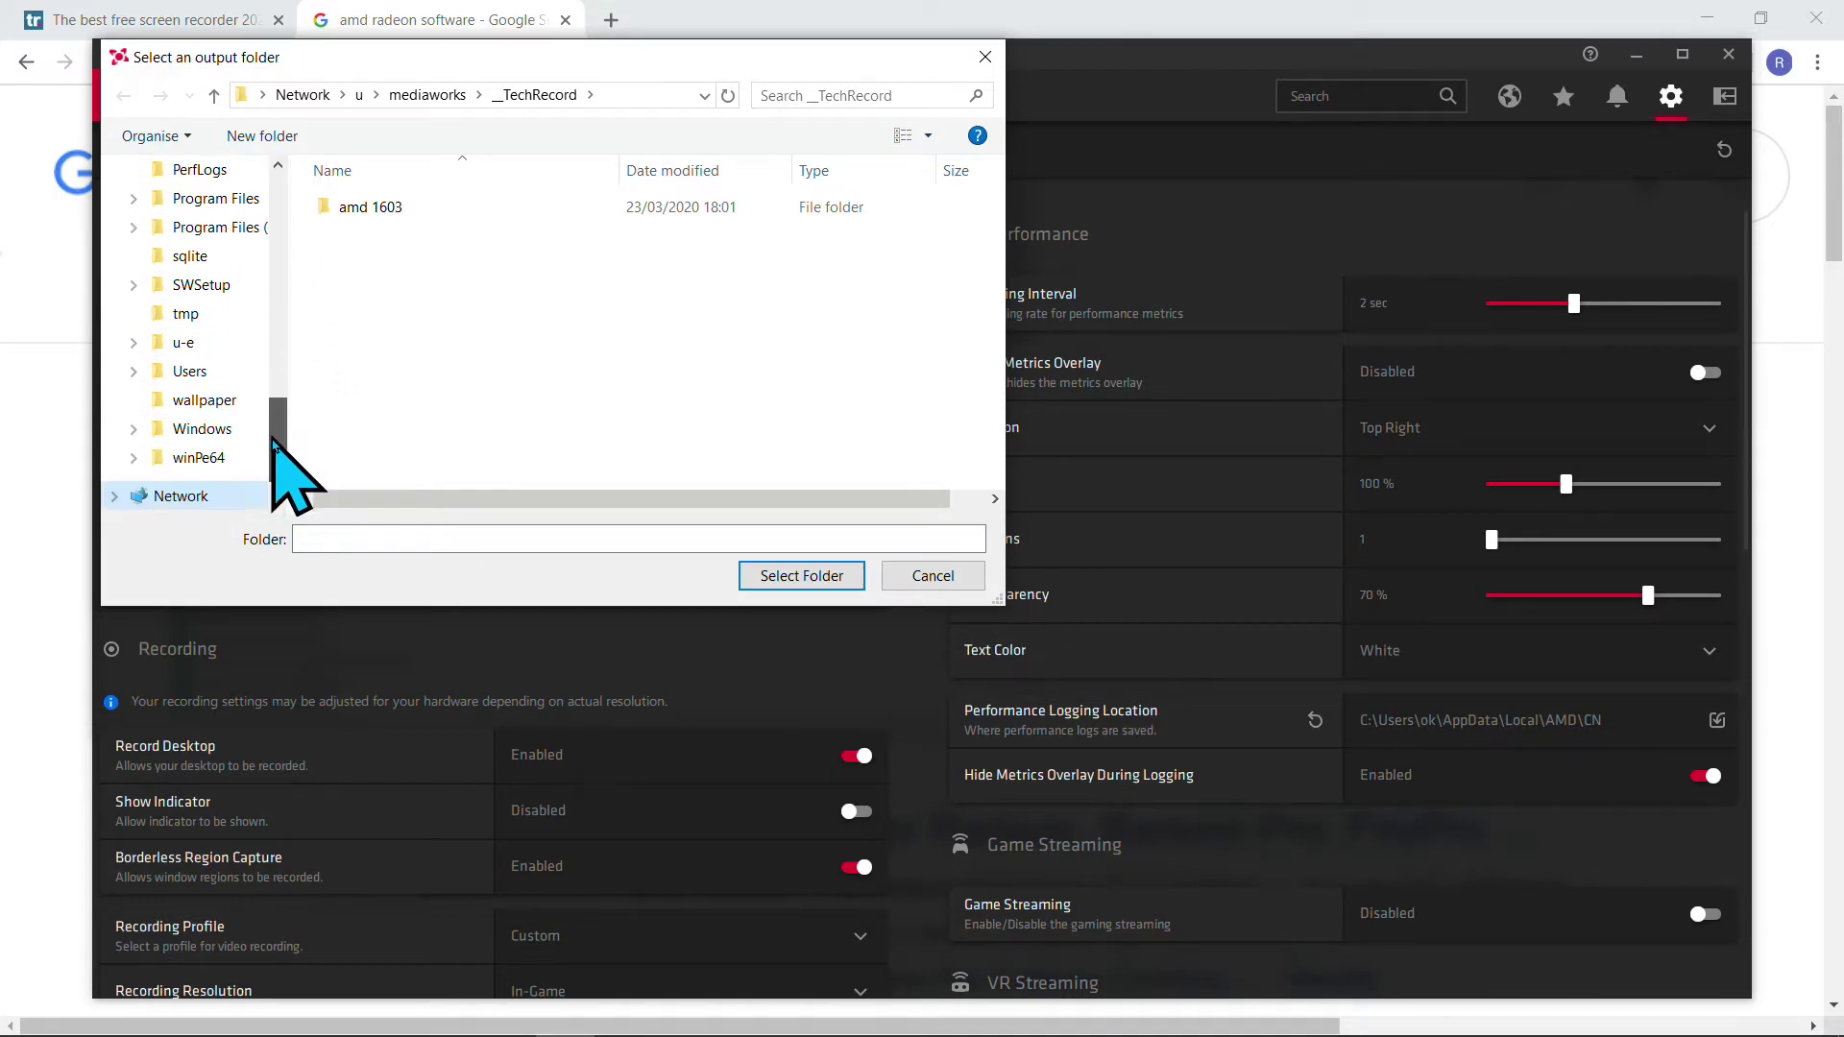
pyautogui.click(930, 576)
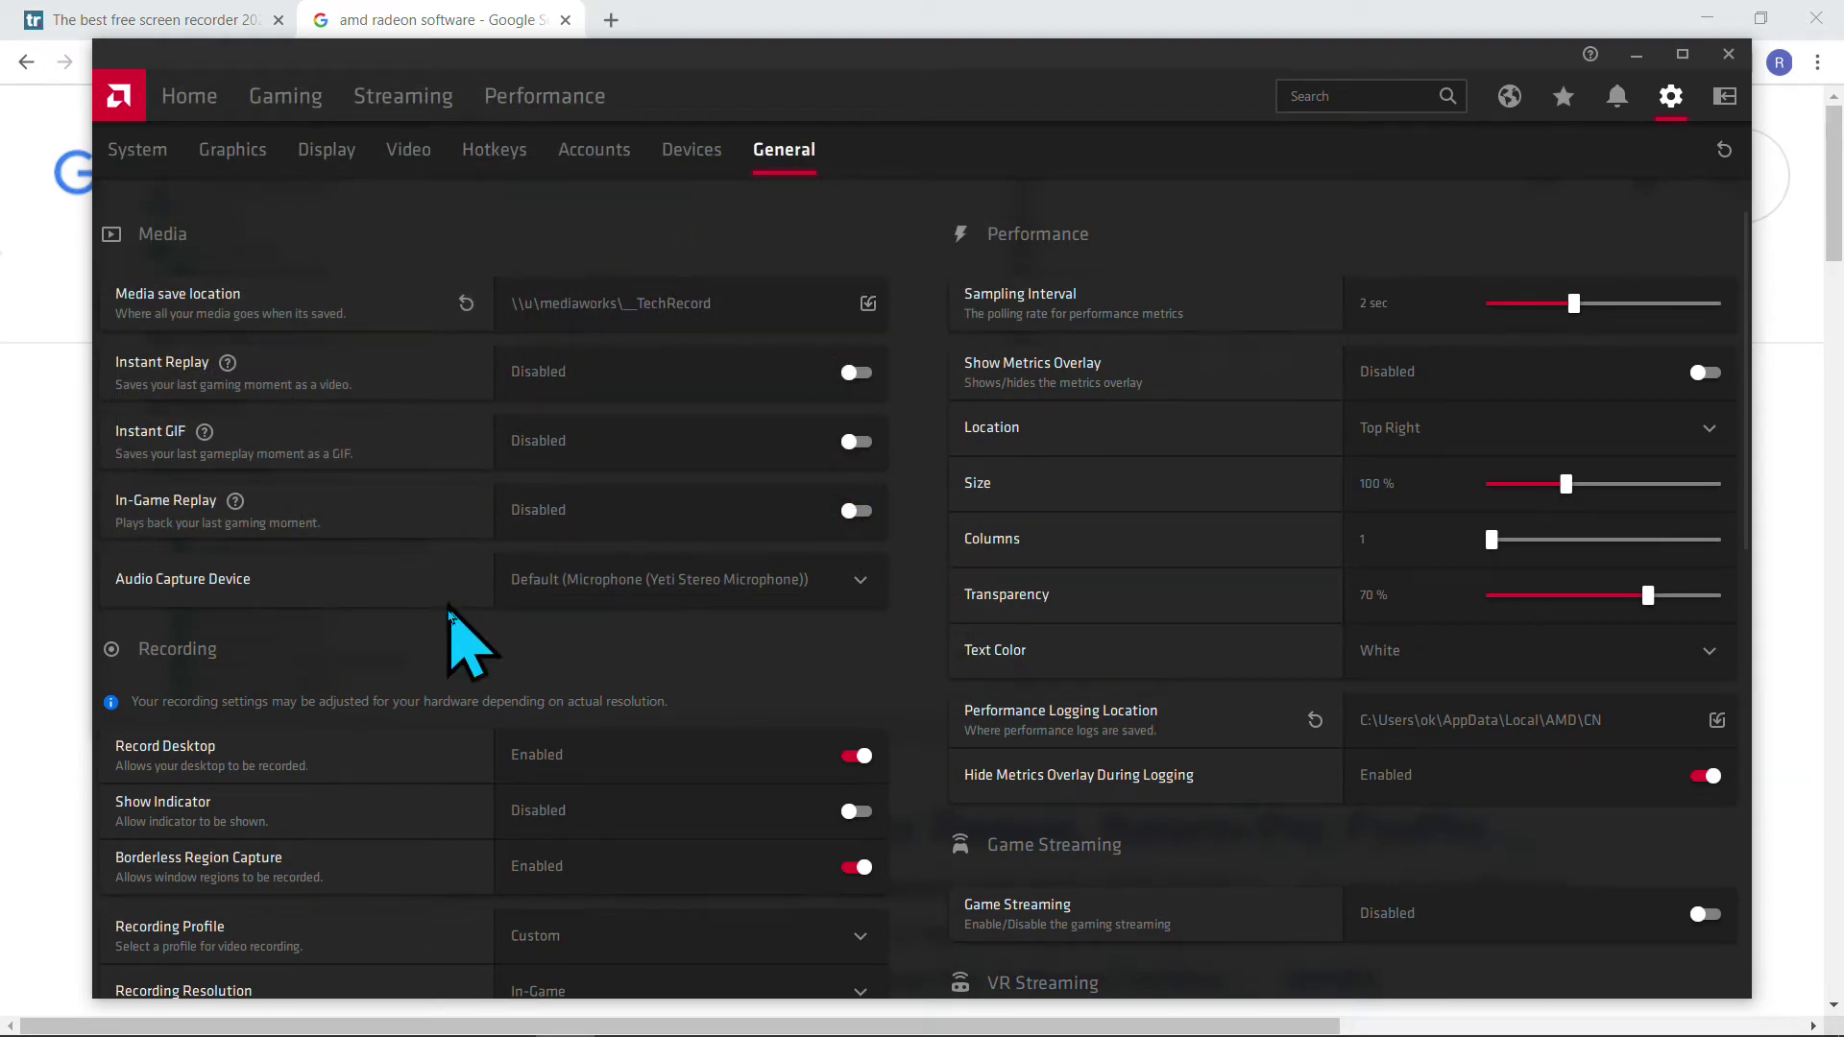
pyautogui.scroll(-1, 456, 629)
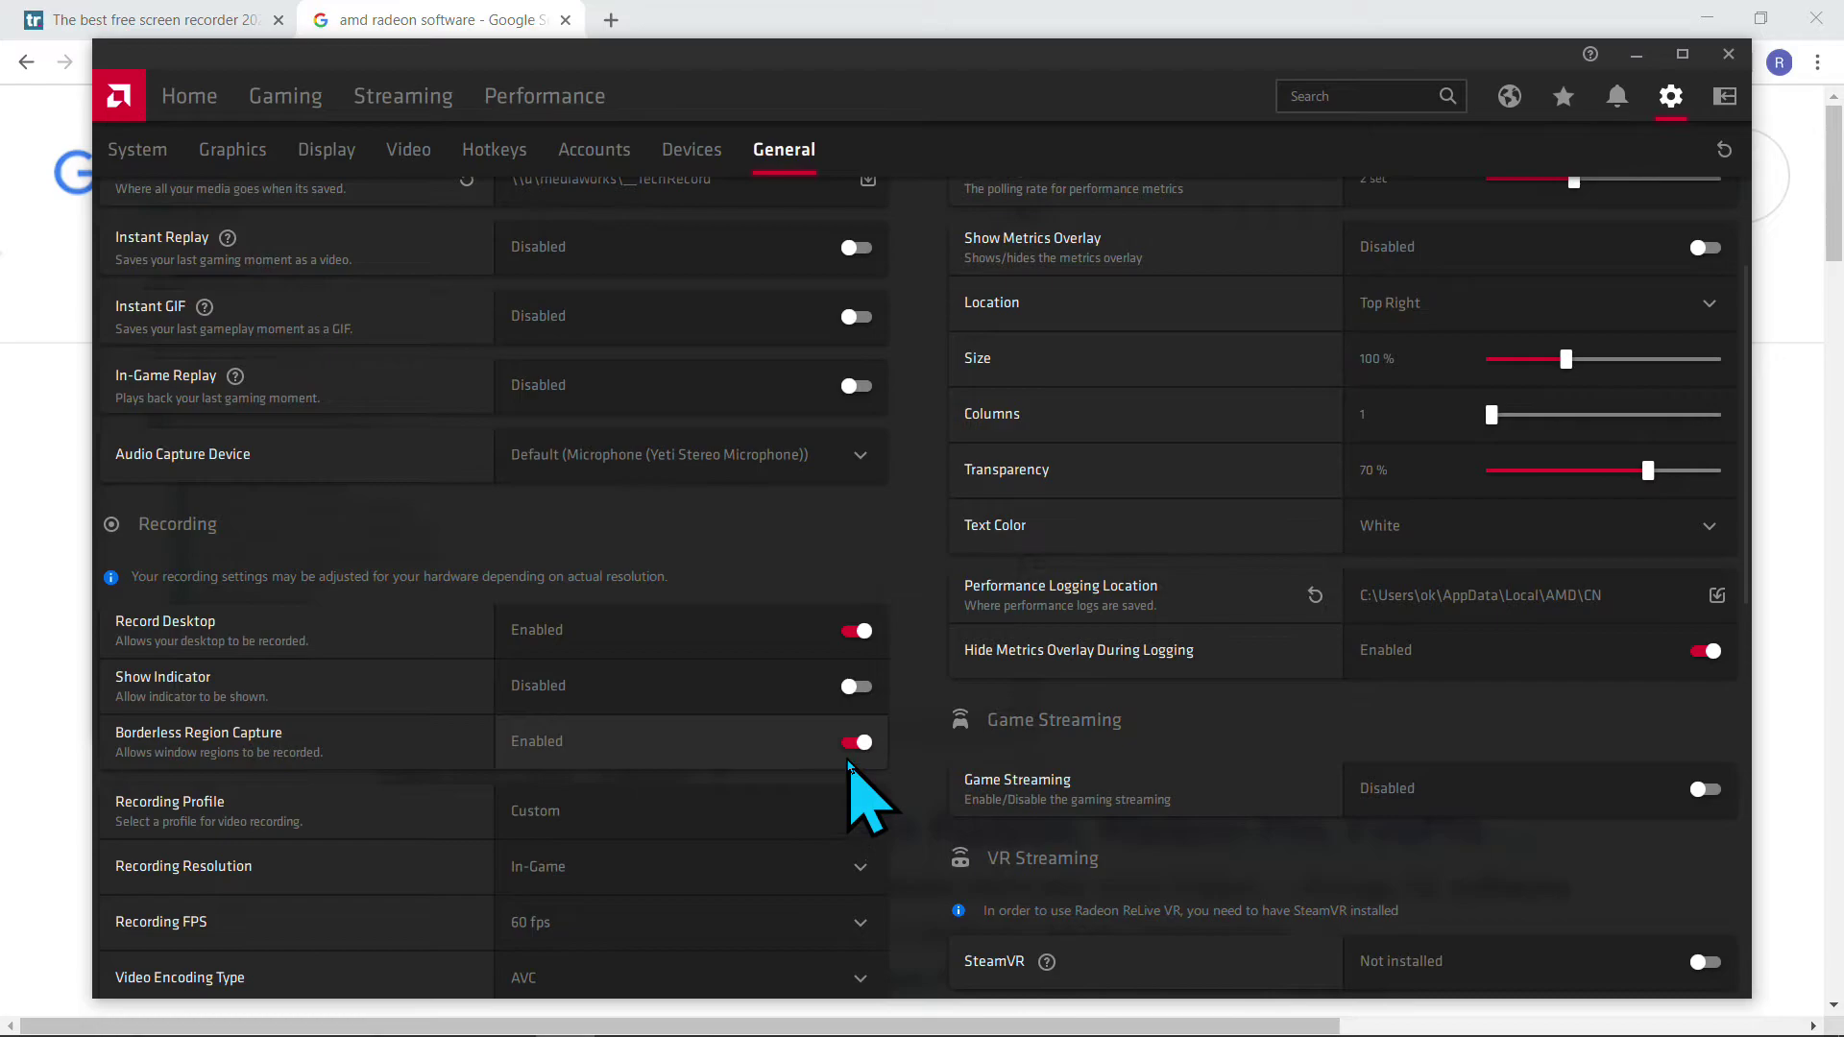
pyautogui.scroll(-3, 859, 768)
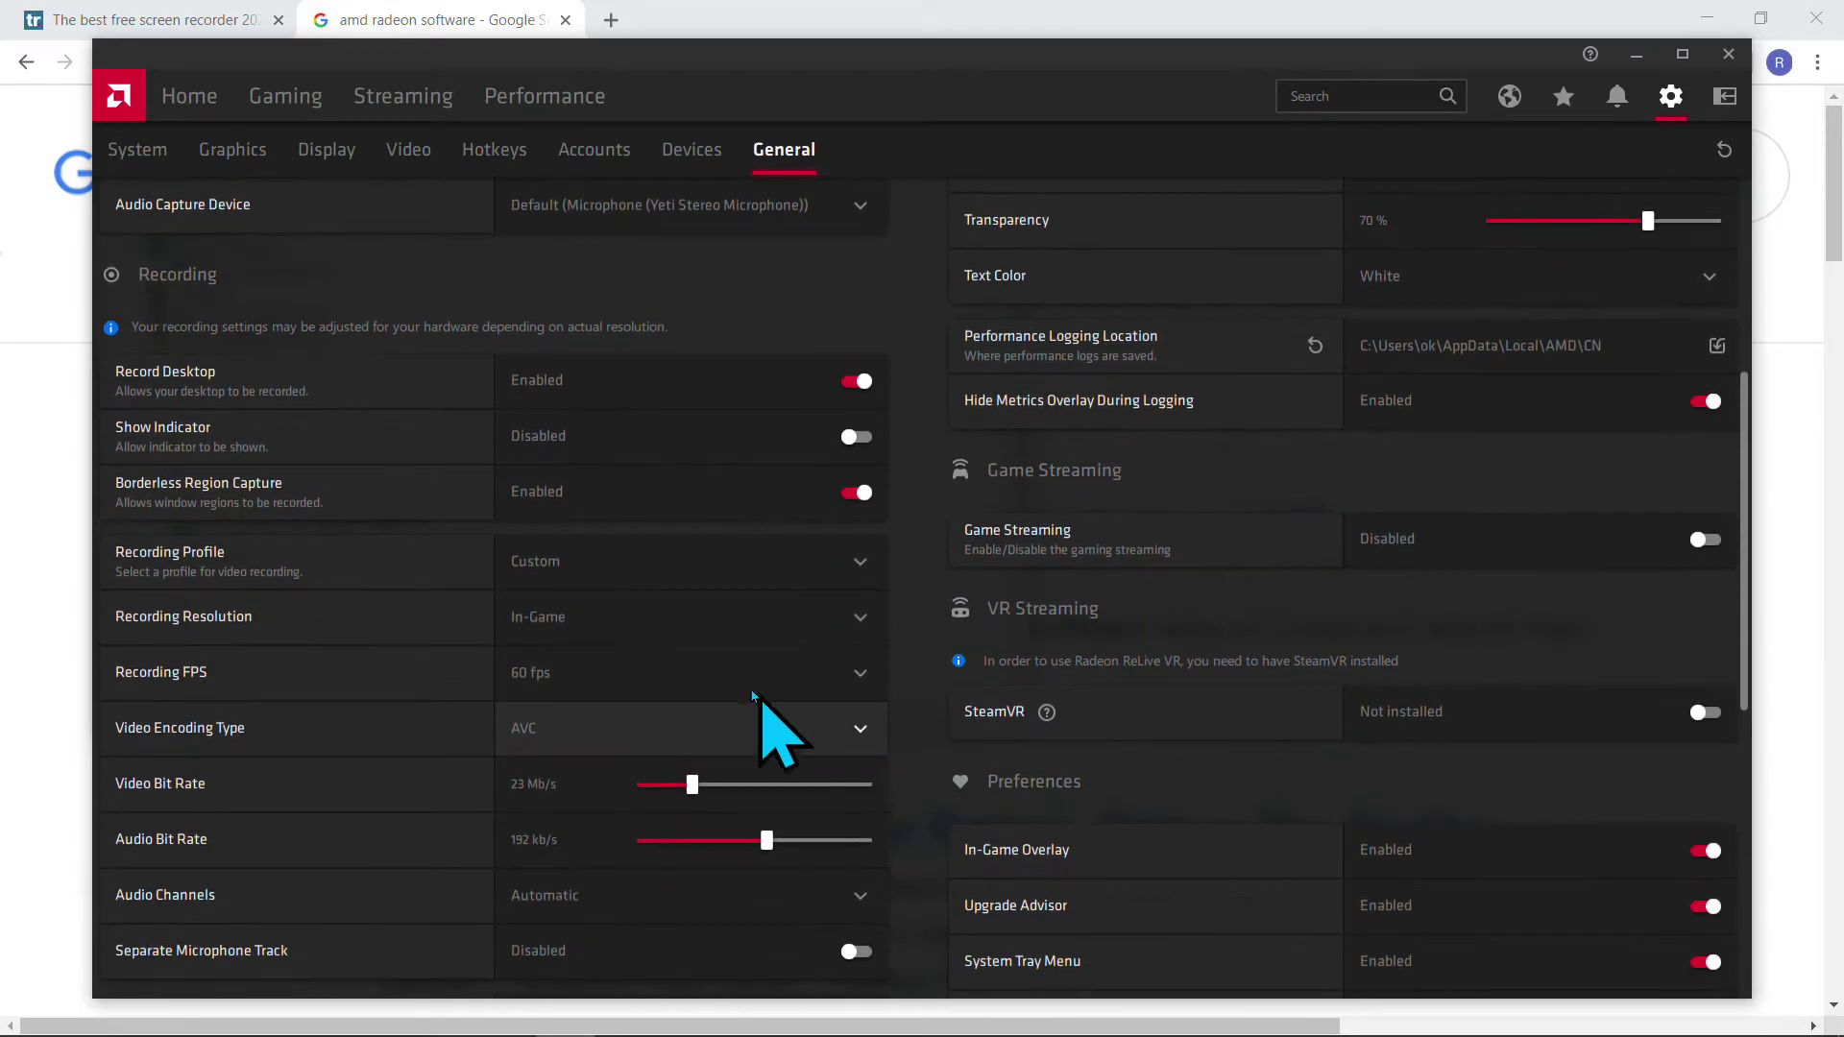
pyautogui.scroll(-3, 515, 823)
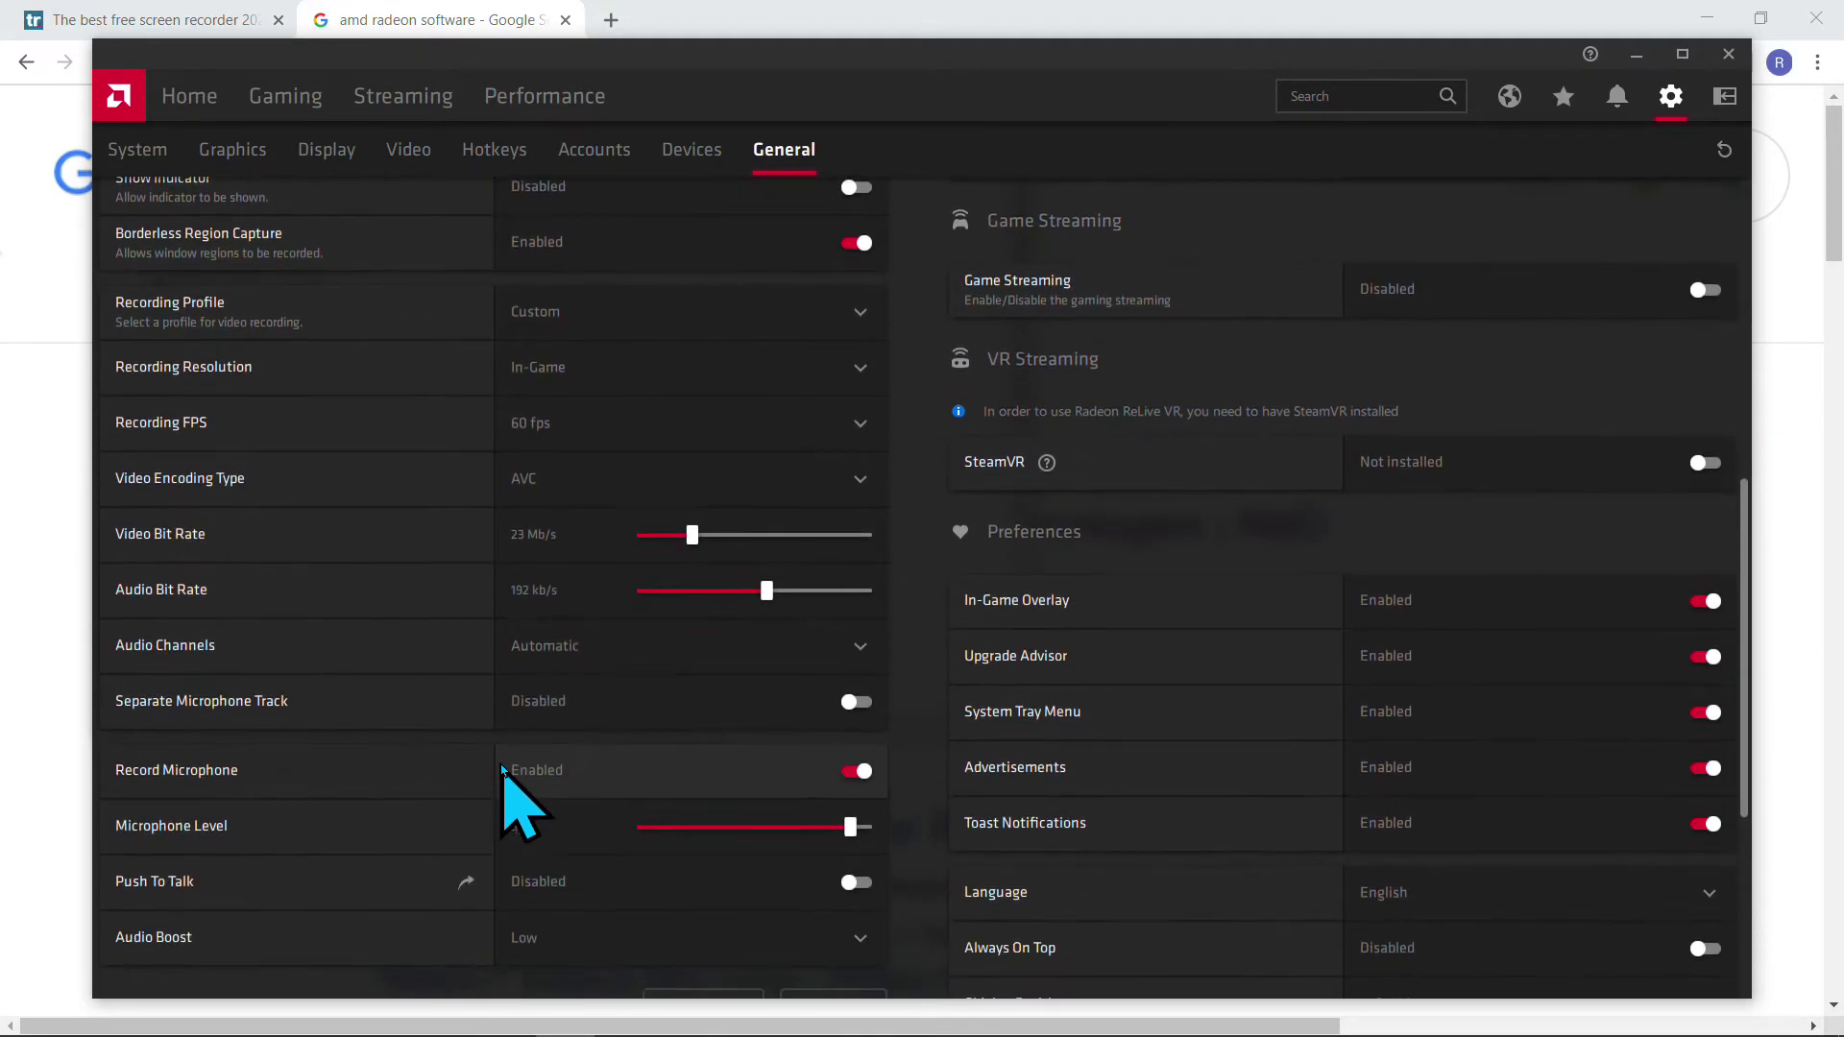
pyautogui.scroll(-3, 340, 739)
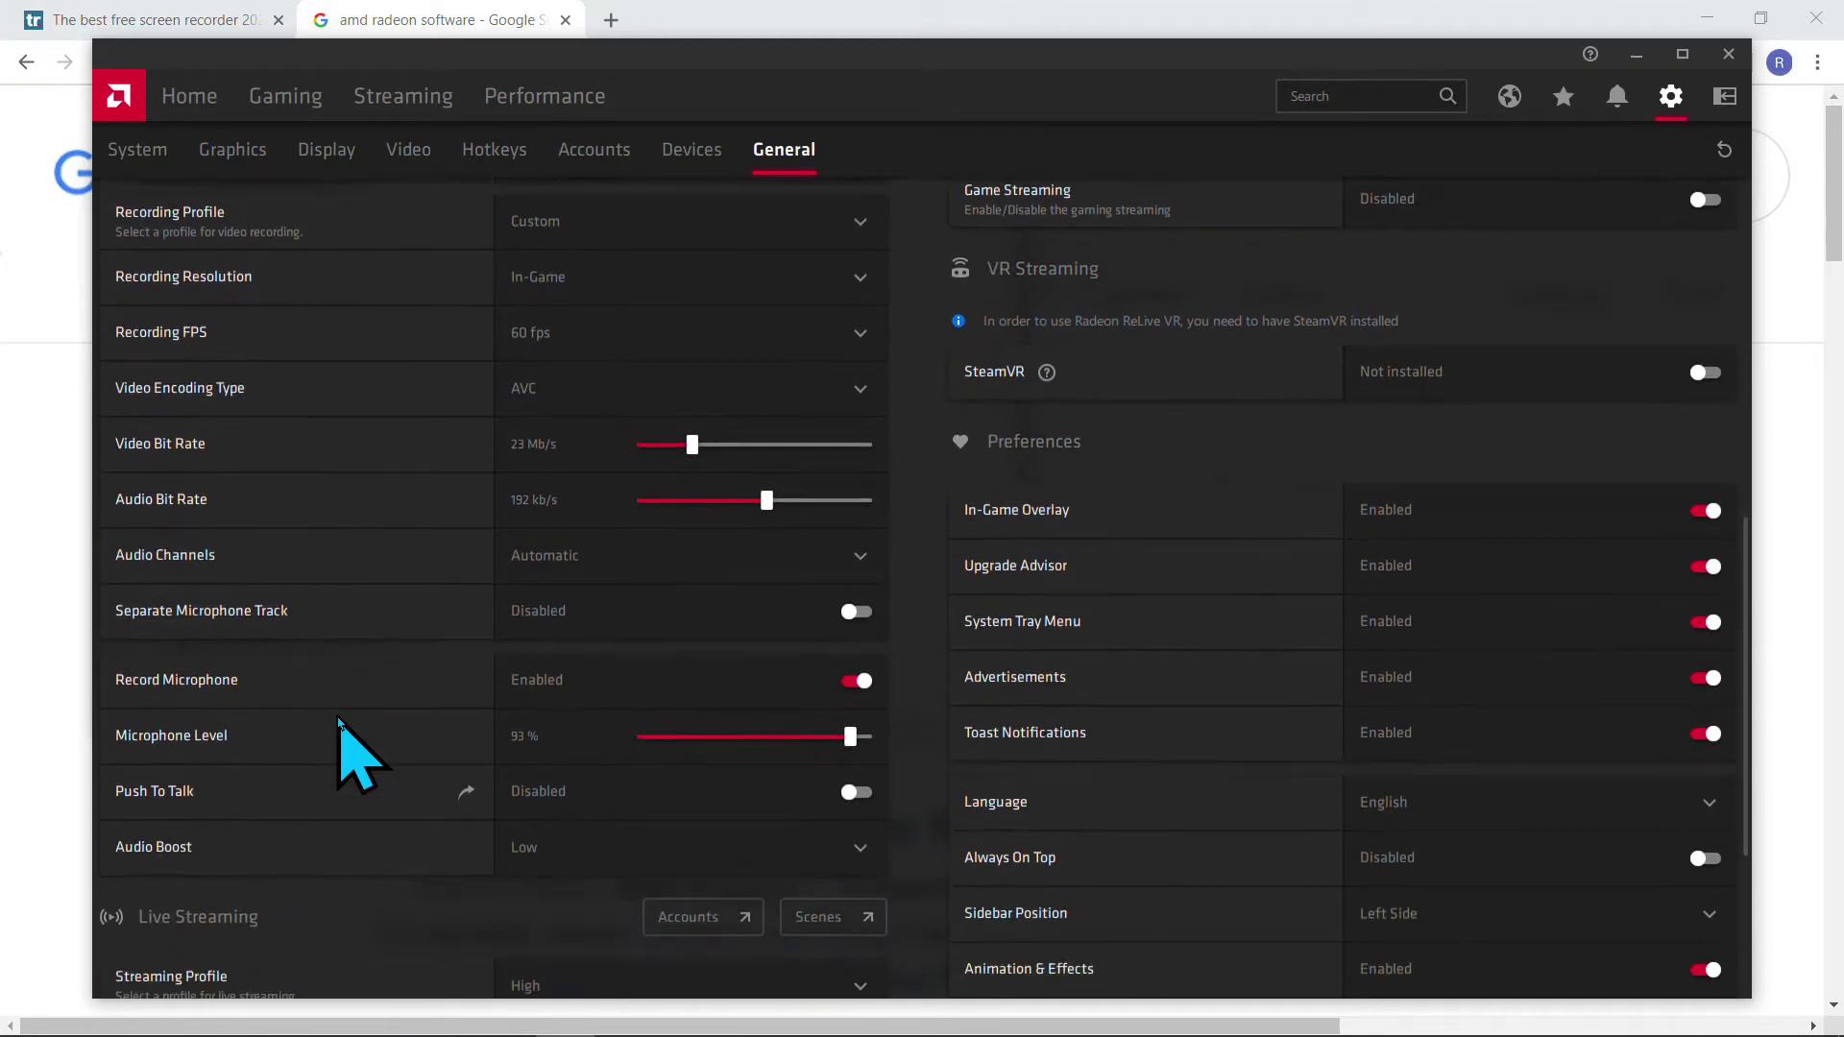
pyautogui.scroll(2, 371, 556)
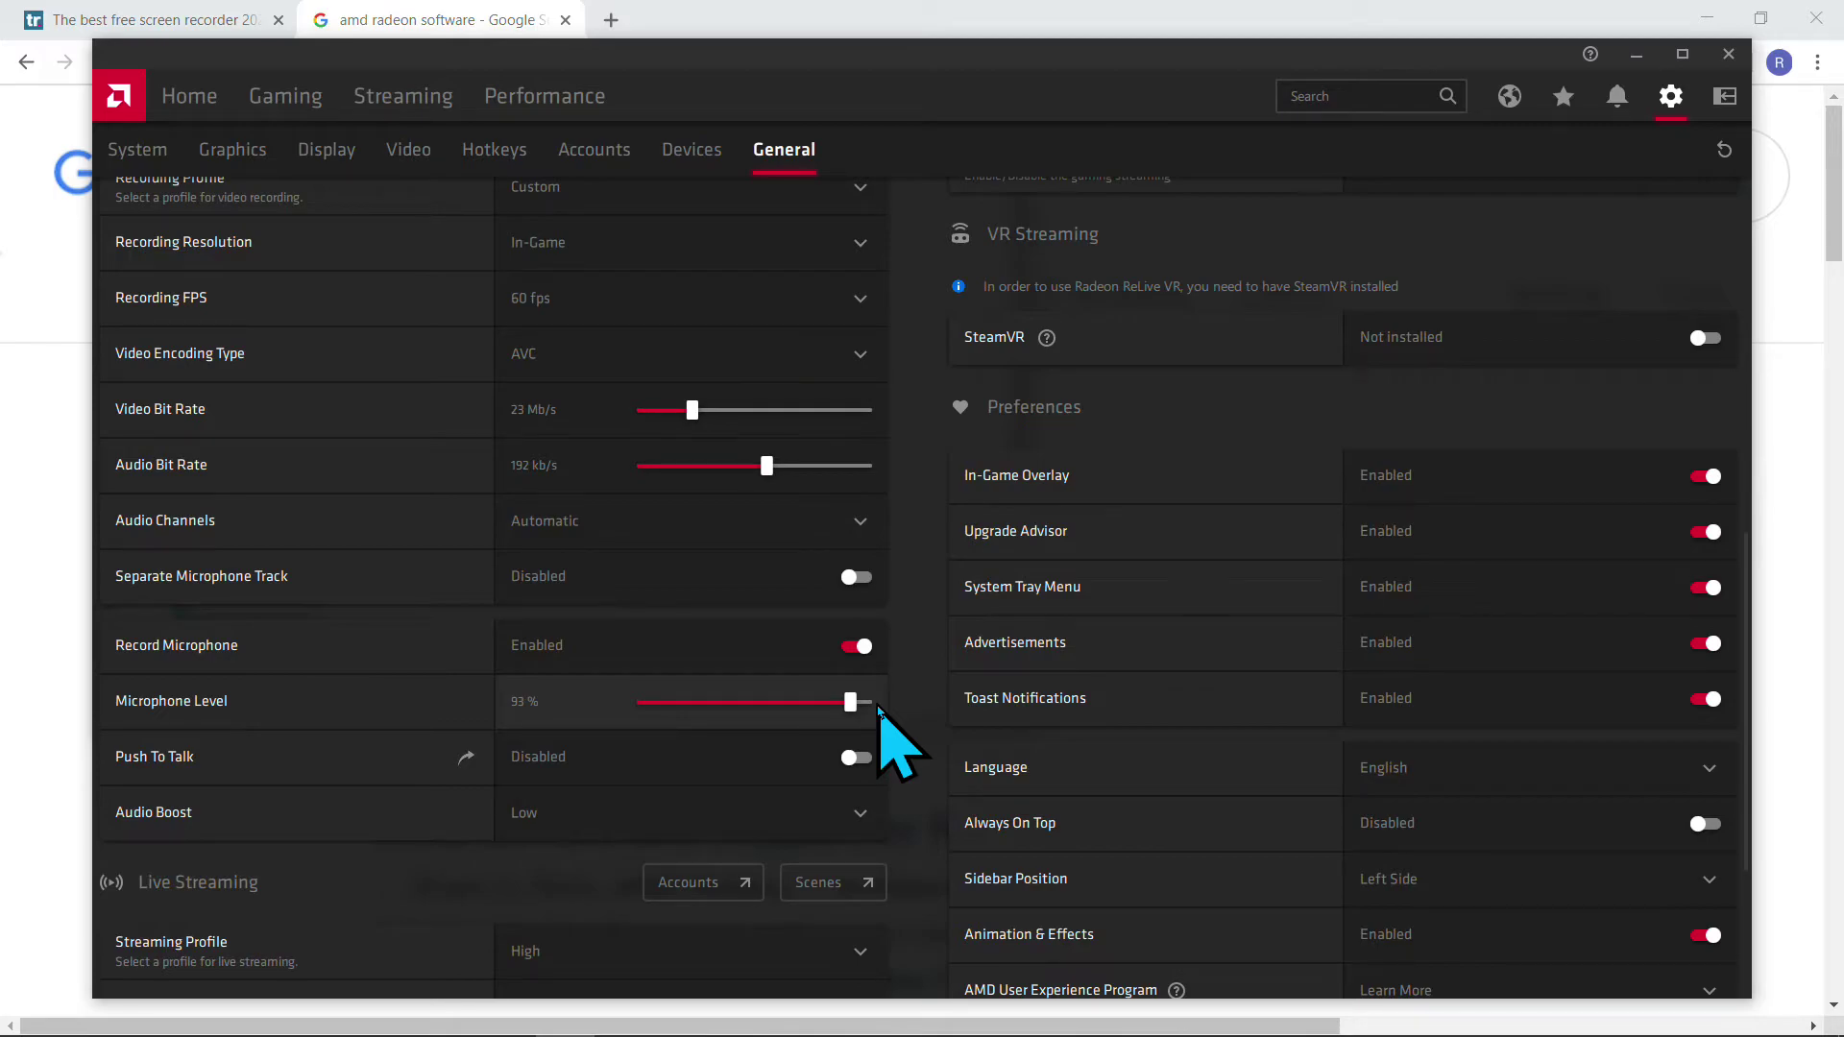
pyautogui.scroll(-3, 441, 812)
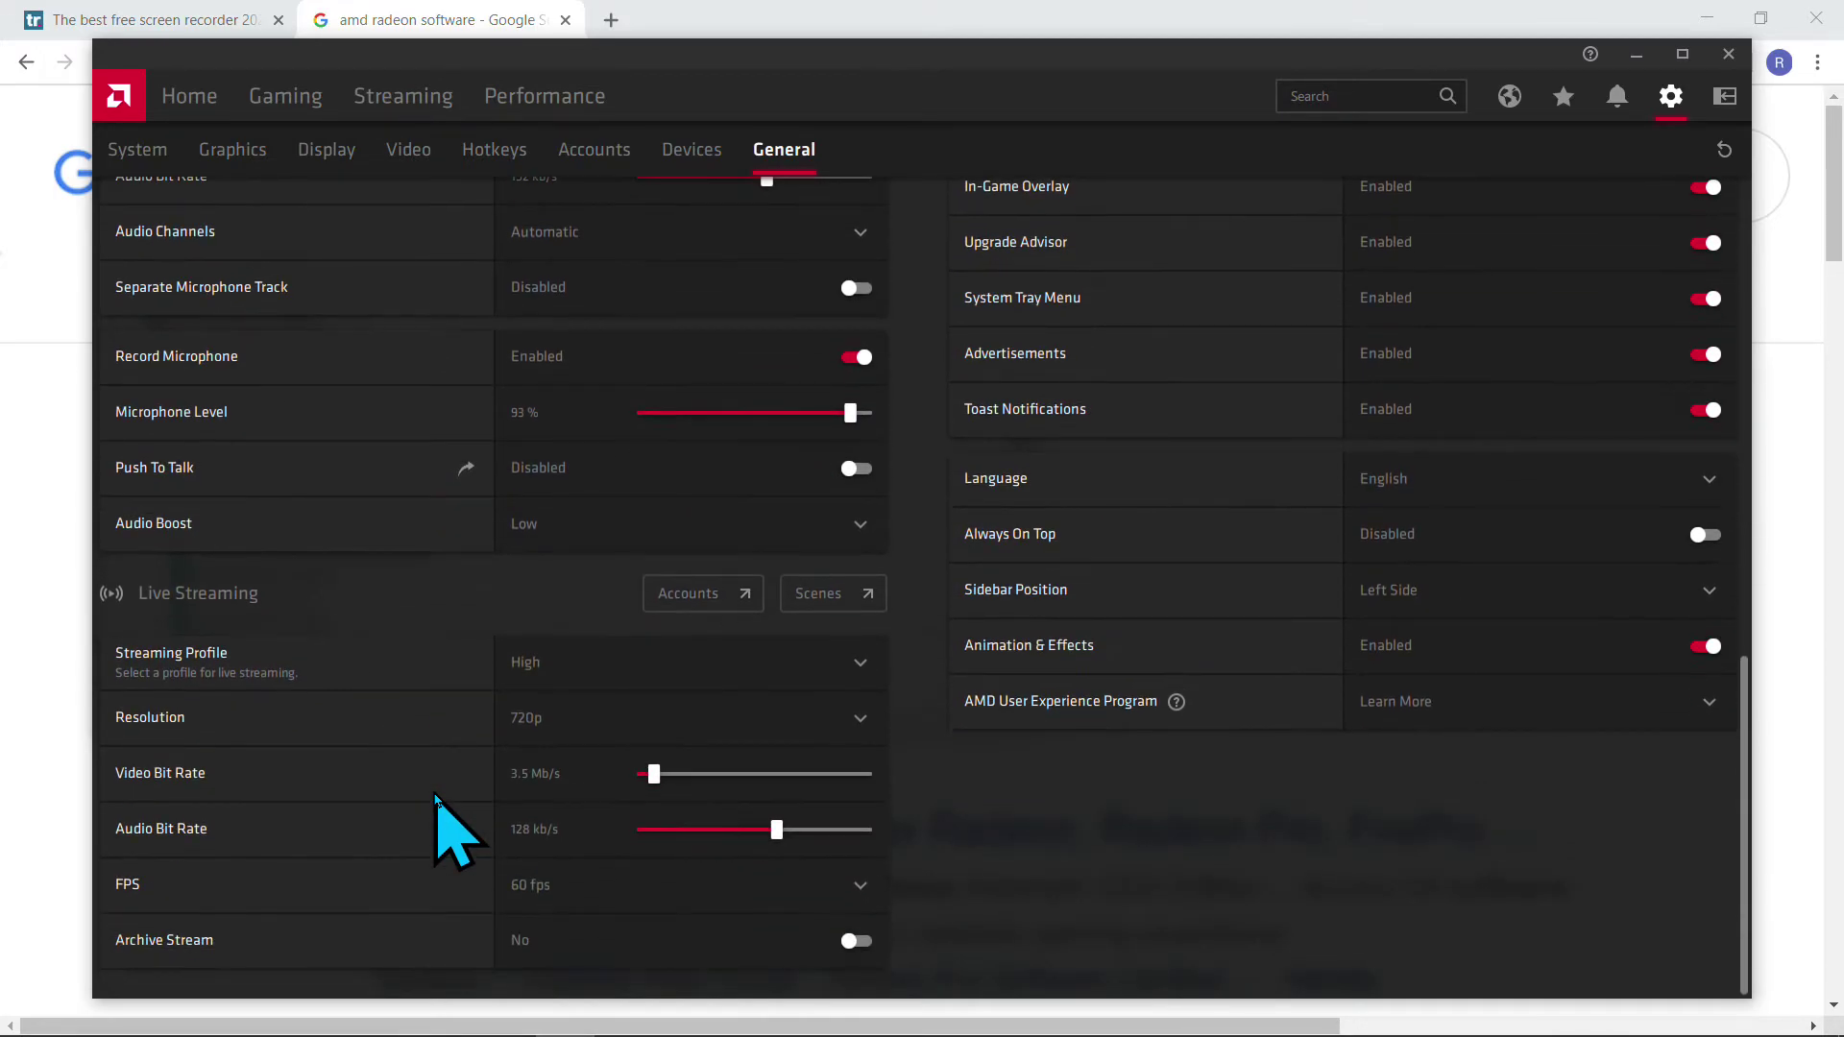
pyautogui.scroll(2, 444, 821)
pyautogui.scroll(-2, 443, 821)
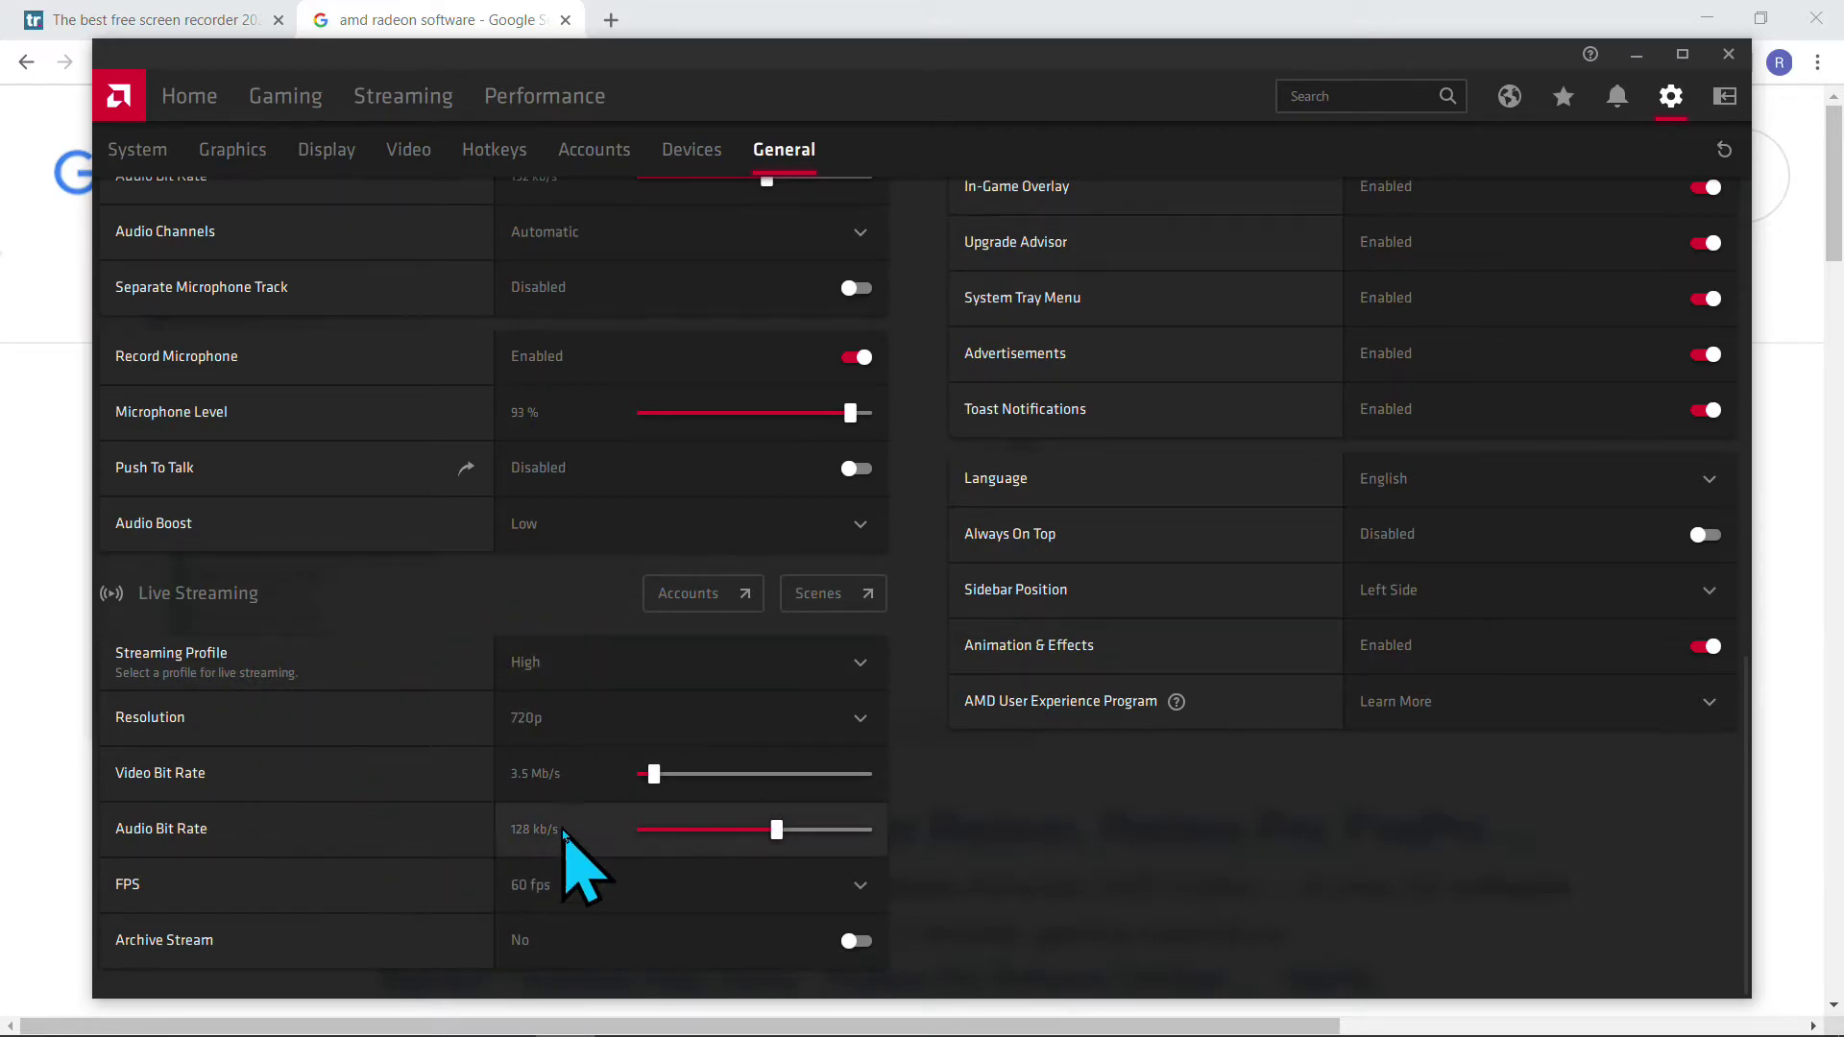
pyautogui.scroll(4, 844, 855)
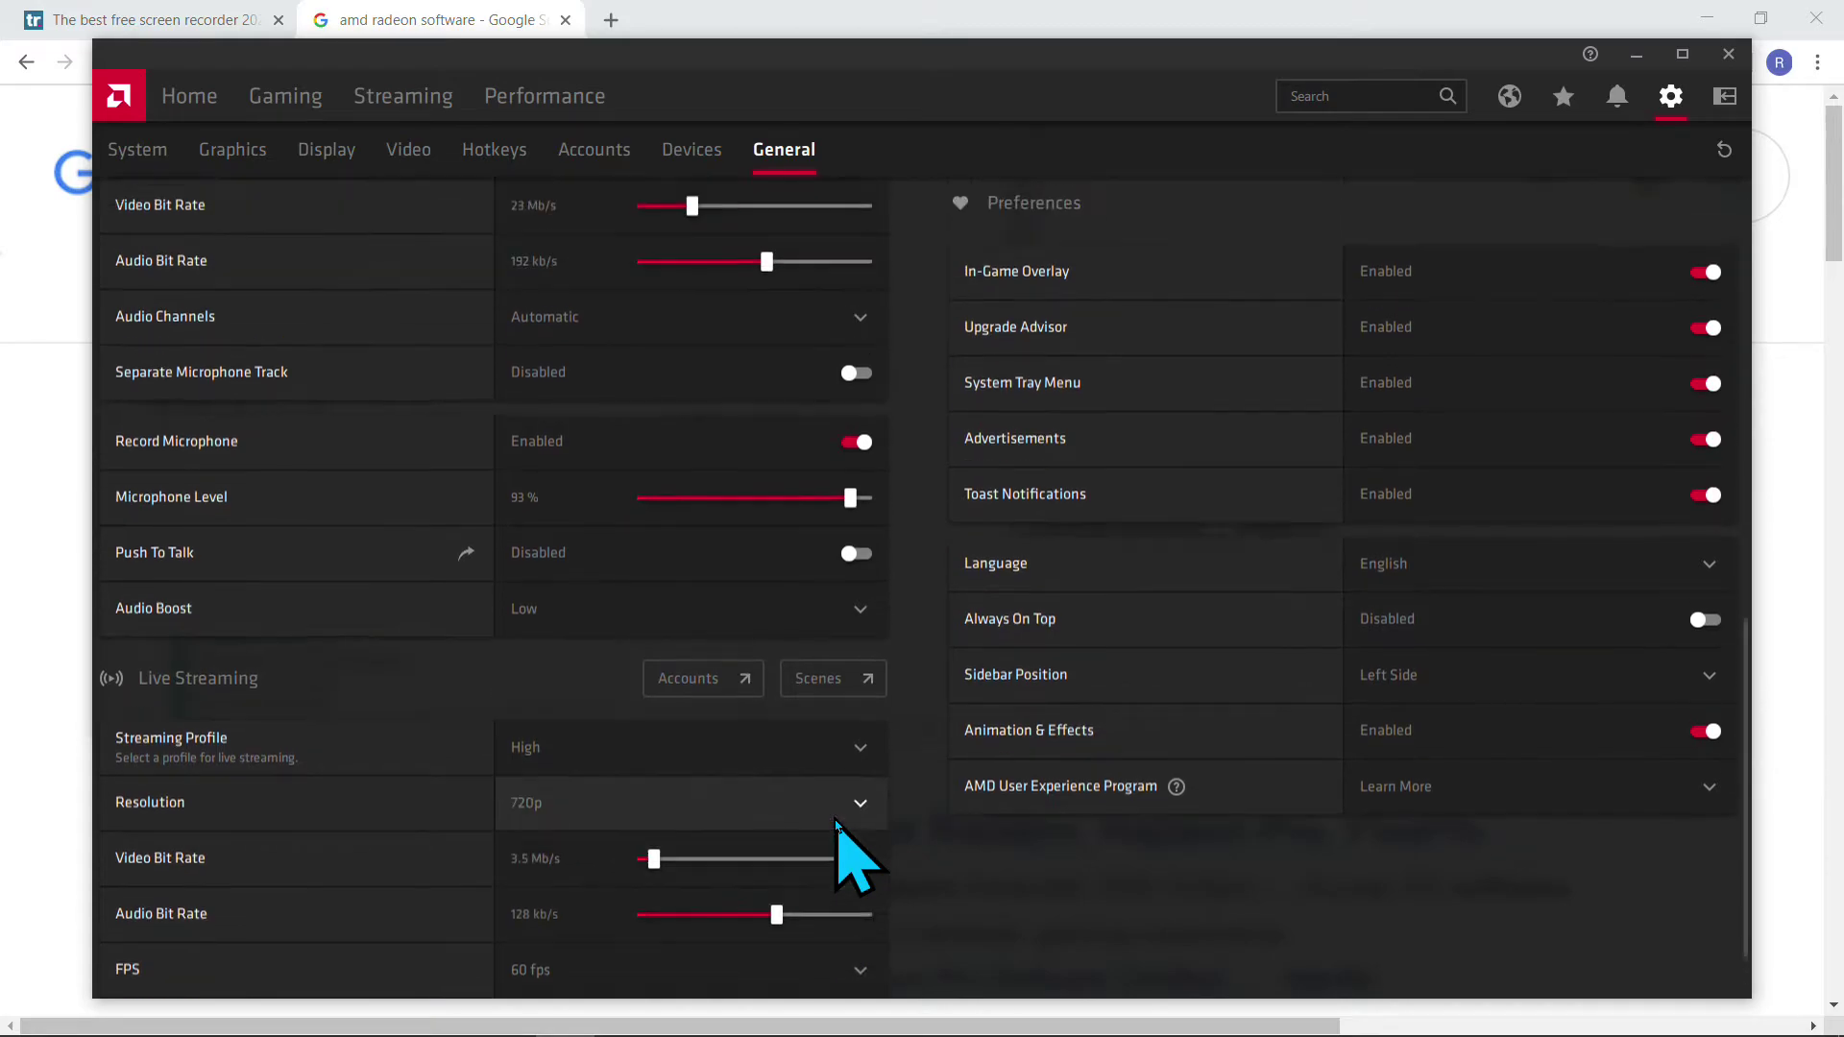
pyautogui.scroll(2, 836, 824)
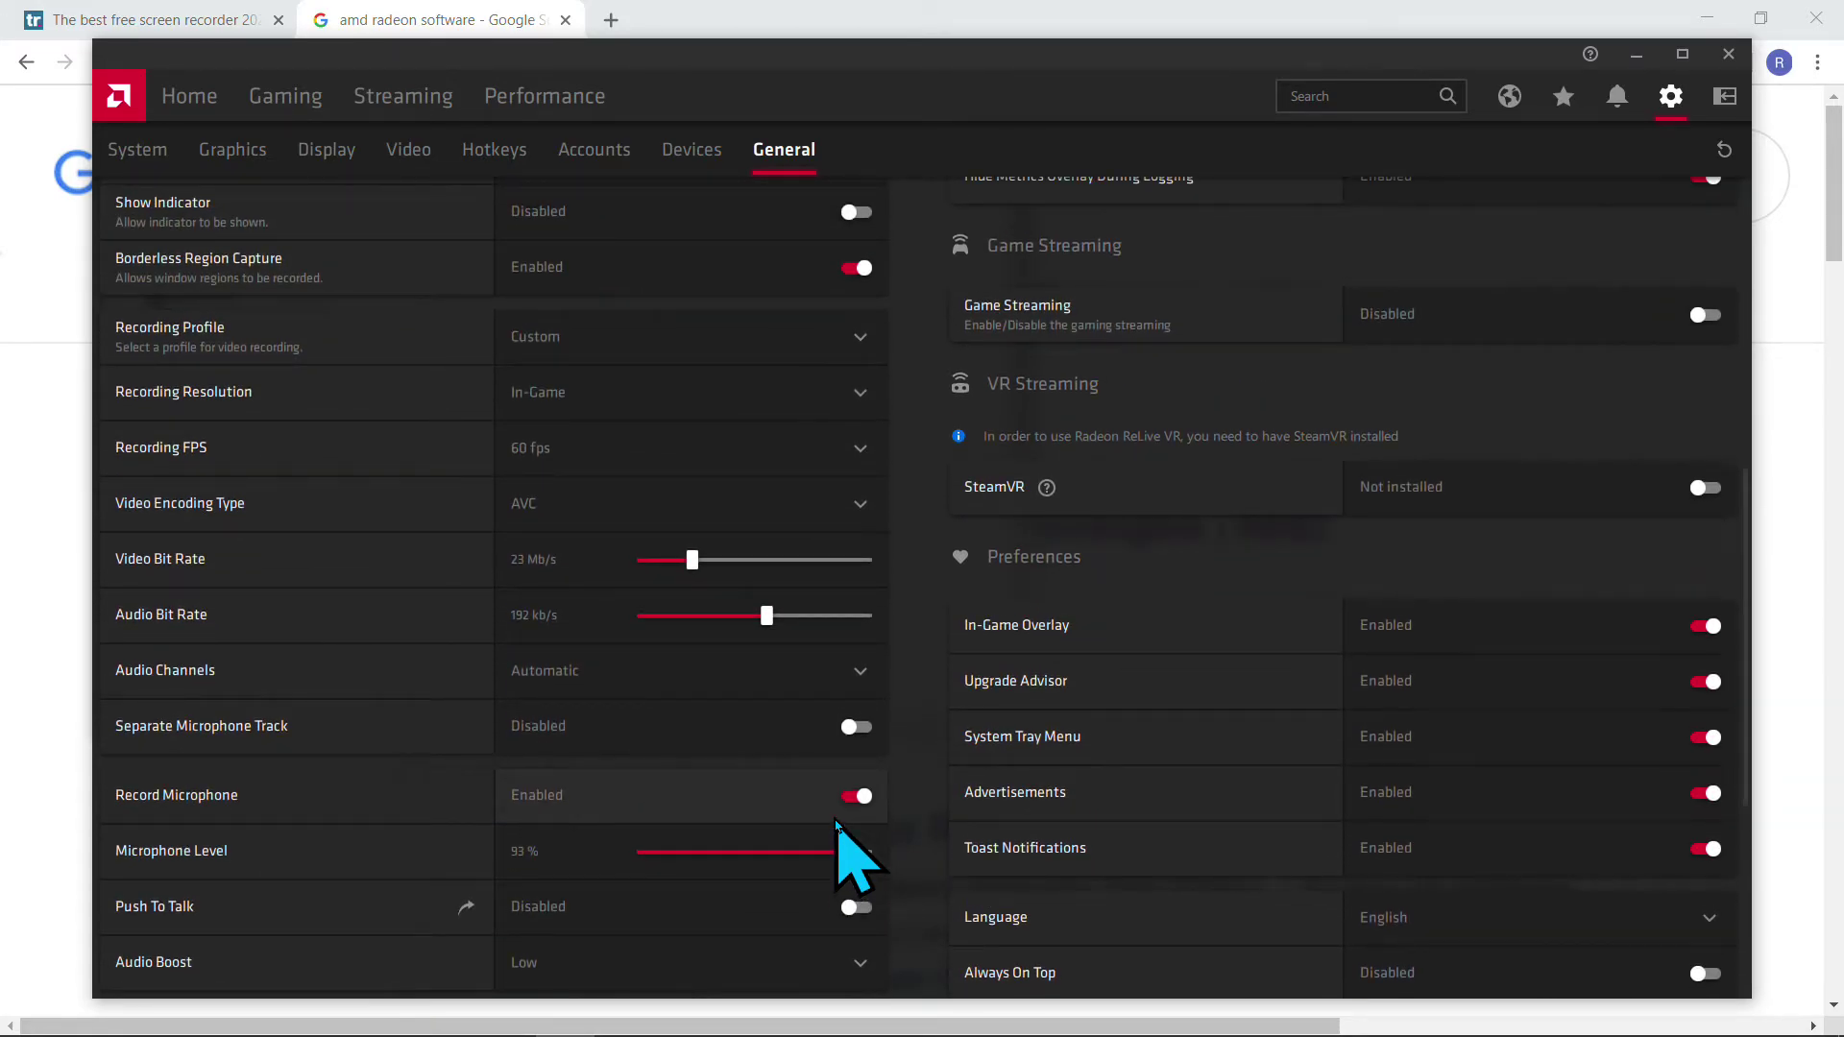
pyautogui.scroll(6, 837, 824)
pyautogui.scroll(2, 836, 824)
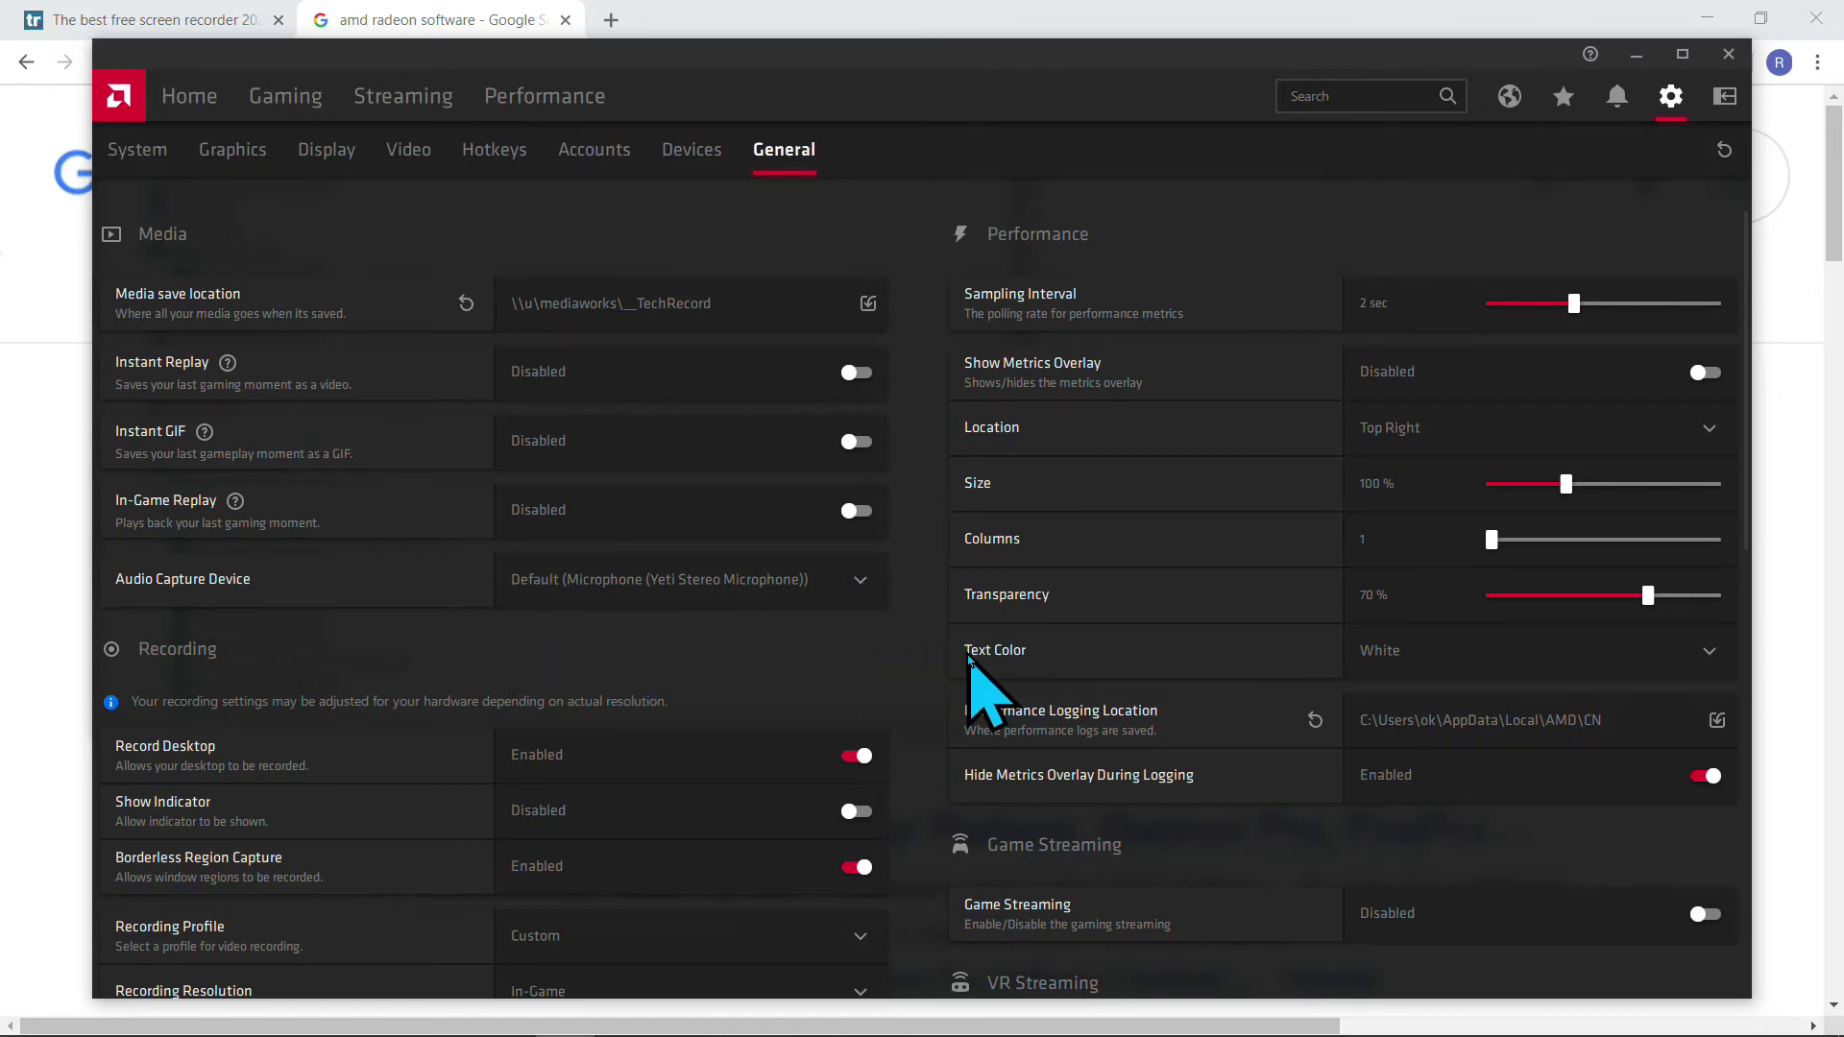
pyautogui.scroll(-3, 928, 672)
pyautogui.scroll(-10, 936, 691)
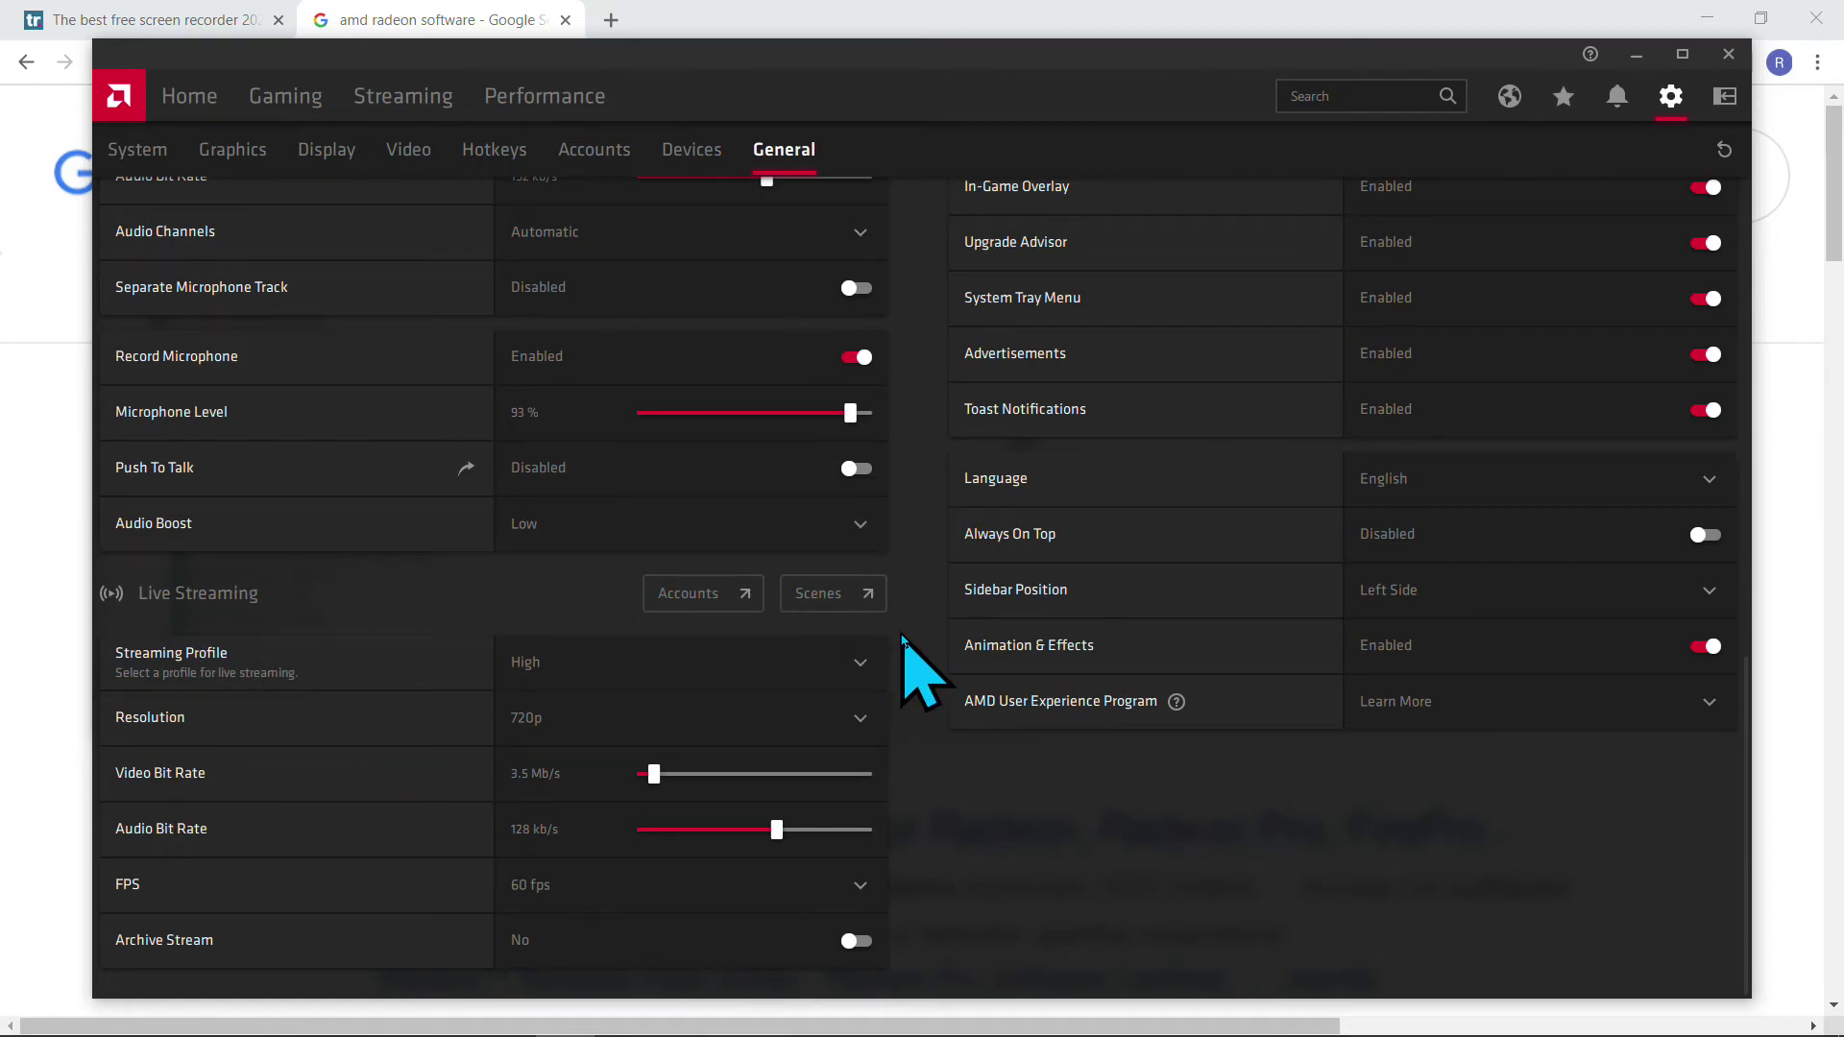
pyautogui.scroll(10, 902, 641)
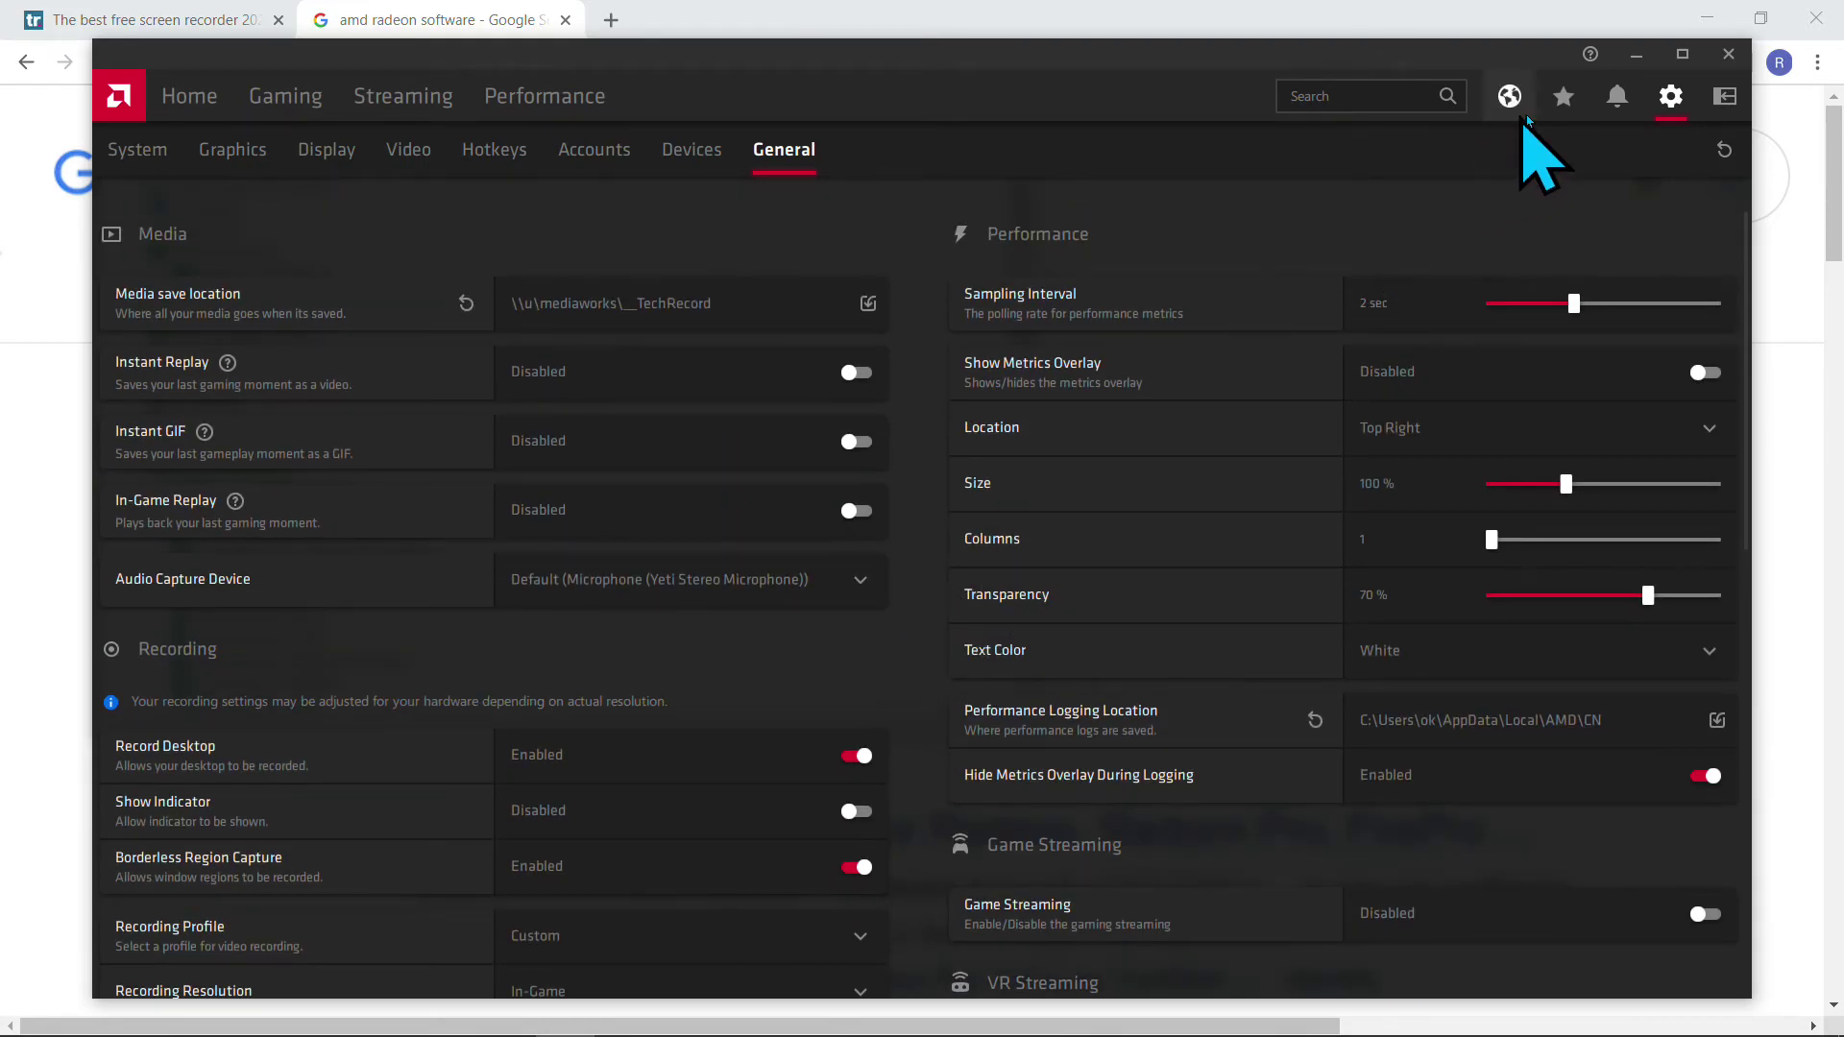
# - Minimise Radeon Software and search Chrome's second tab for 'nvidia screen recorder'
pyautogui.click(1633, 57)
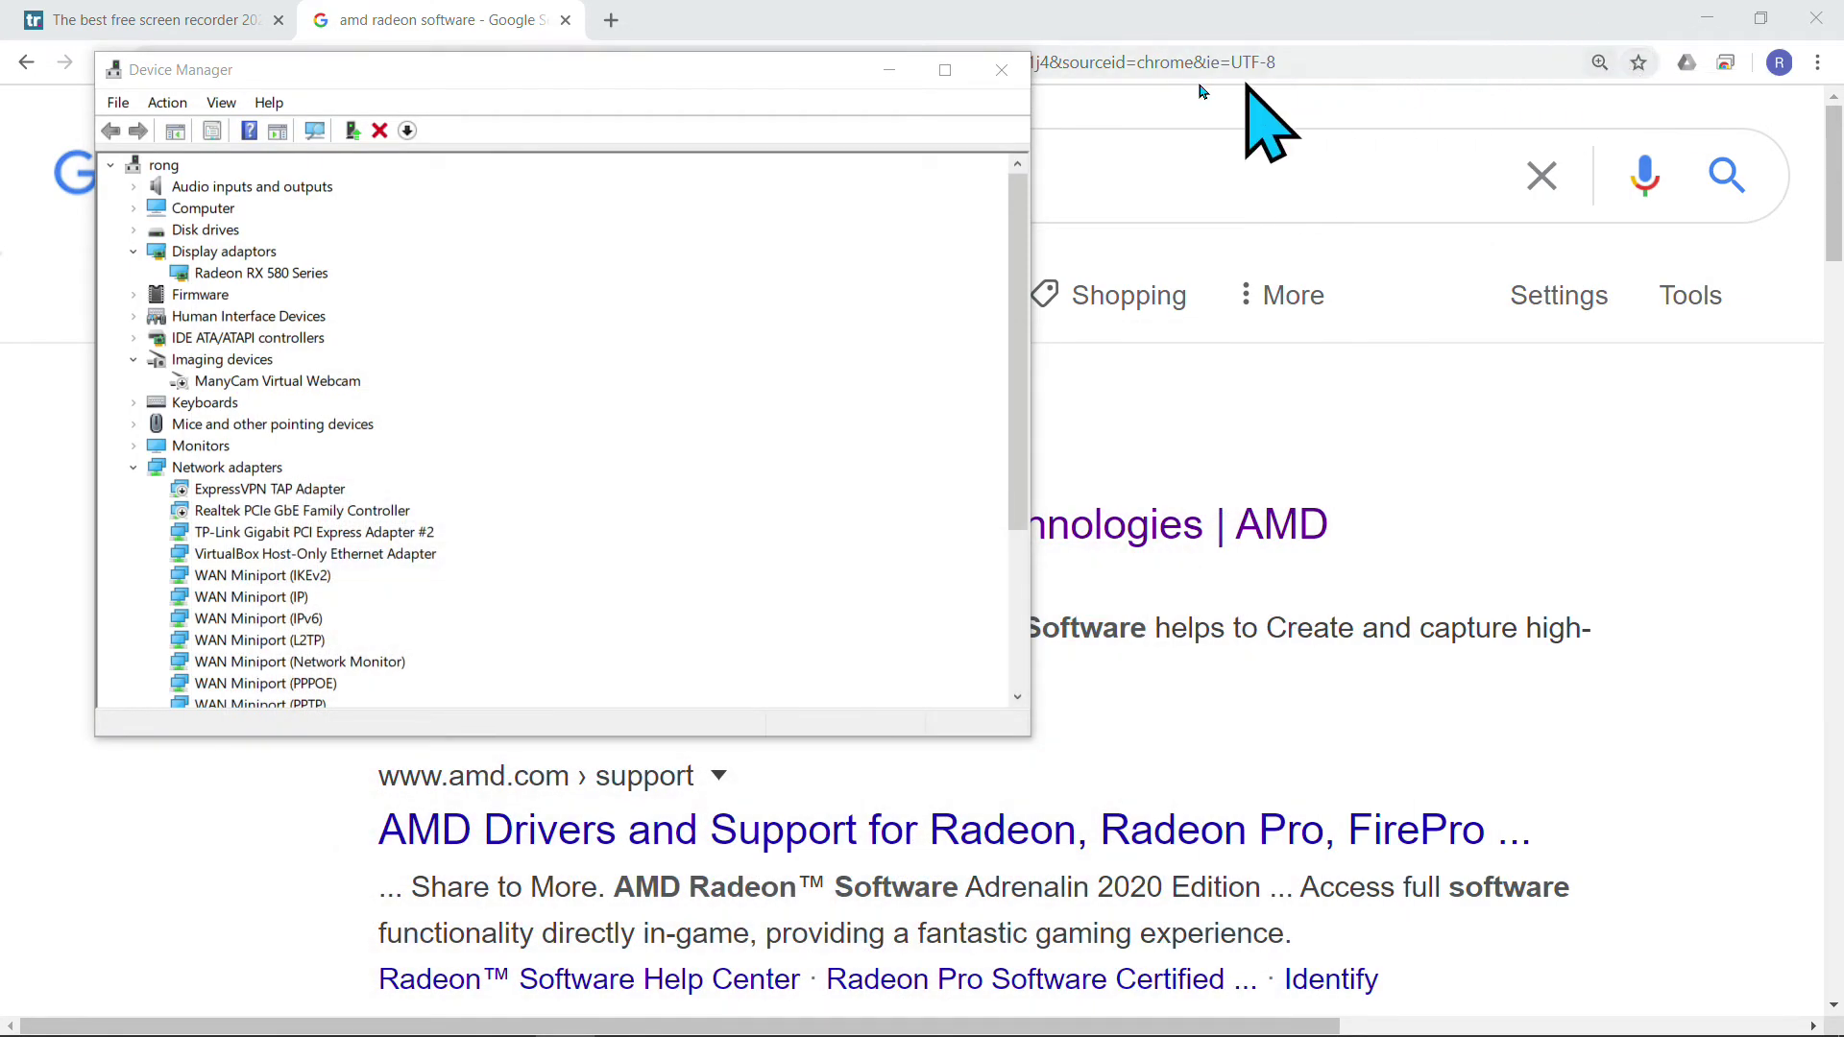
pyautogui.click(799, 18)
pyautogui.click(452, 62)
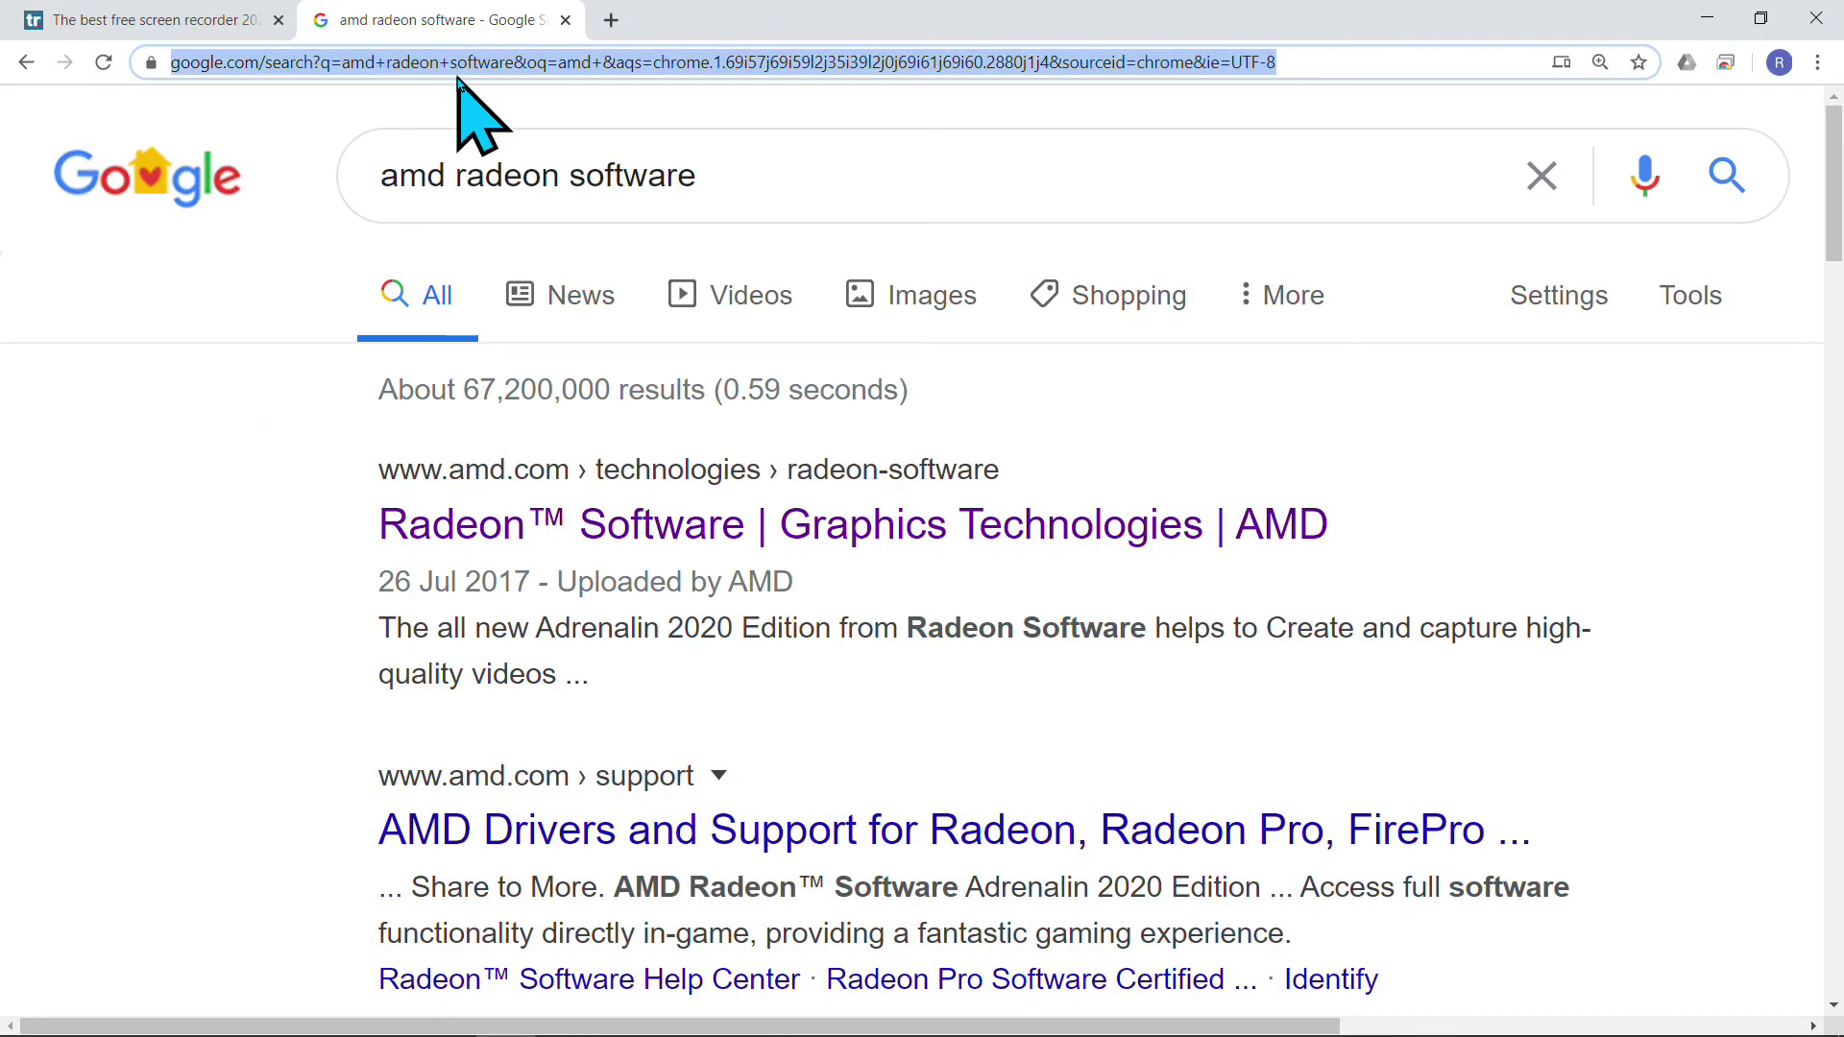
pyautogui.write('nv')
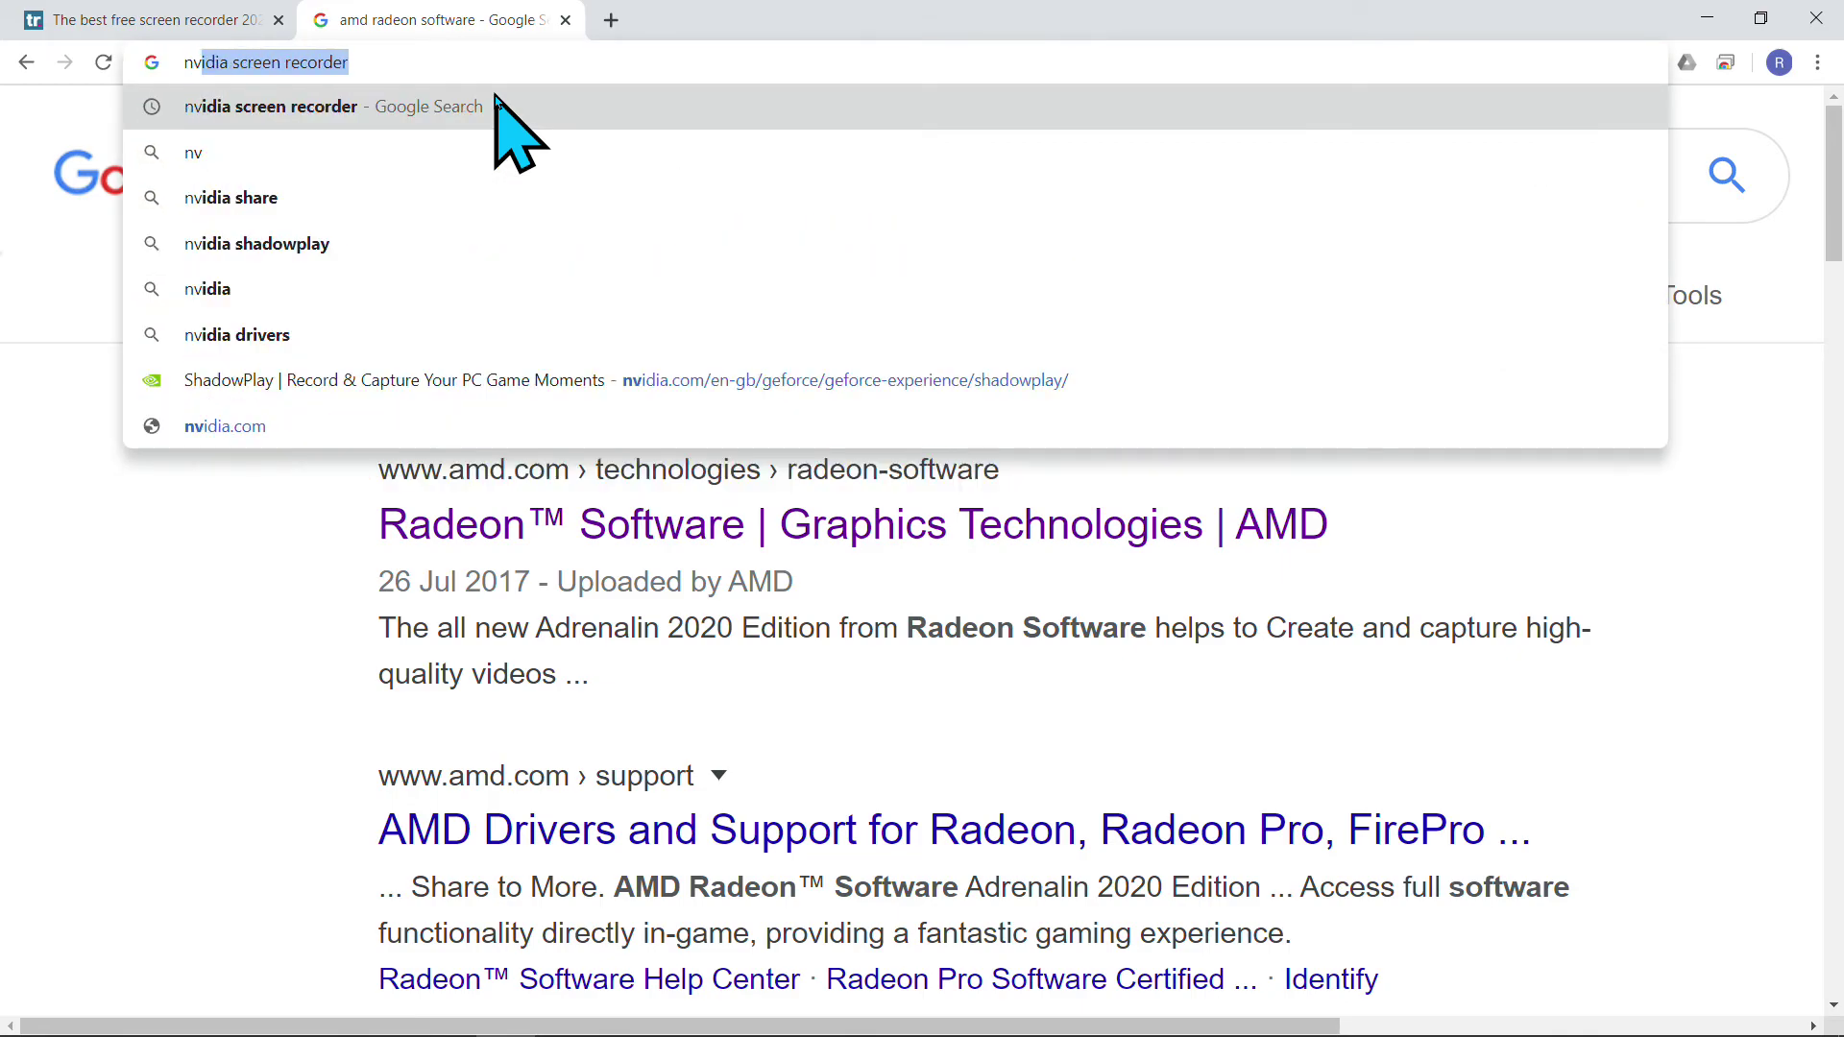
pyautogui.press('Right')
pyautogui.press('Return')
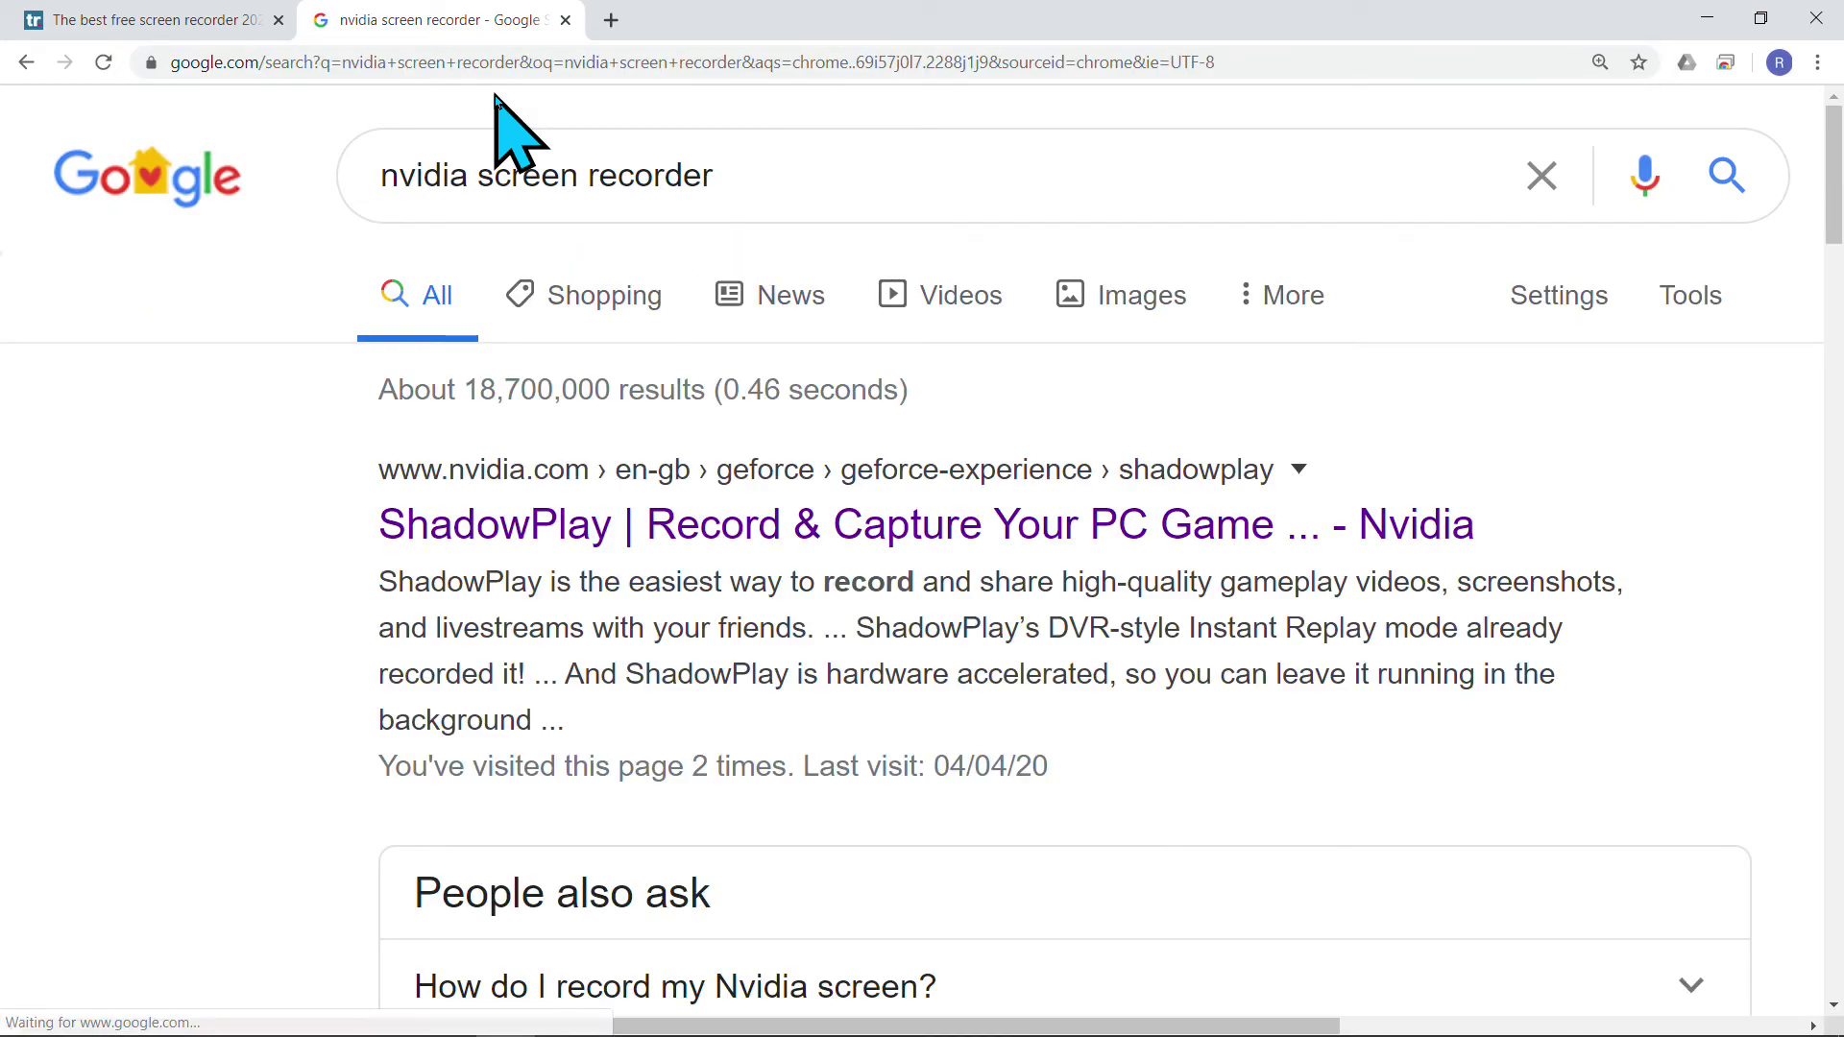
# - Open the 'ShadowPlay | Record & Capture Your PC Game' result on NVIDIA's site
pyautogui.click(451, 528)
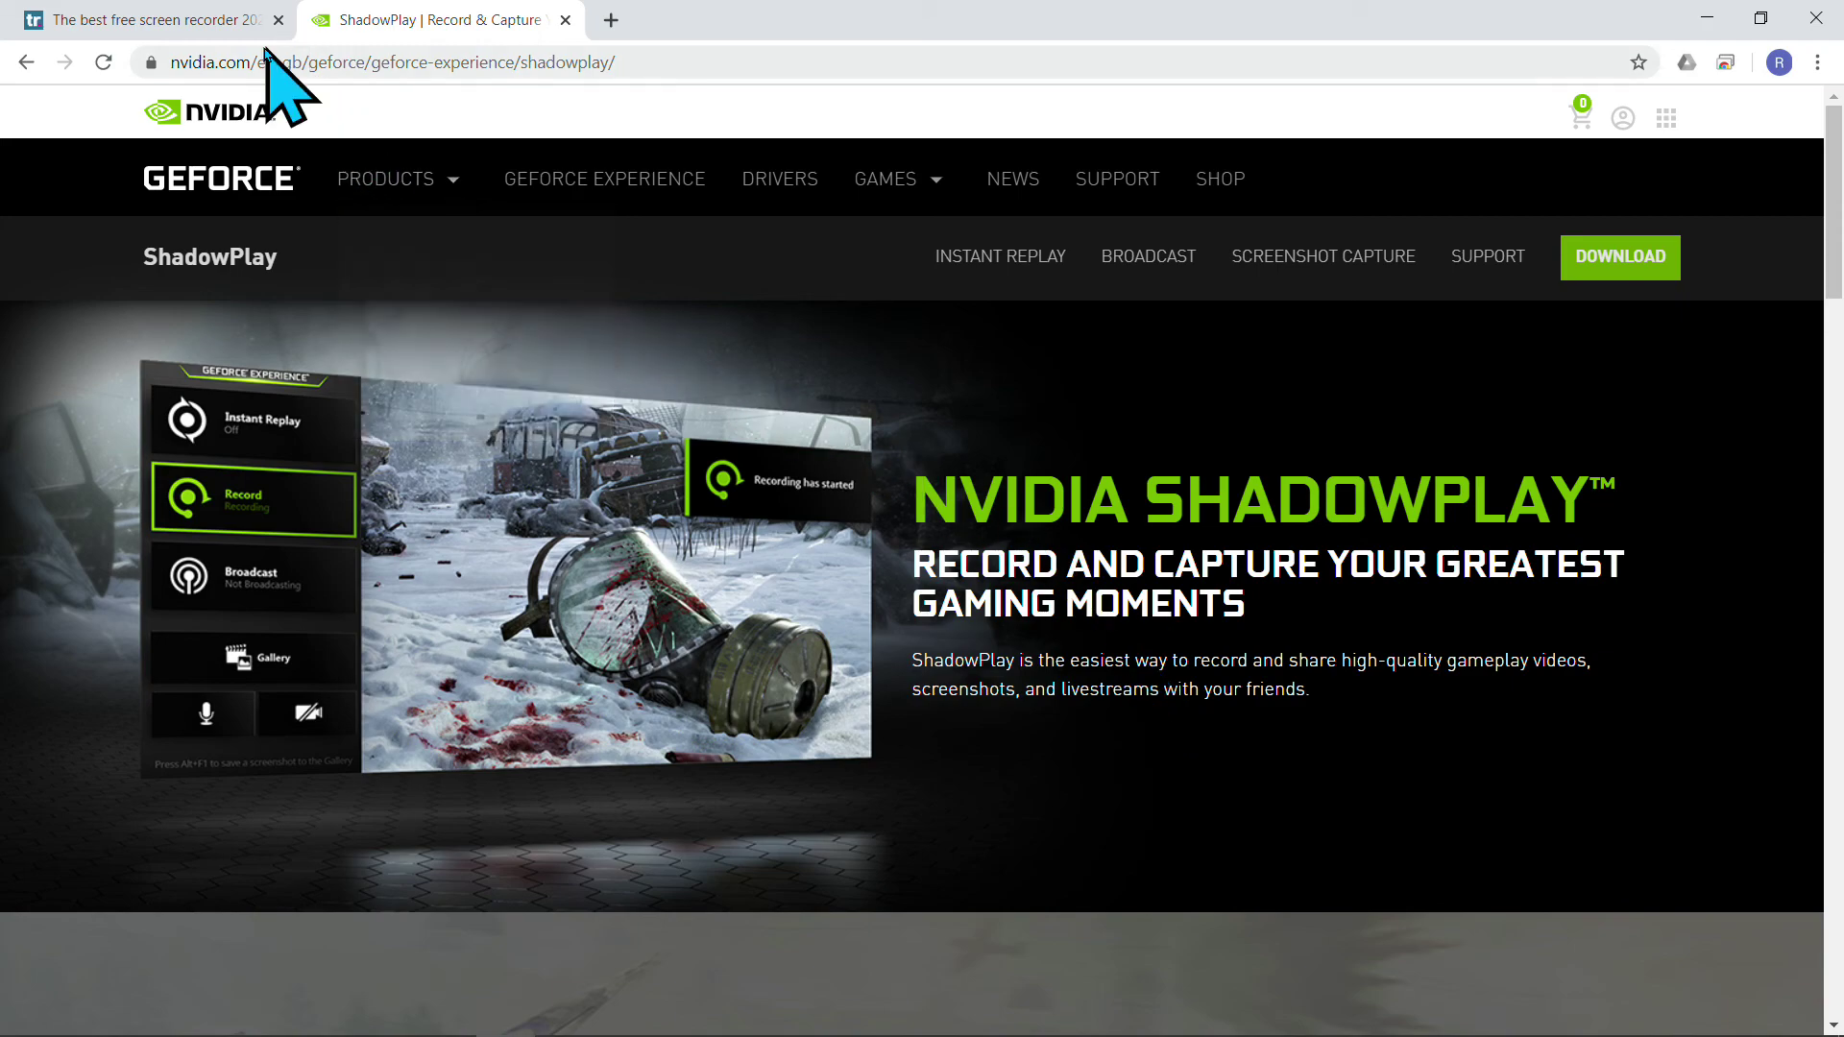
# - Switch back to TechRadar's 'The best free screen recorder' article tab
pyautogui.click(220, 34)
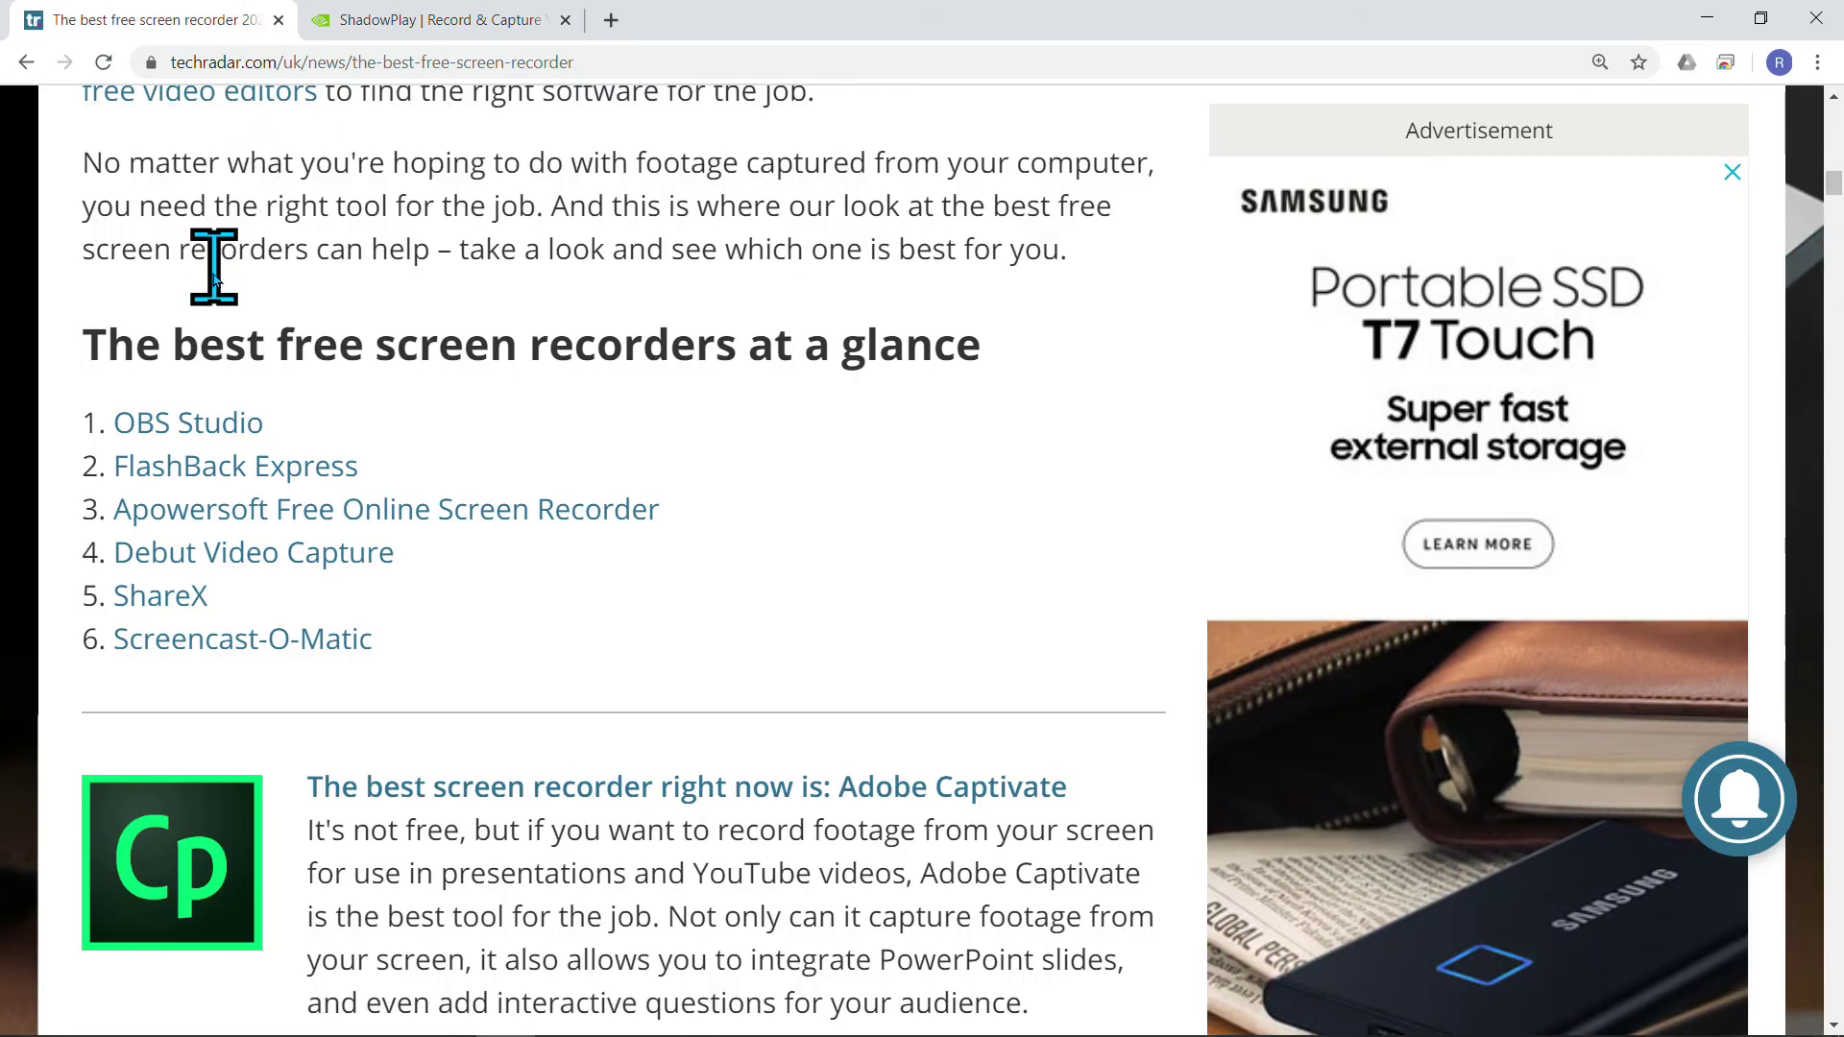